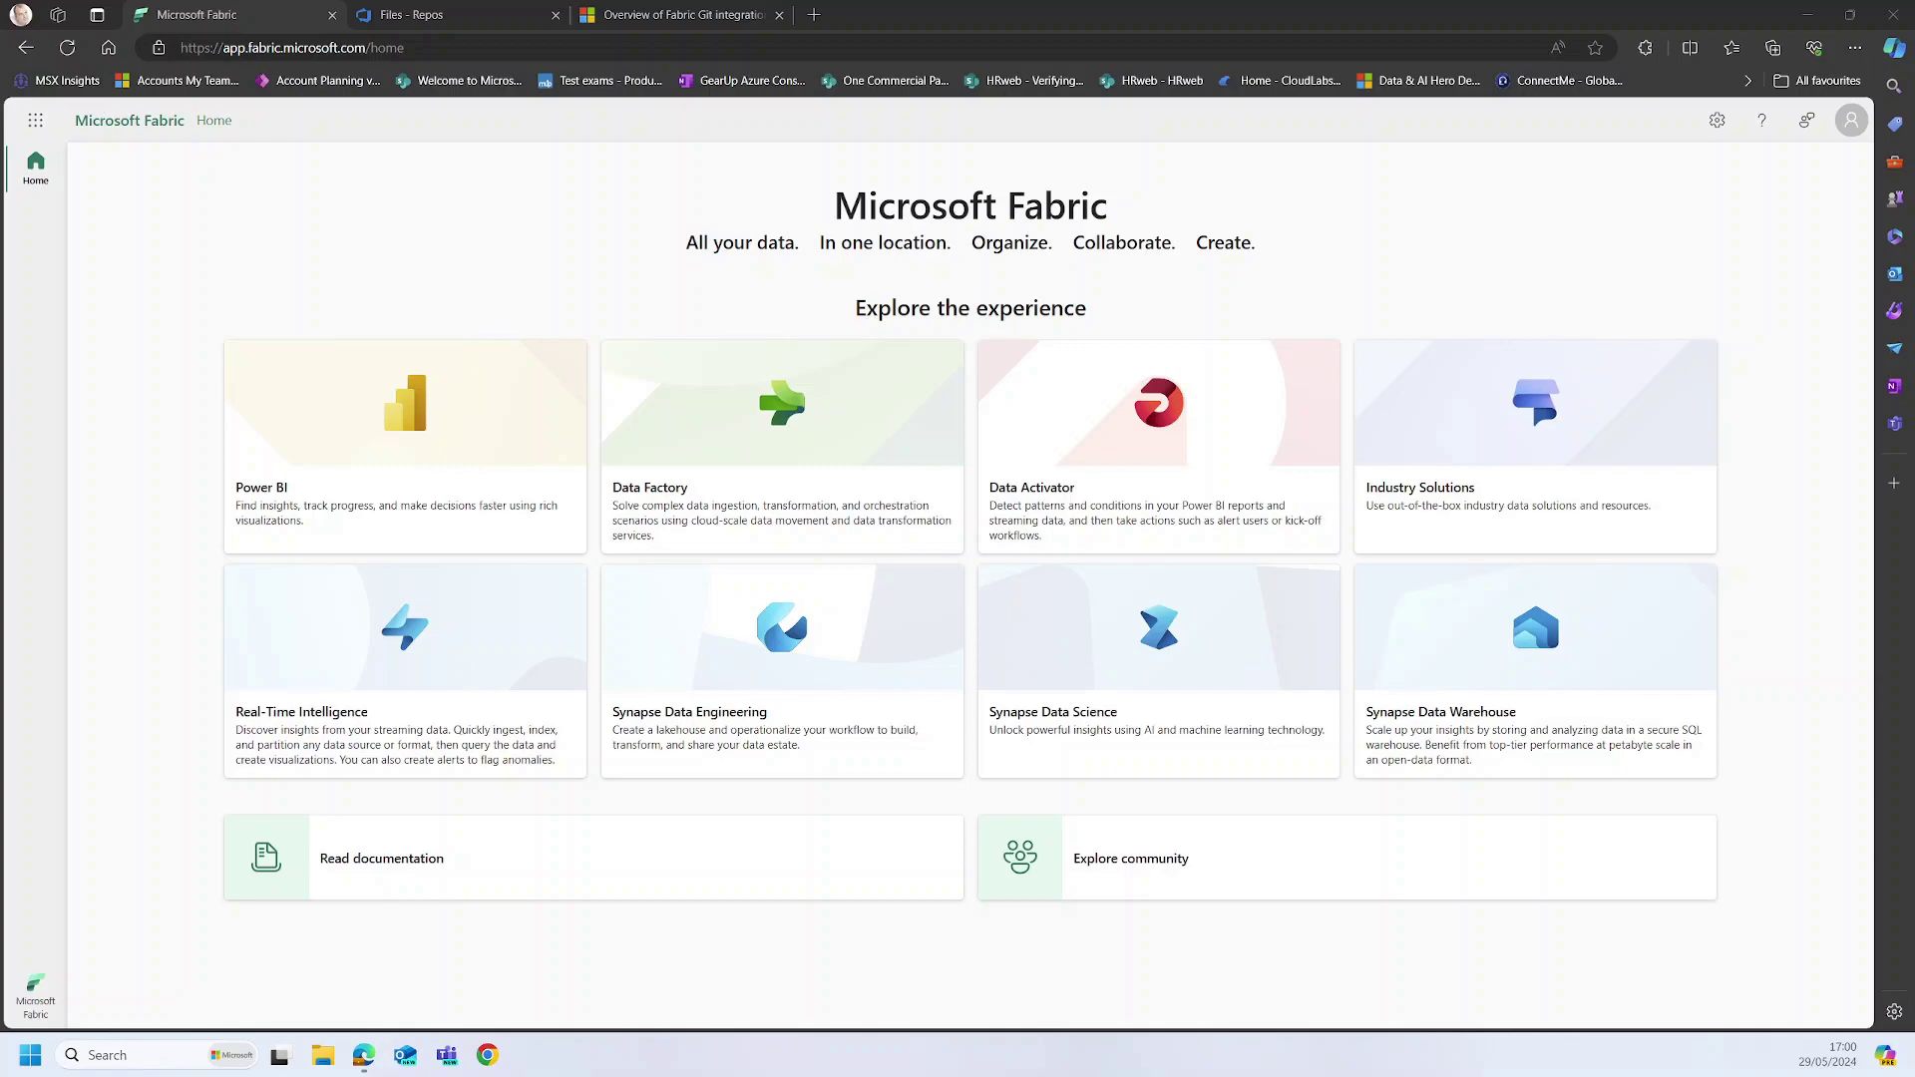
# Step: Show the Git integration overview's Supported items list, from Data pipelines and Lakehouse through Warehouses
pyautogui.click(691, 21)
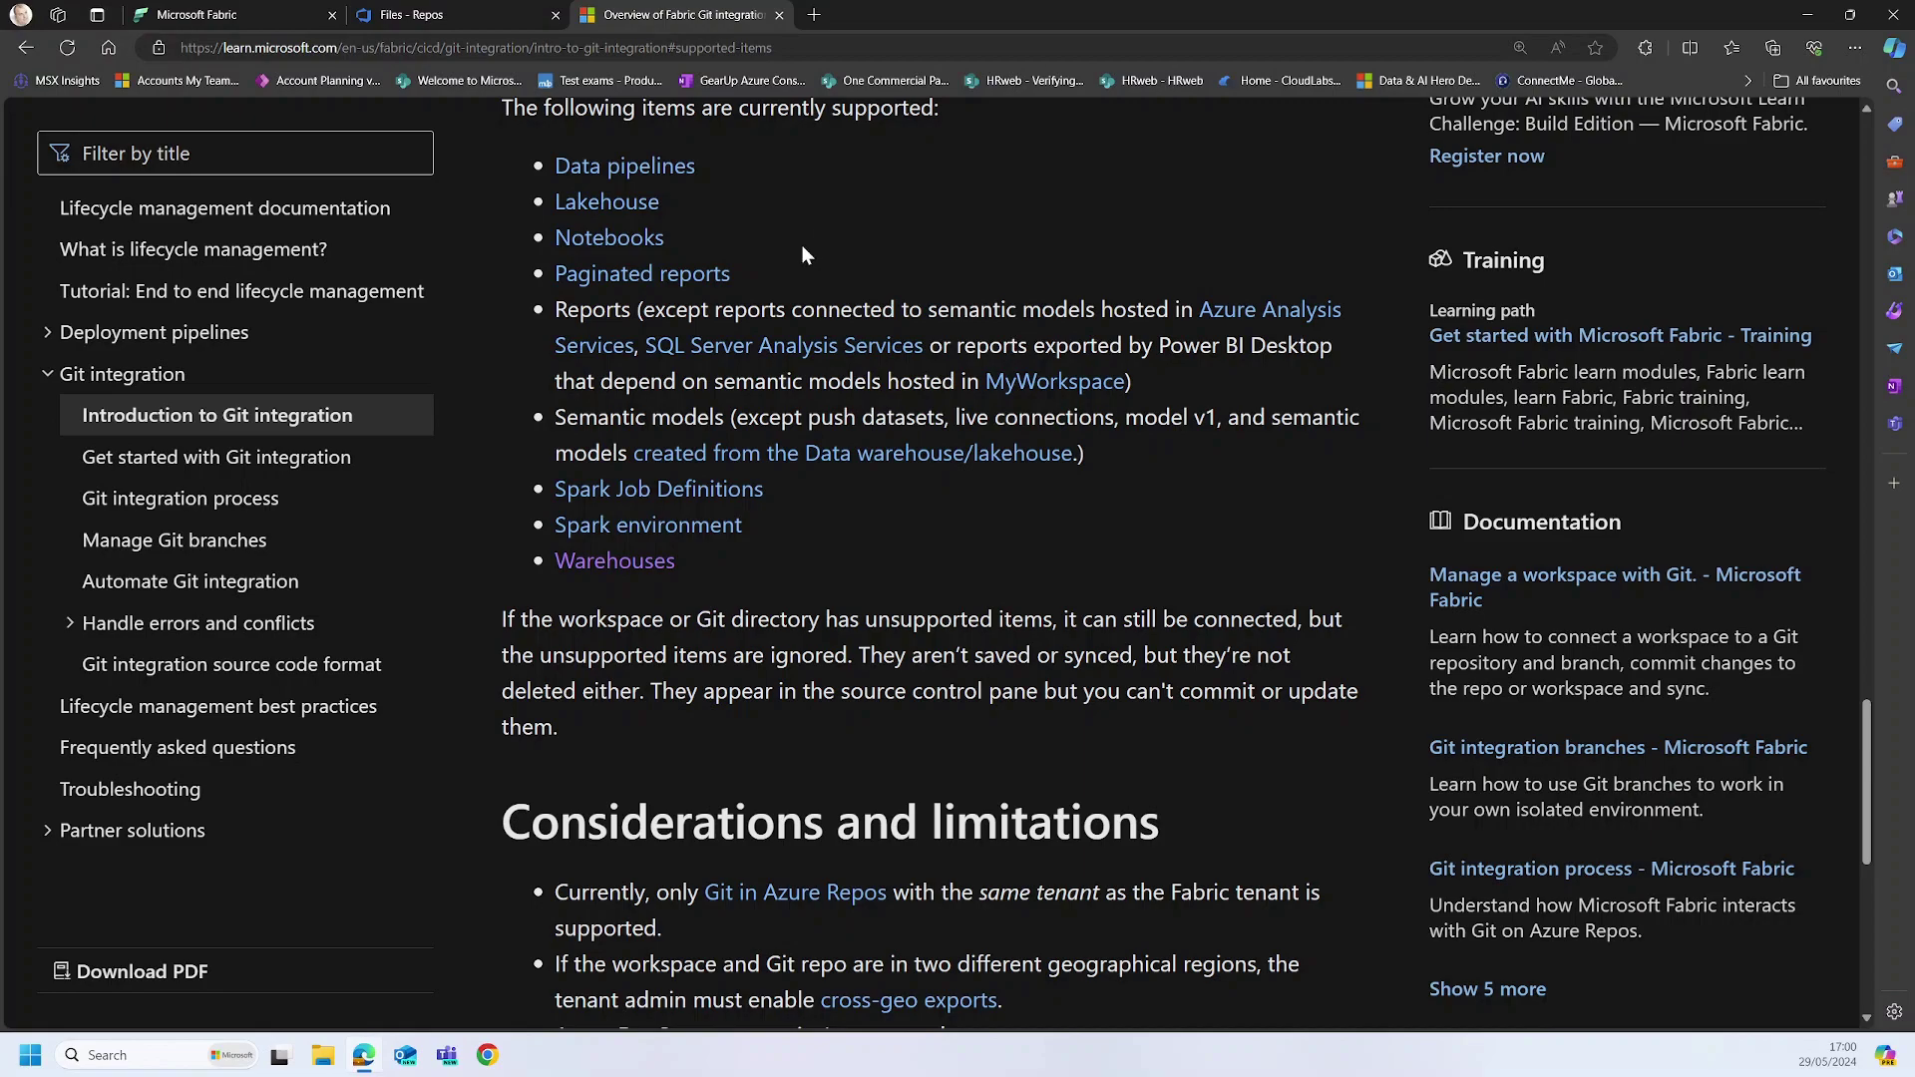
pyautogui.scroll(1, 866, 361)
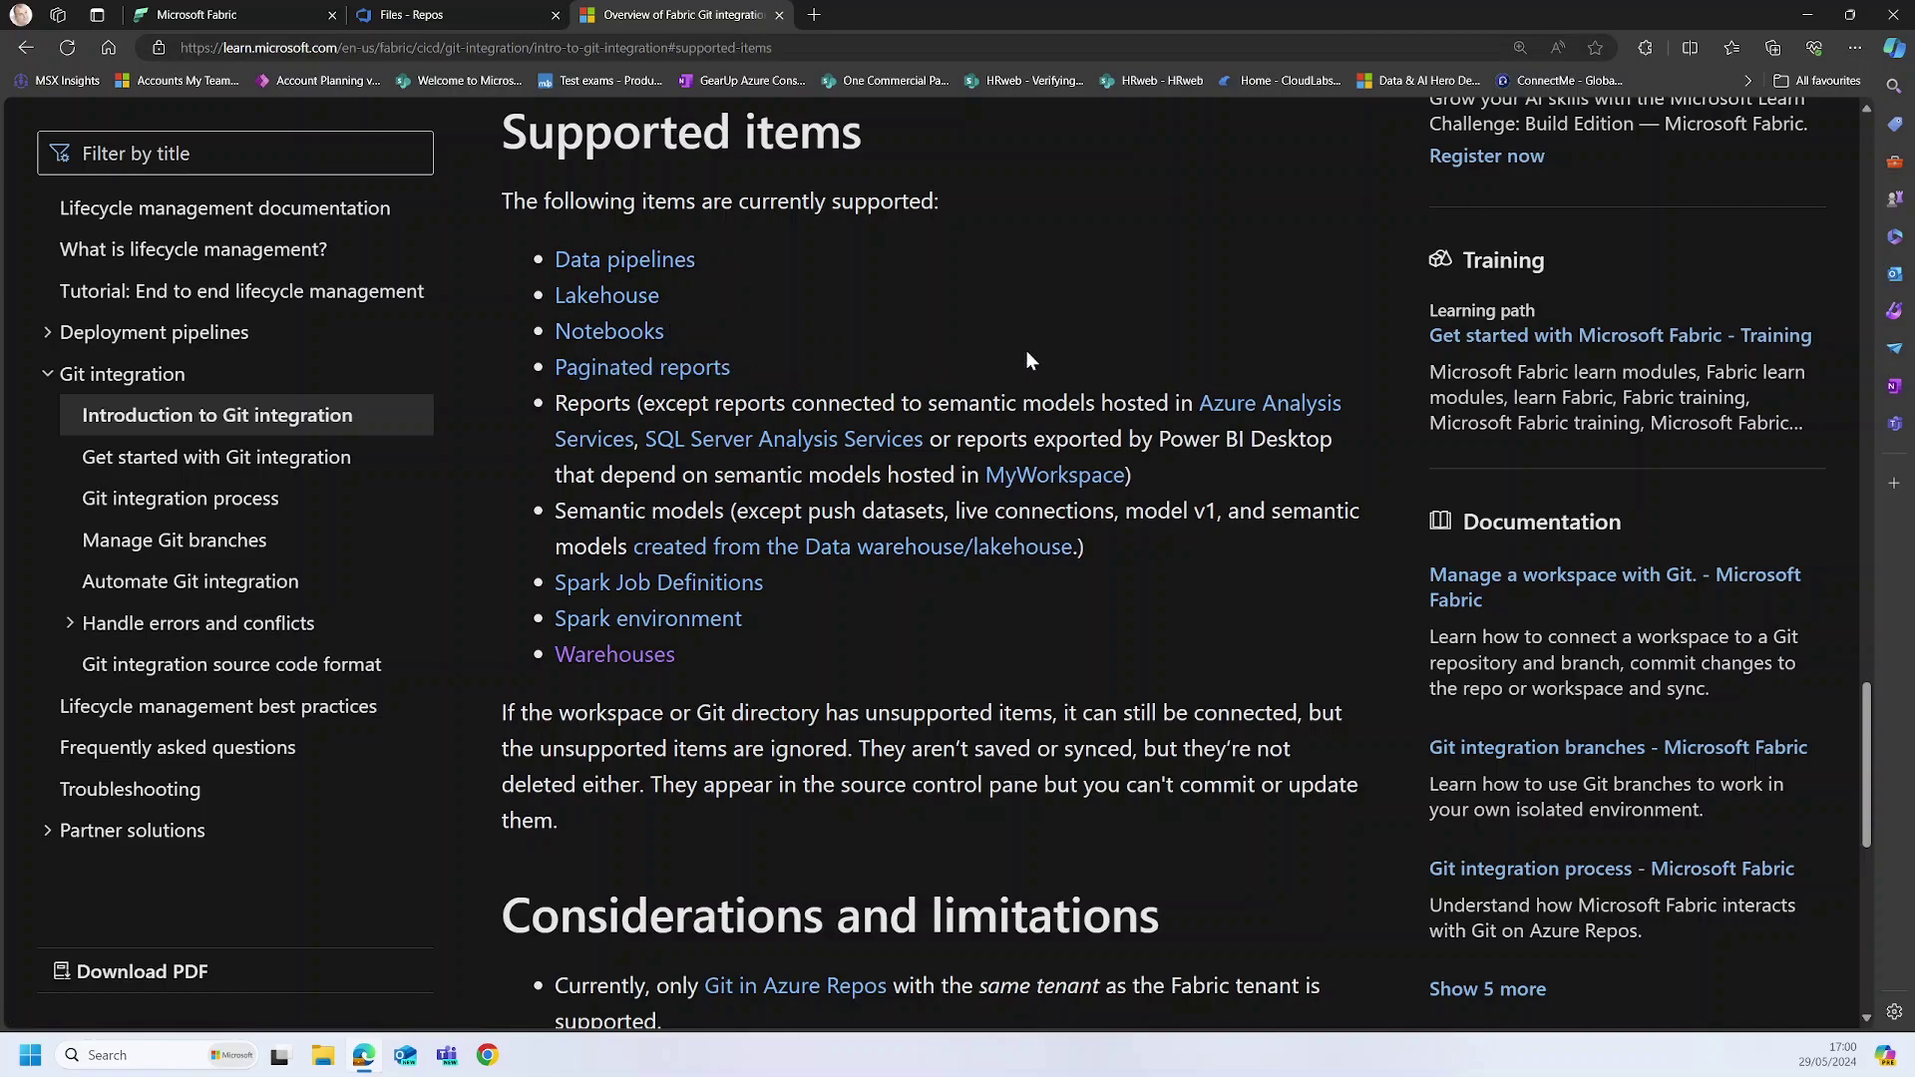
pyautogui.moveTo(554, 403); pyautogui.dragTo(612, 403)
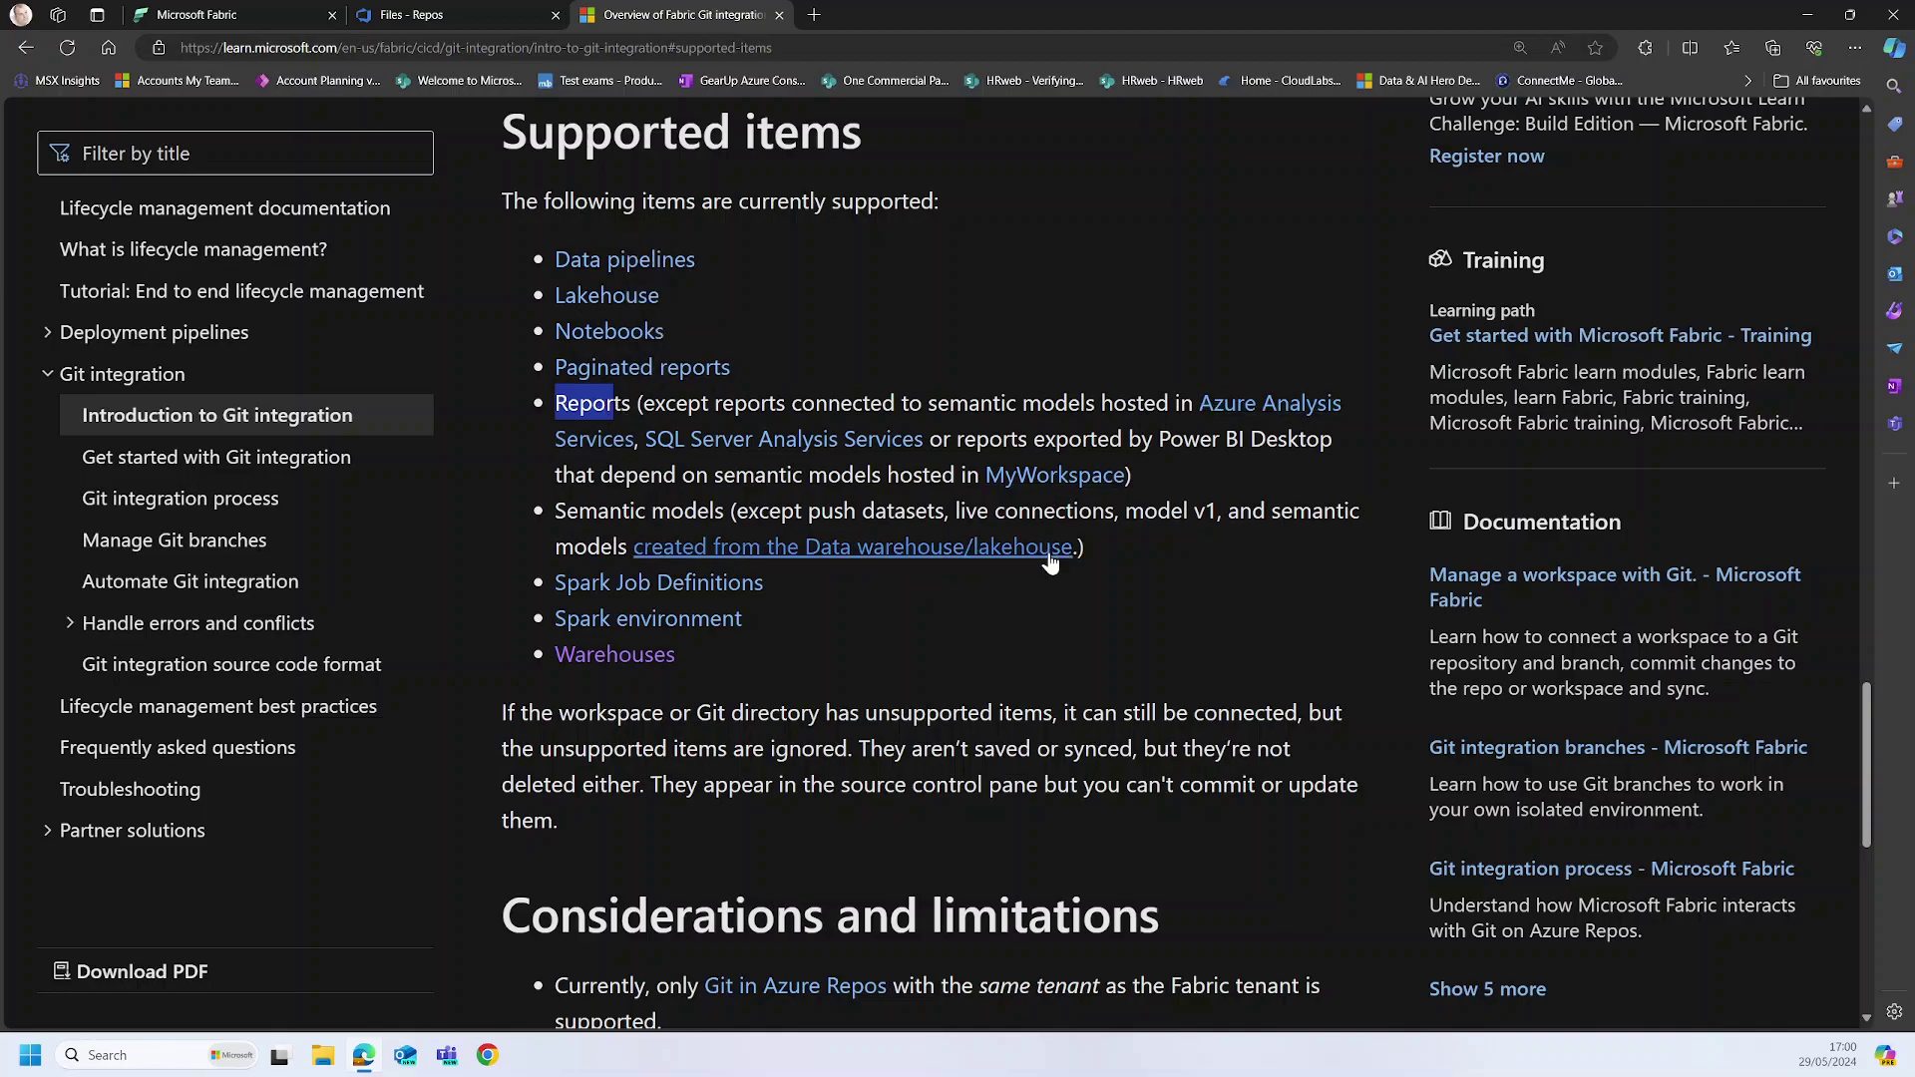
pyautogui.click(1015, 615)
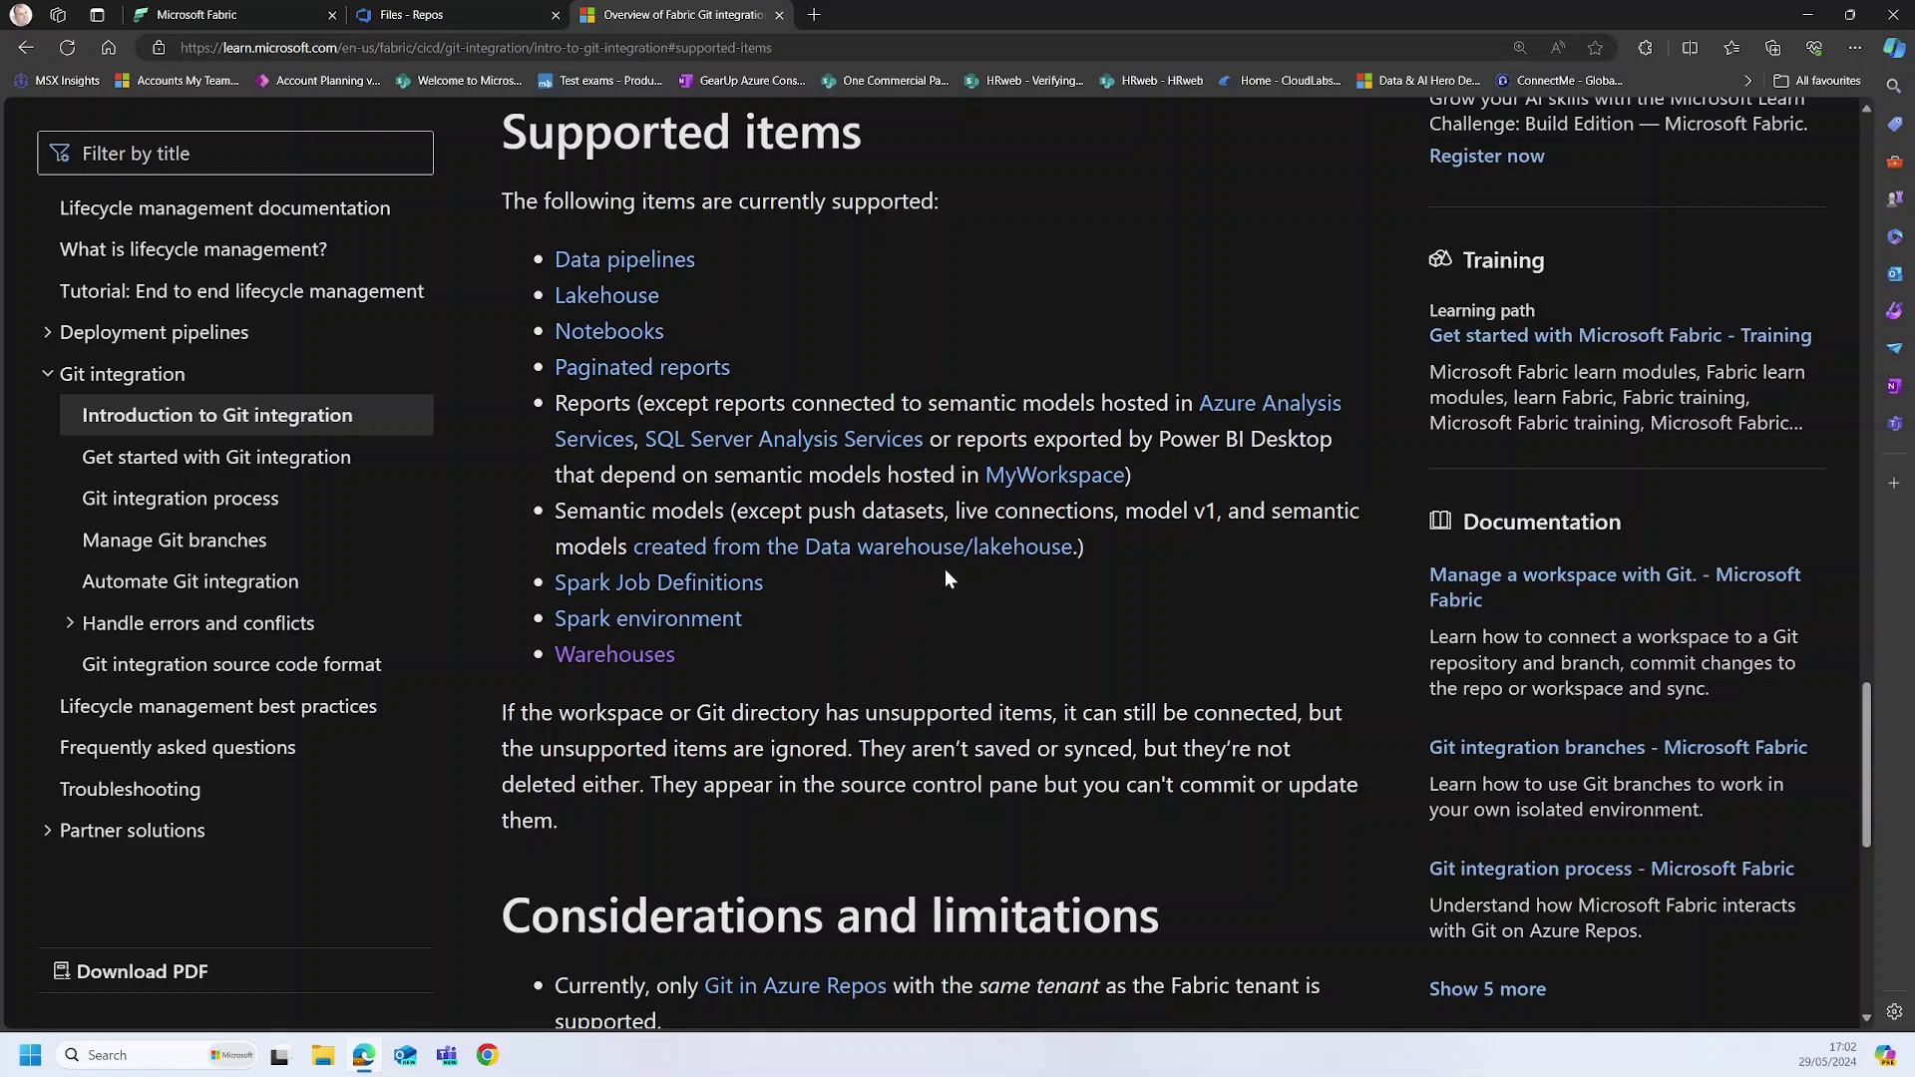
# Step: Check the WorkspaceMigrationDemo repository and main branch lists in Azure DevOps, showing only README.md
pyautogui.click(429, 15)
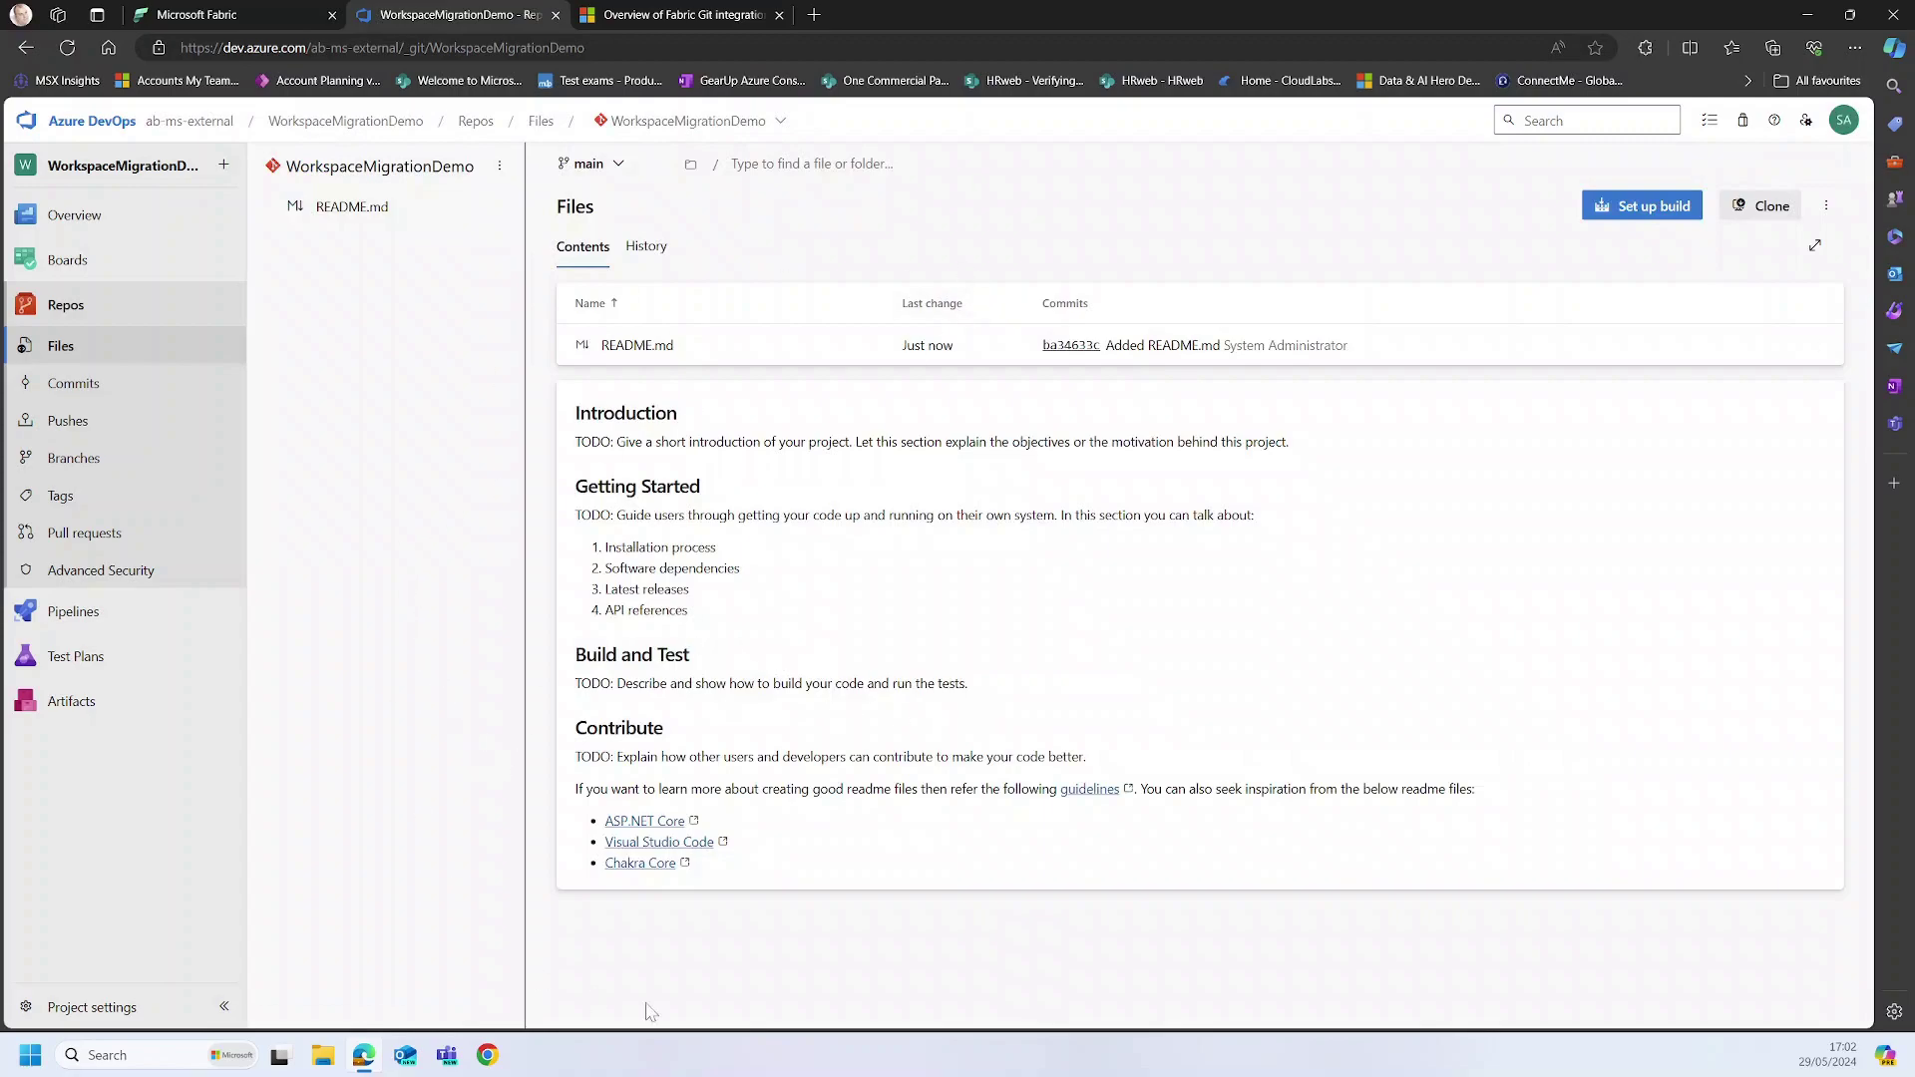
pyautogui.click(781, 122)
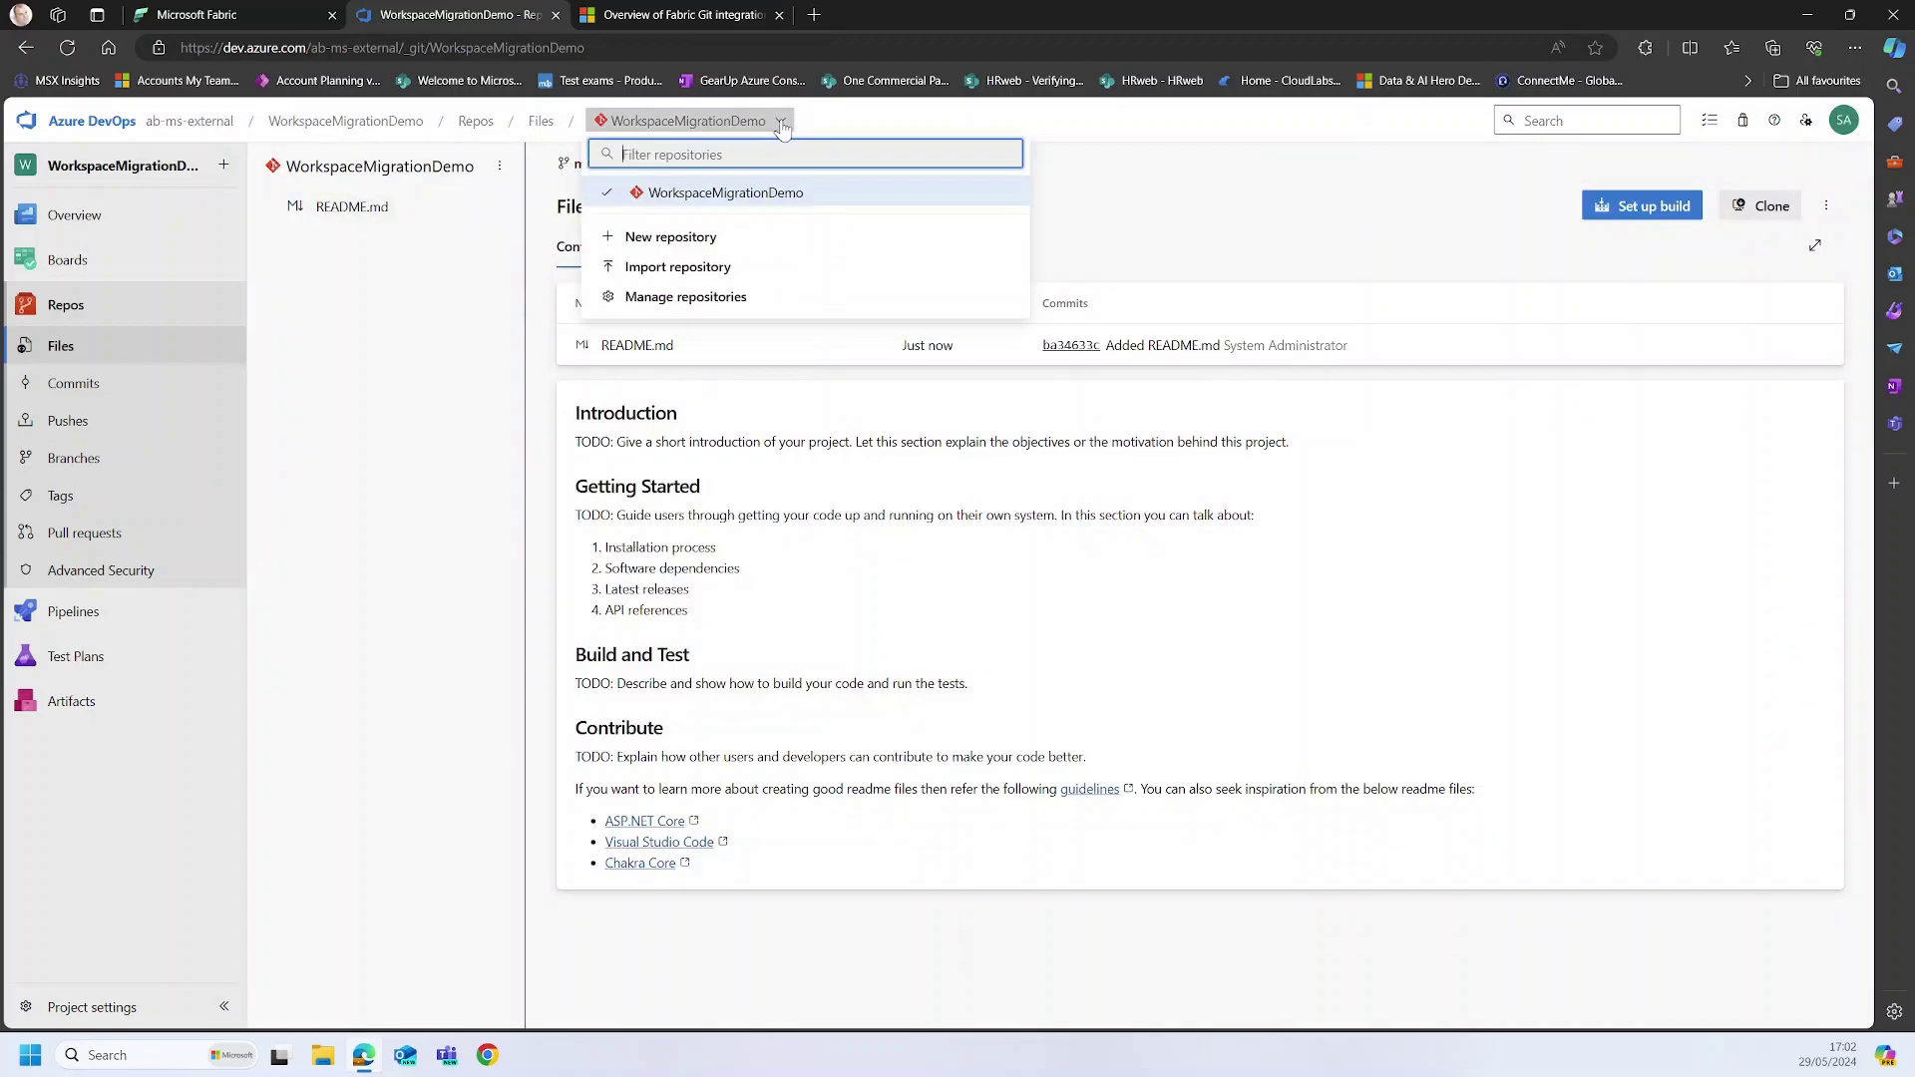
pyautogui.click(782, 122)
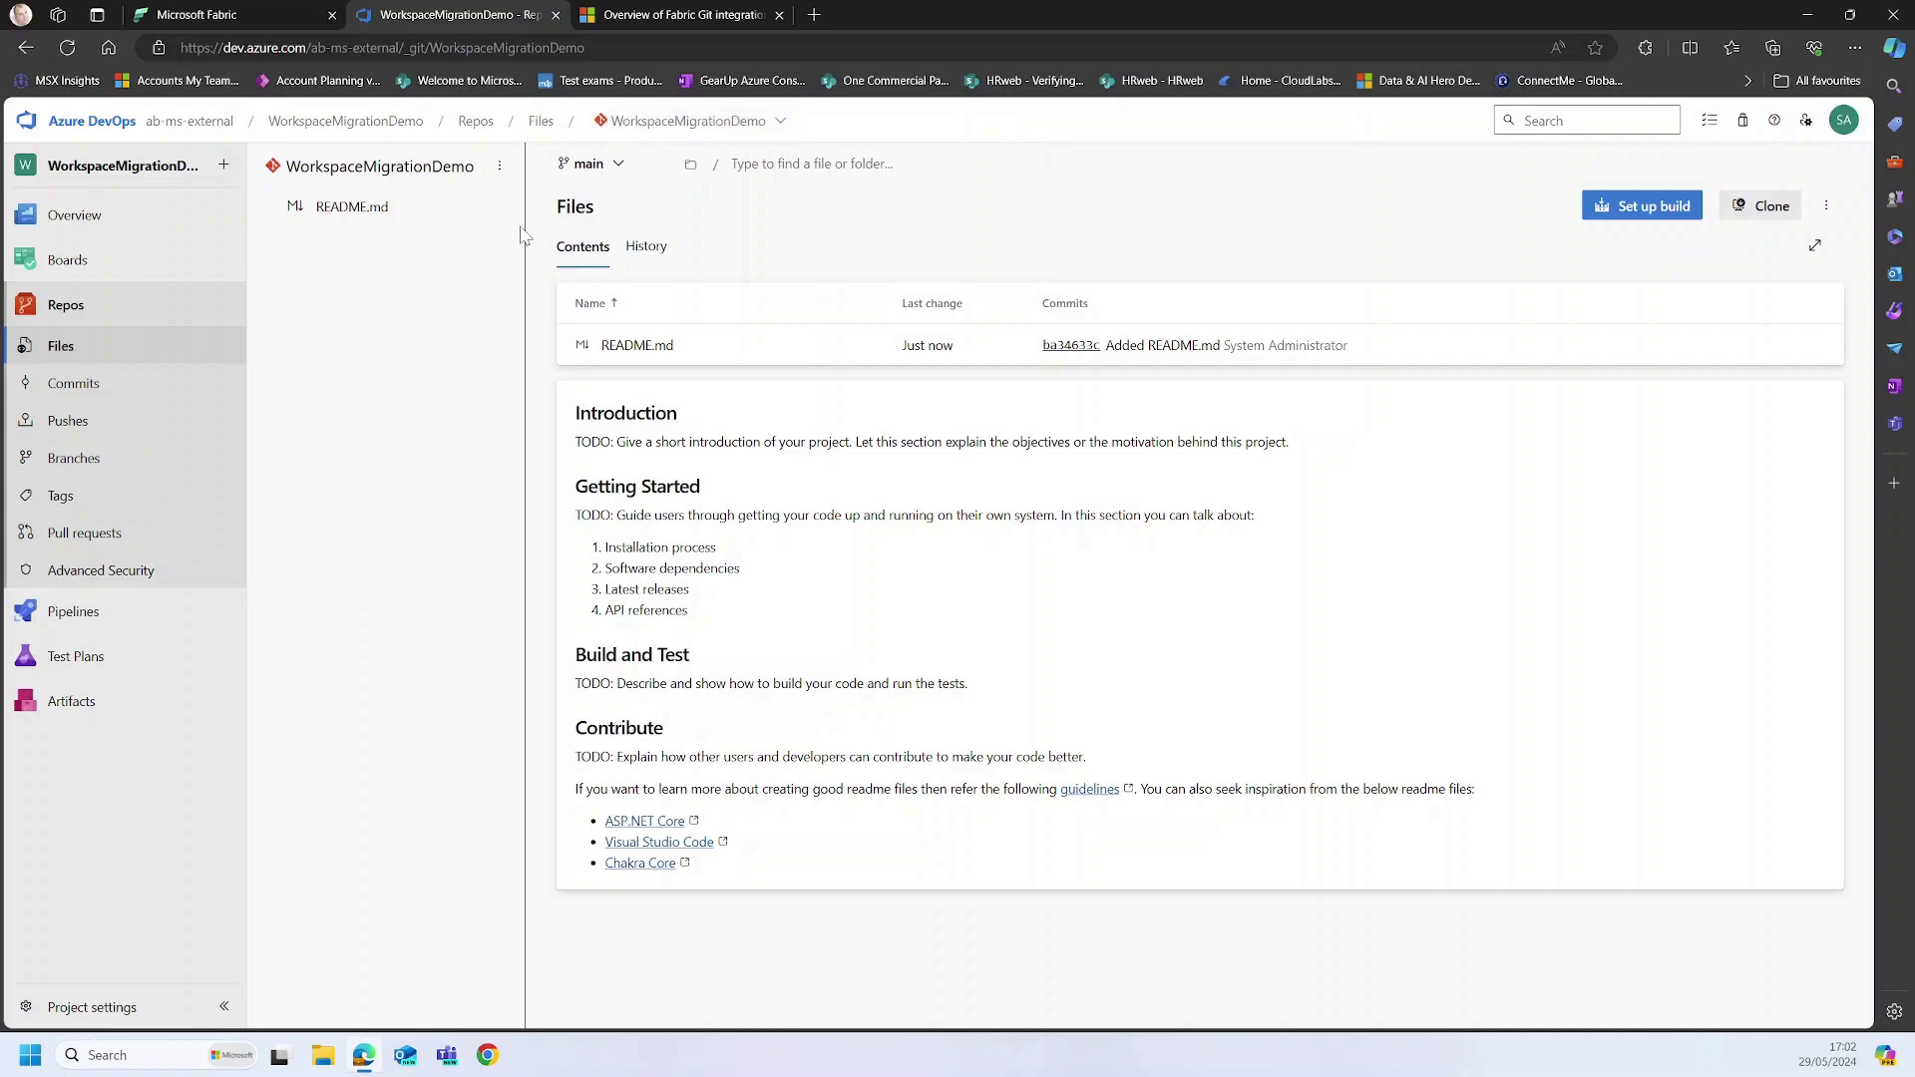
pyautogui.click(618, 166)
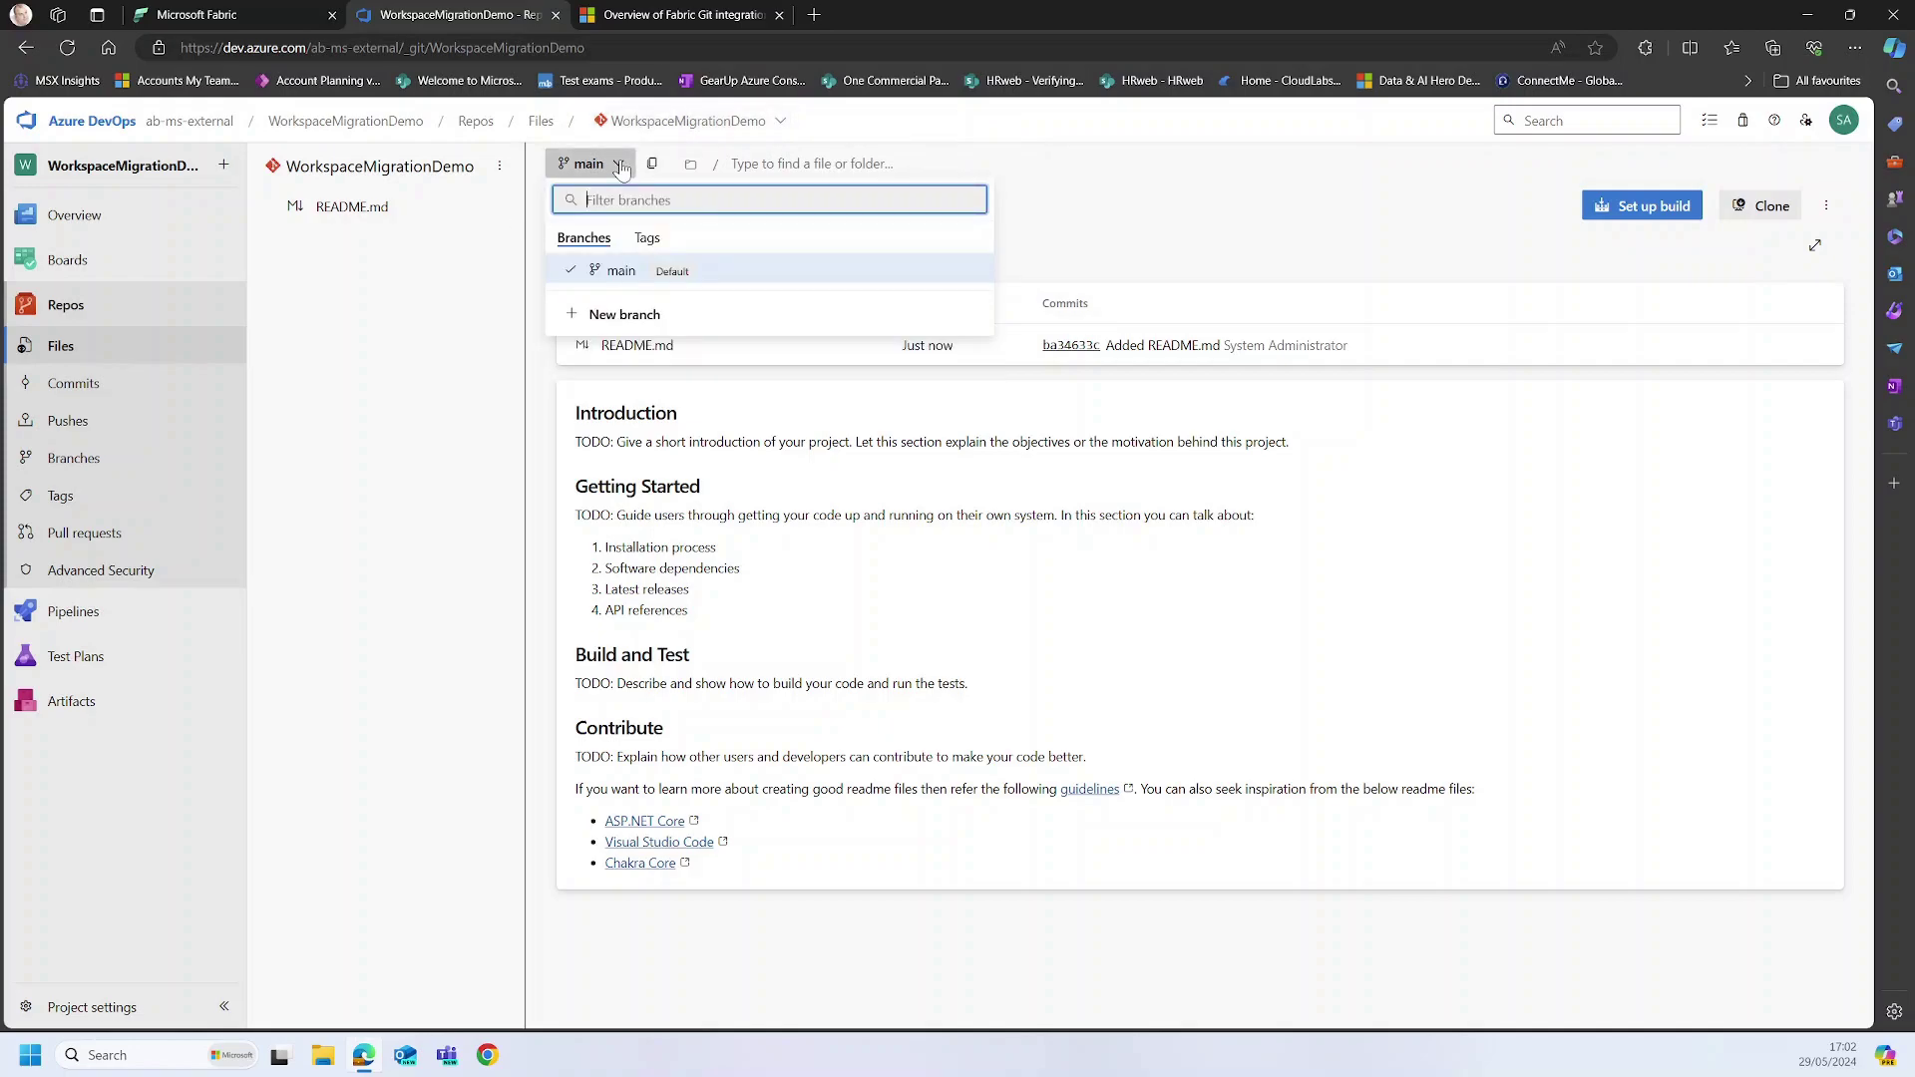
pyautogui.click(349, 357)
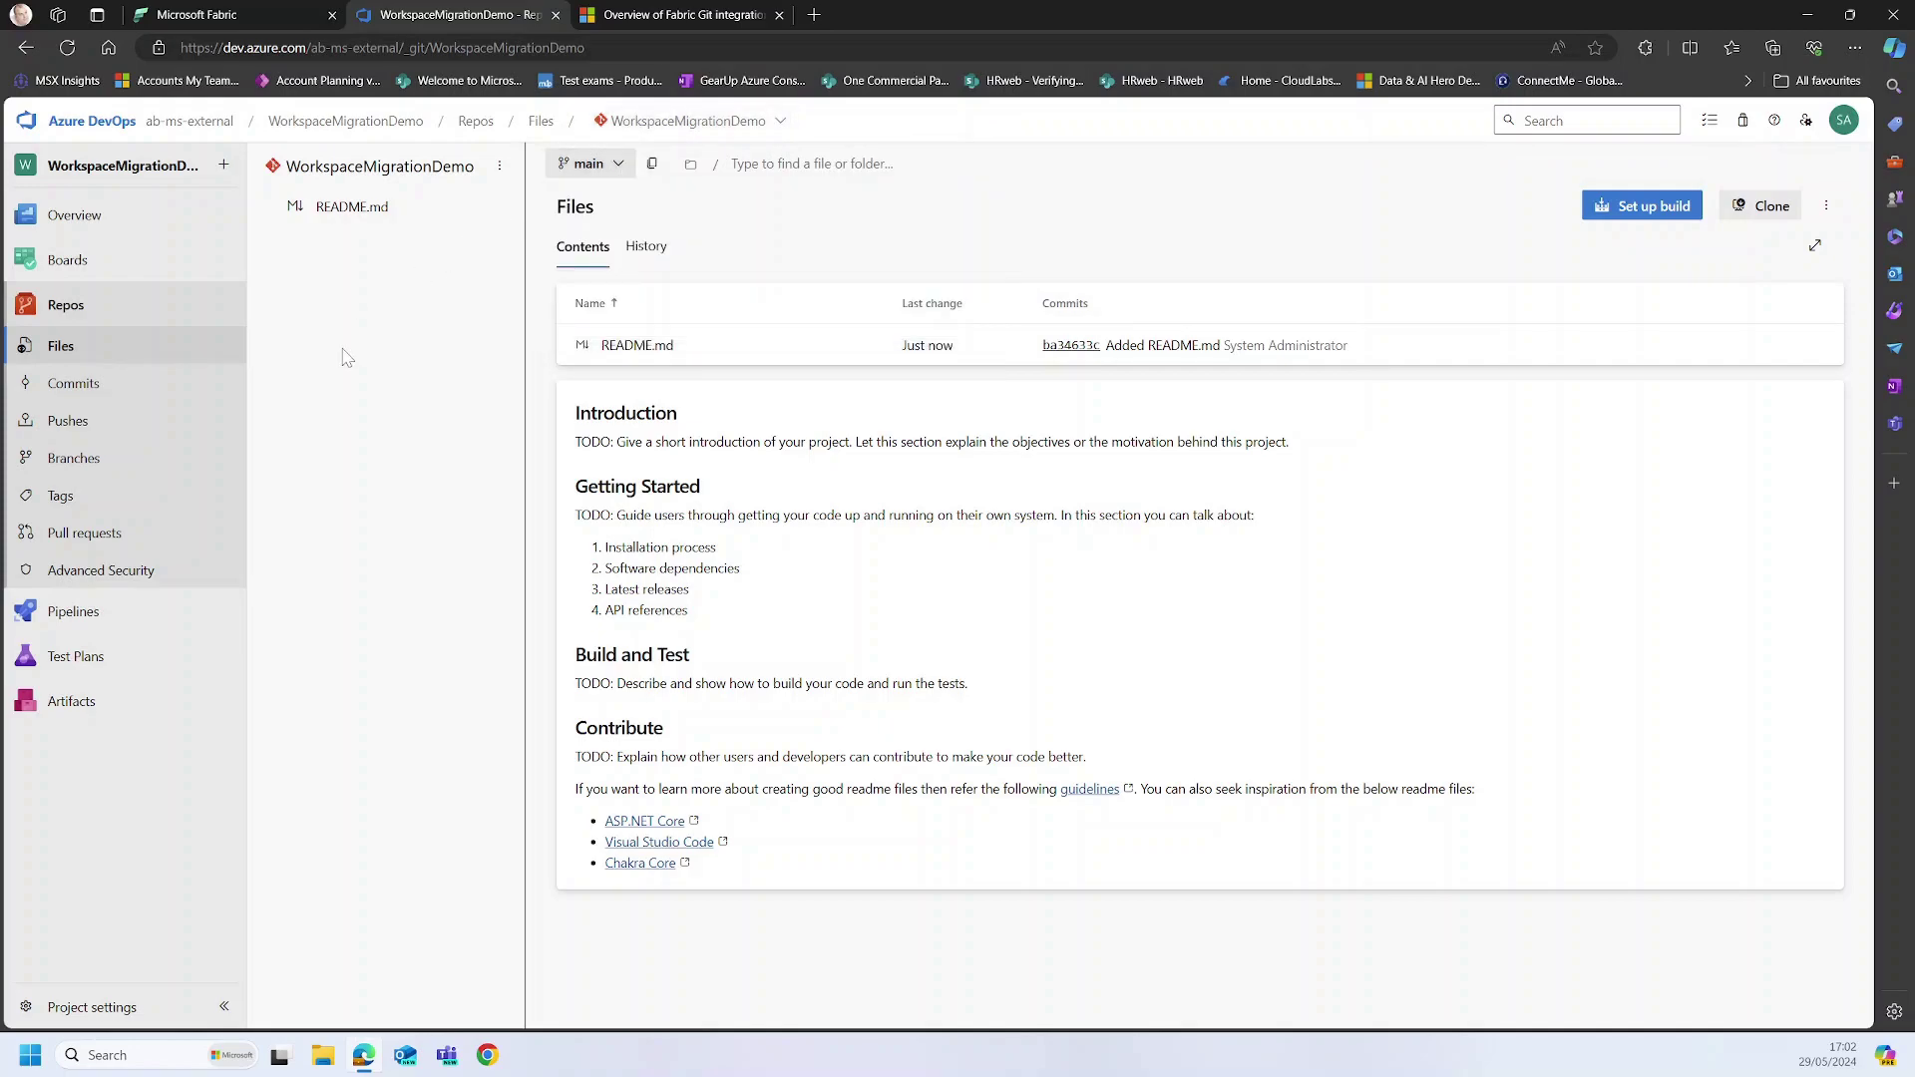
# Step: Switch Fabric to the Data Engineering experience and start a new workspace
pyautogui.click(240, 14)
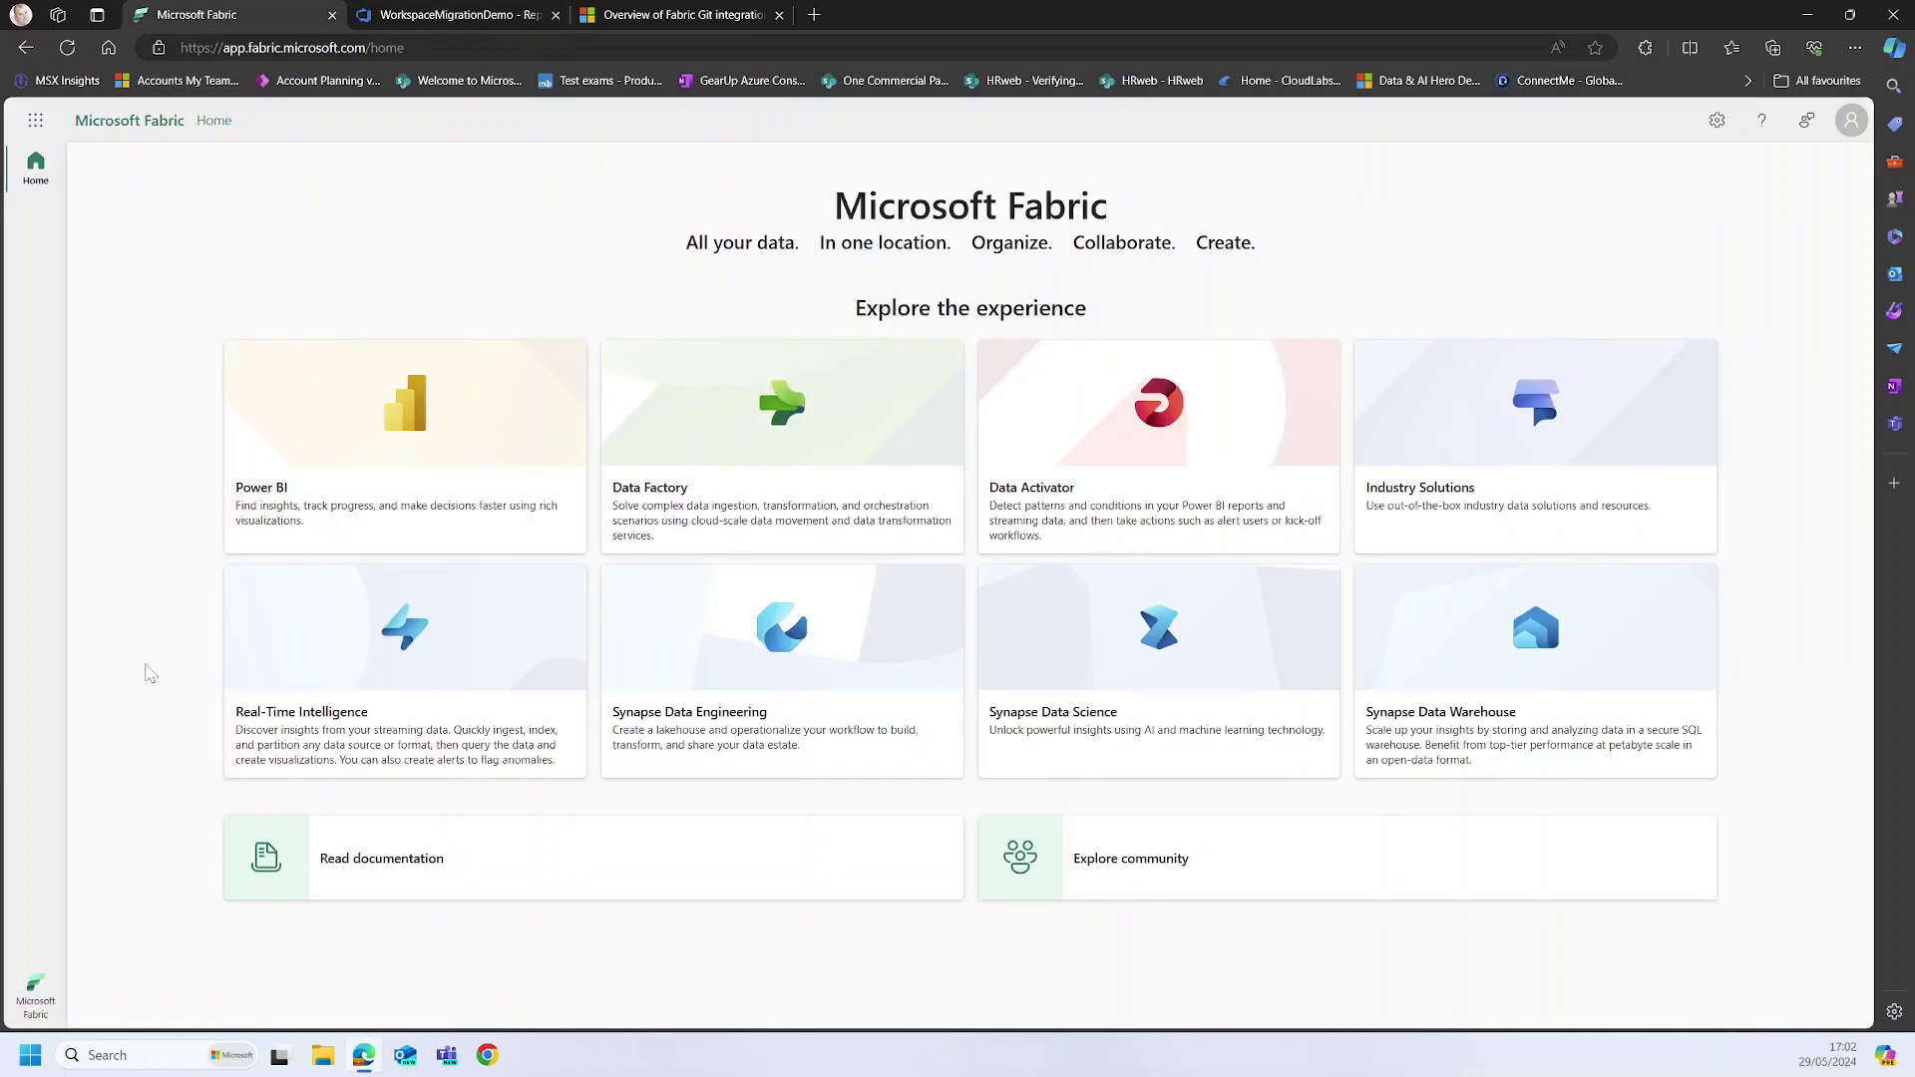
pyautogui.click(42, 1002)
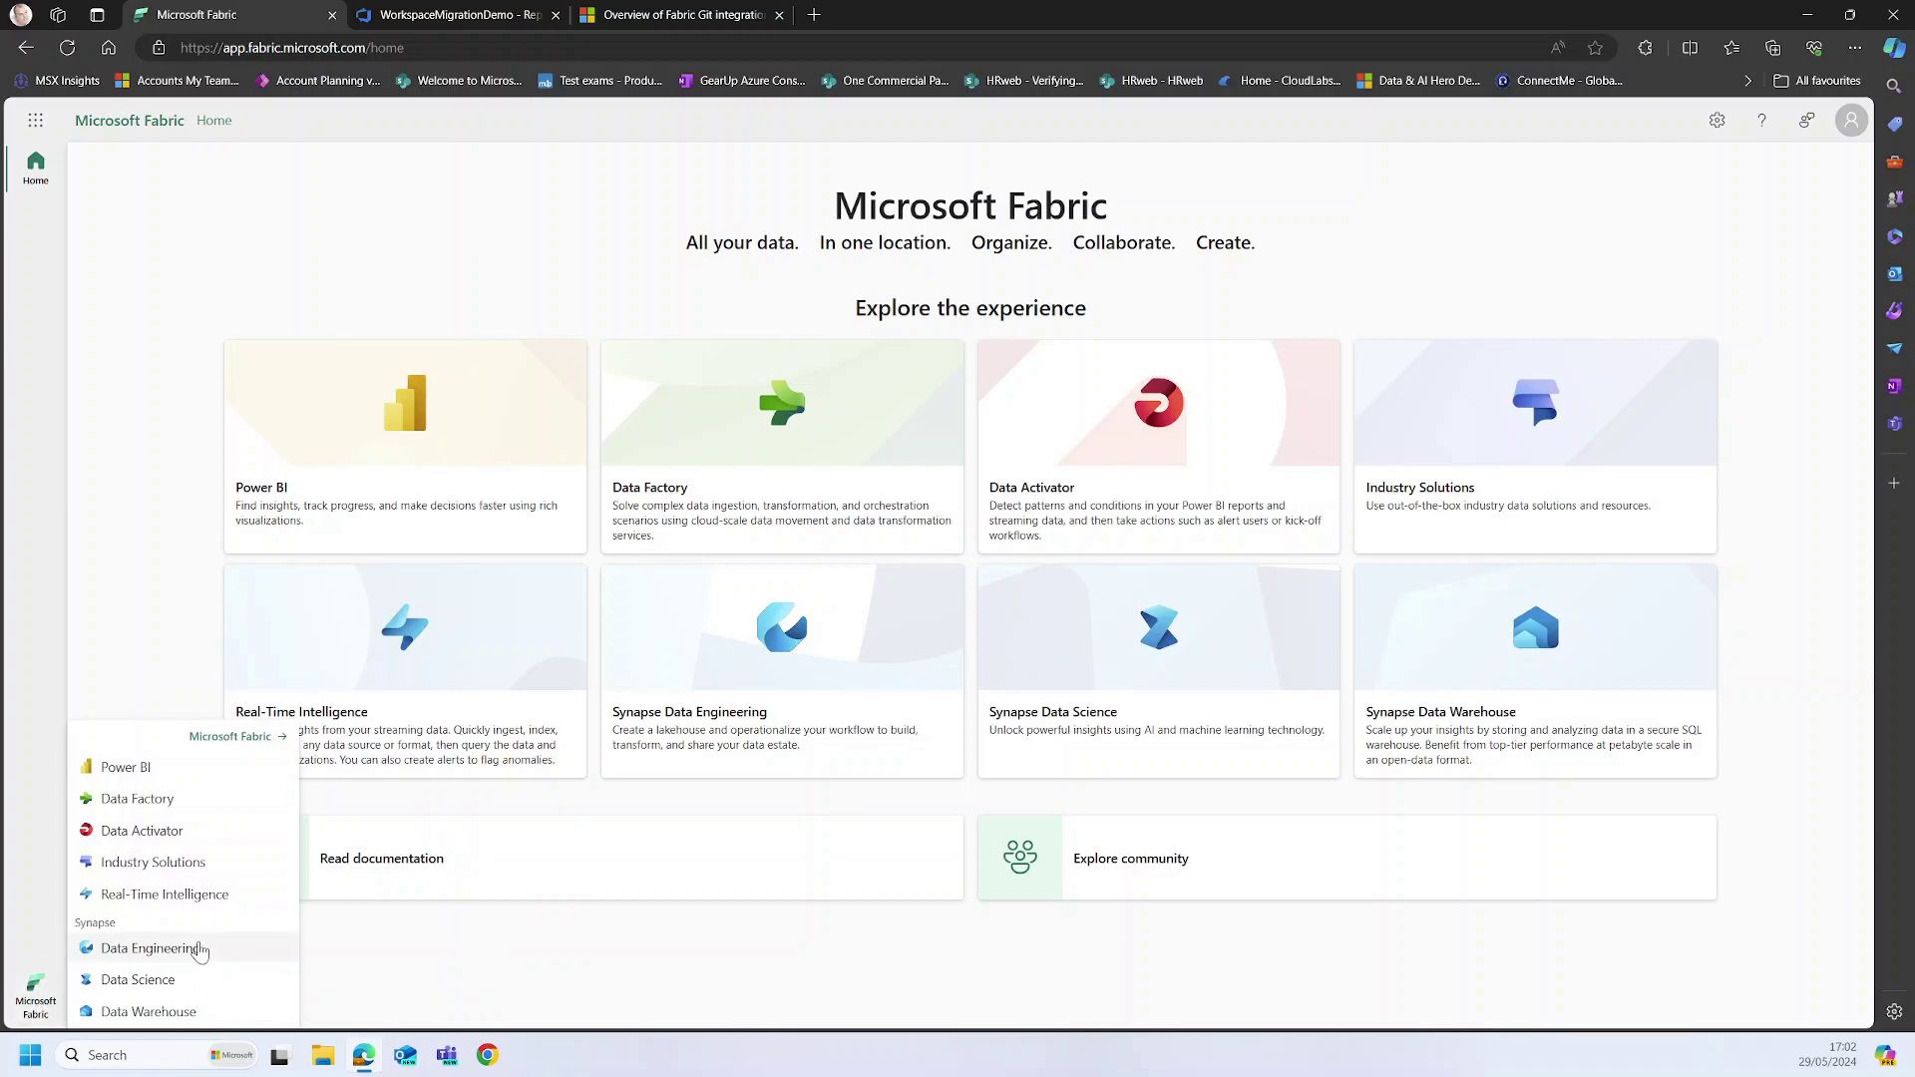
pyautogui.click(149, 948)
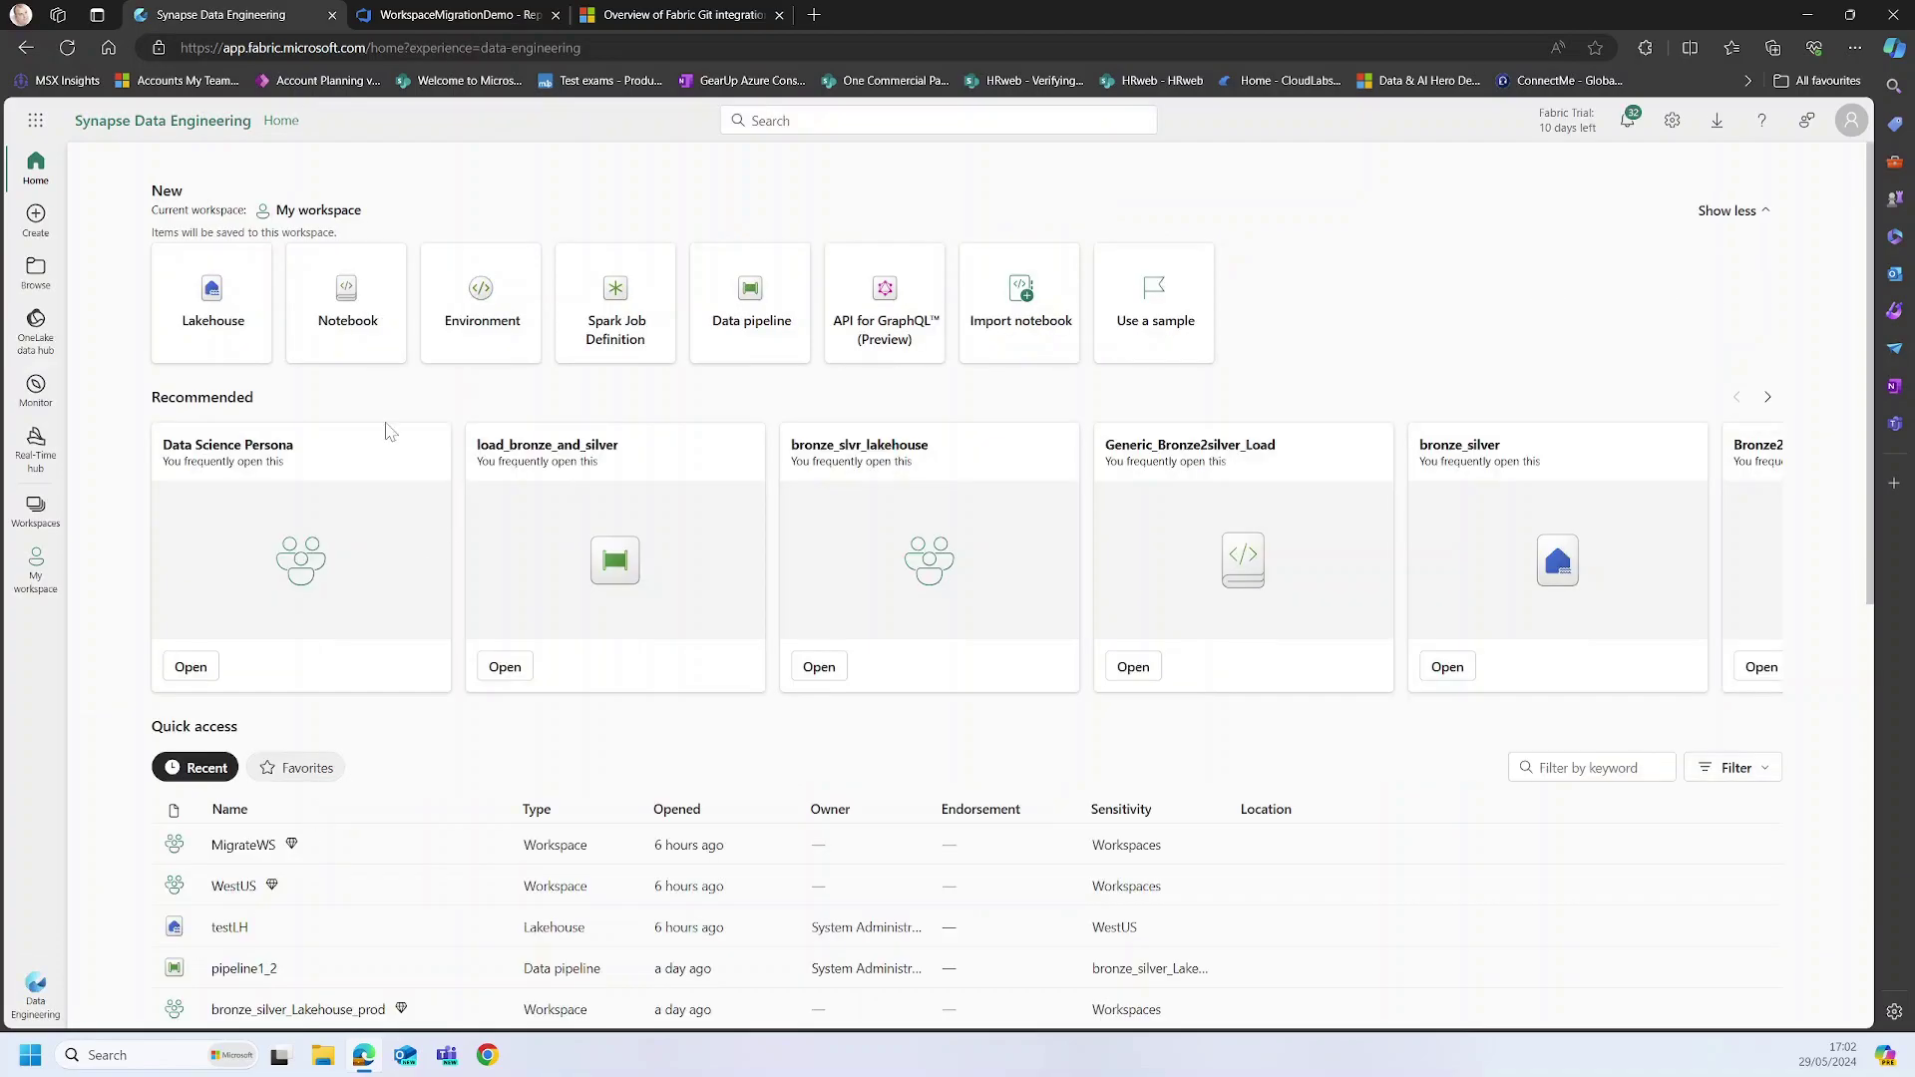
pyautogui.click(36, 509)
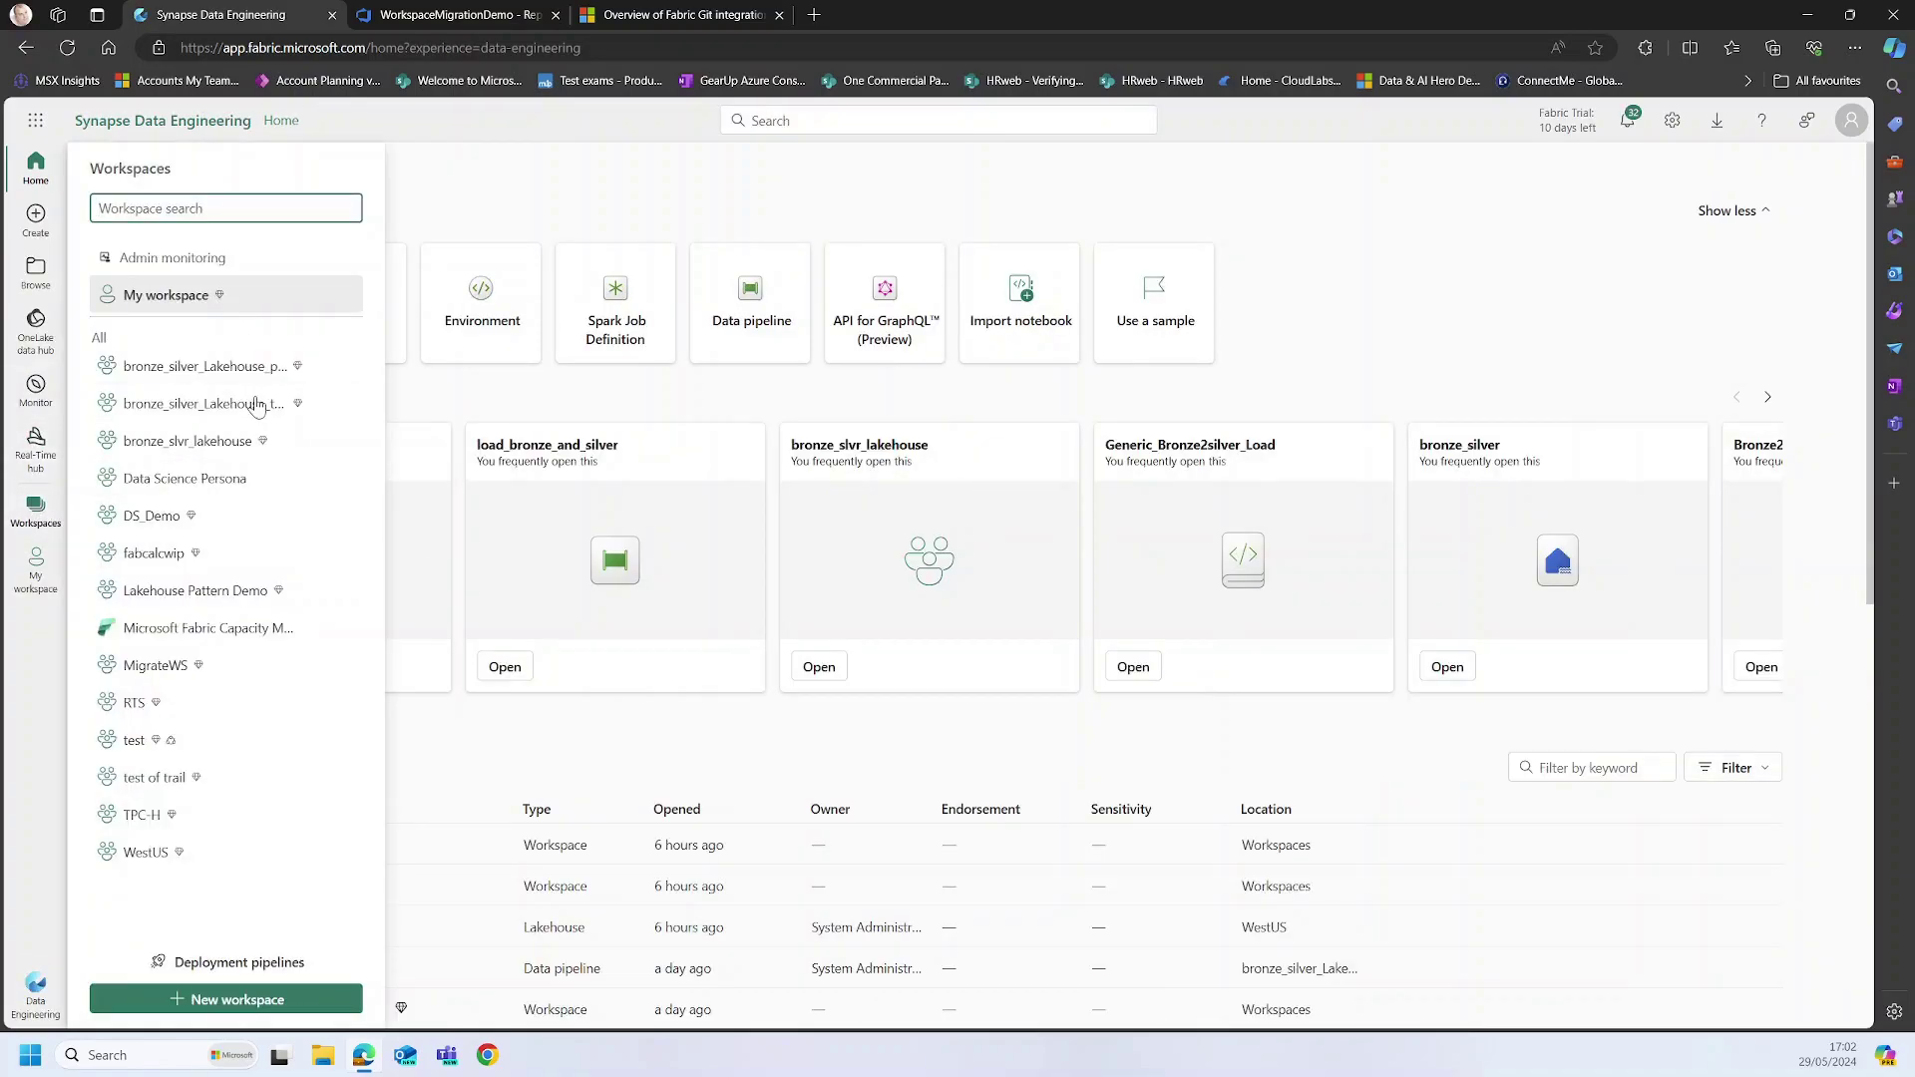
pyautogui.click(231, 1000)
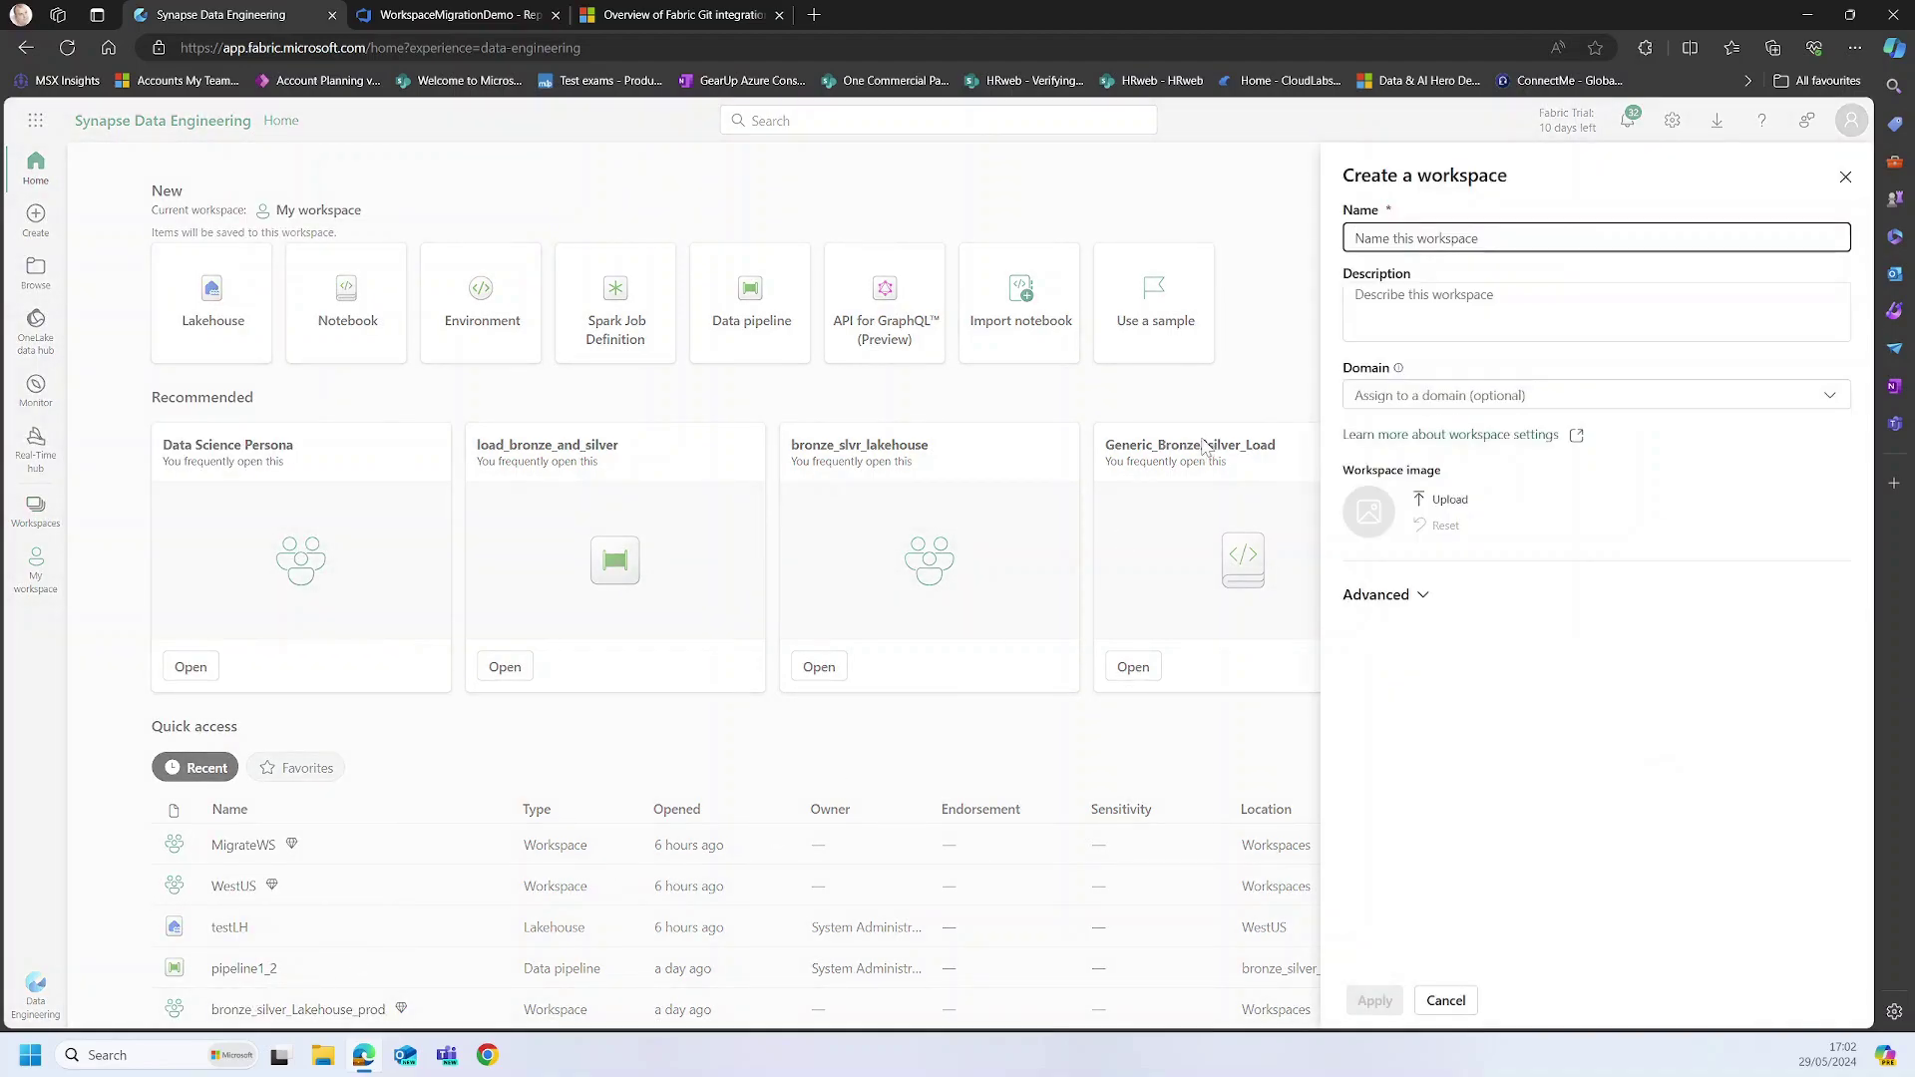
# Step: Name it Workspace A on Fabric capacity westus3fabriccapacity - West US 3 and apply
pyautogui.click(1426, 238)
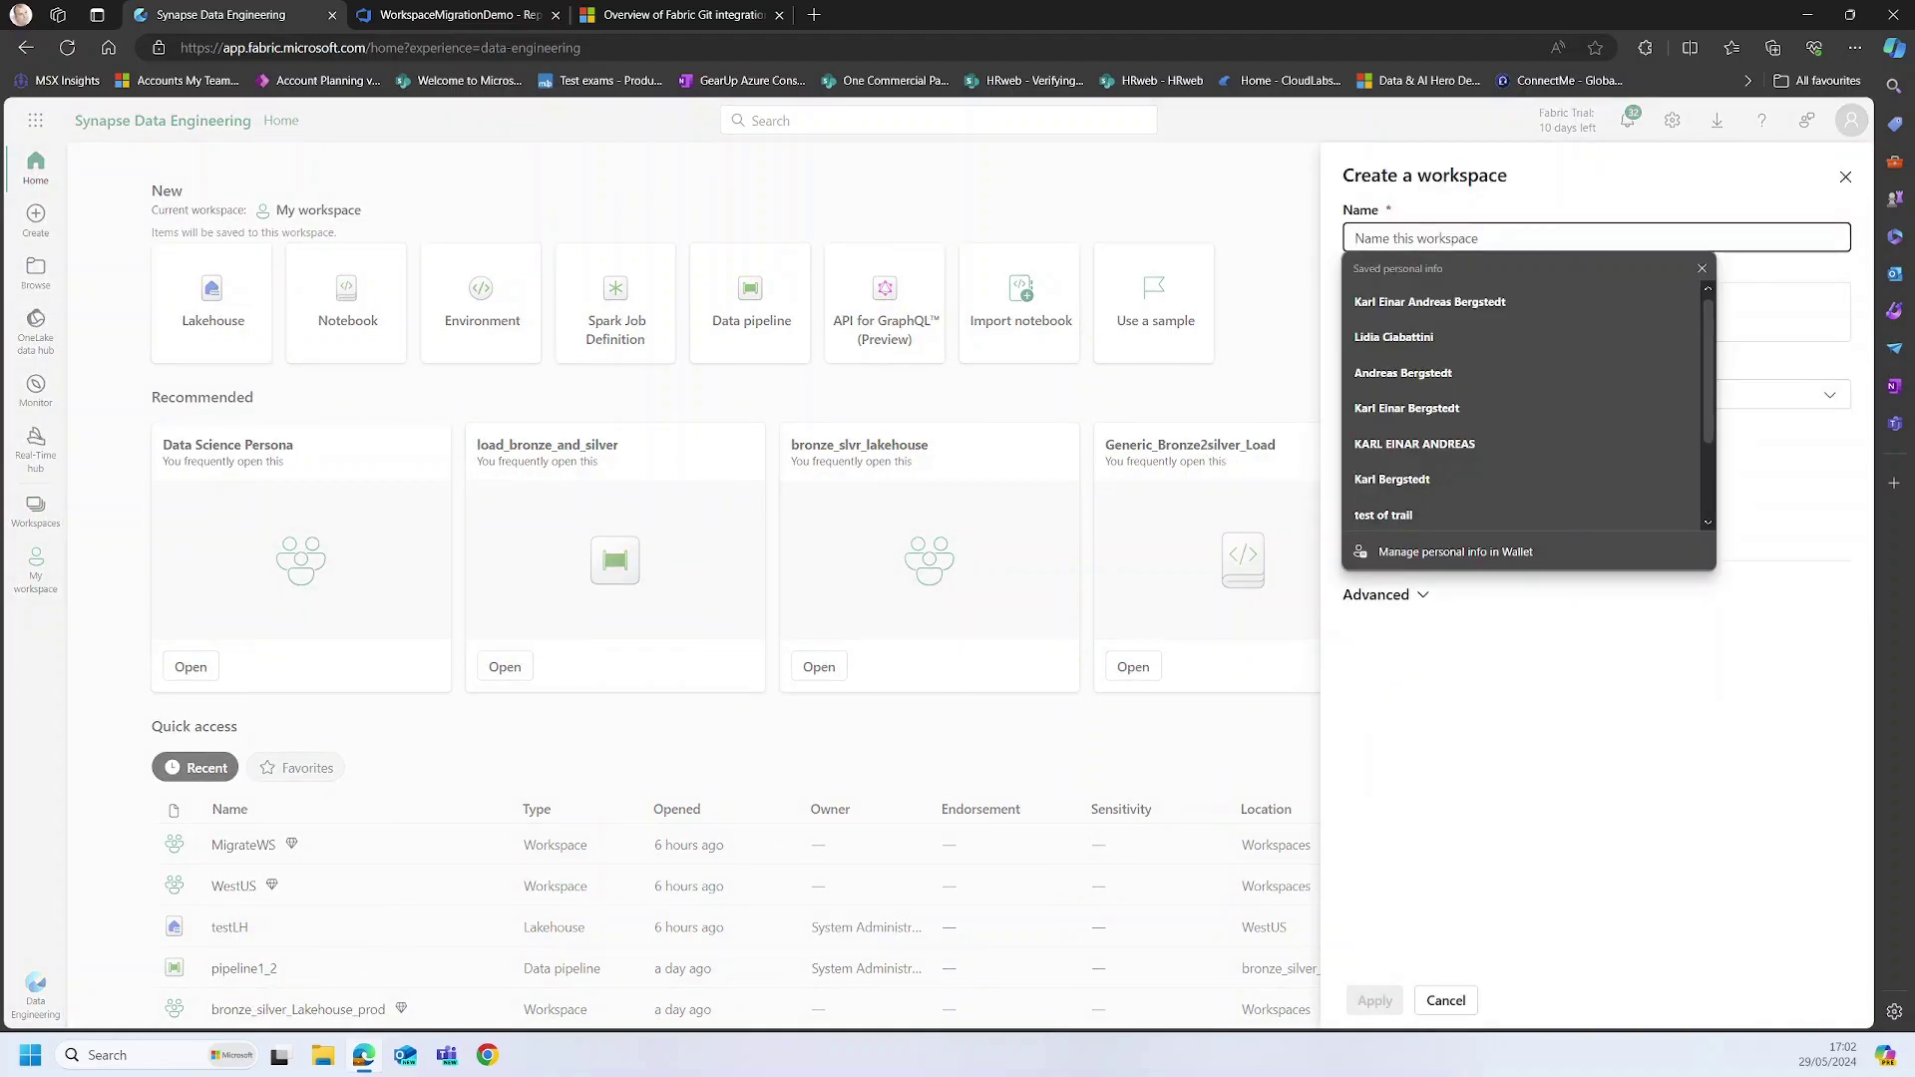
pyautogui.write('Wor')
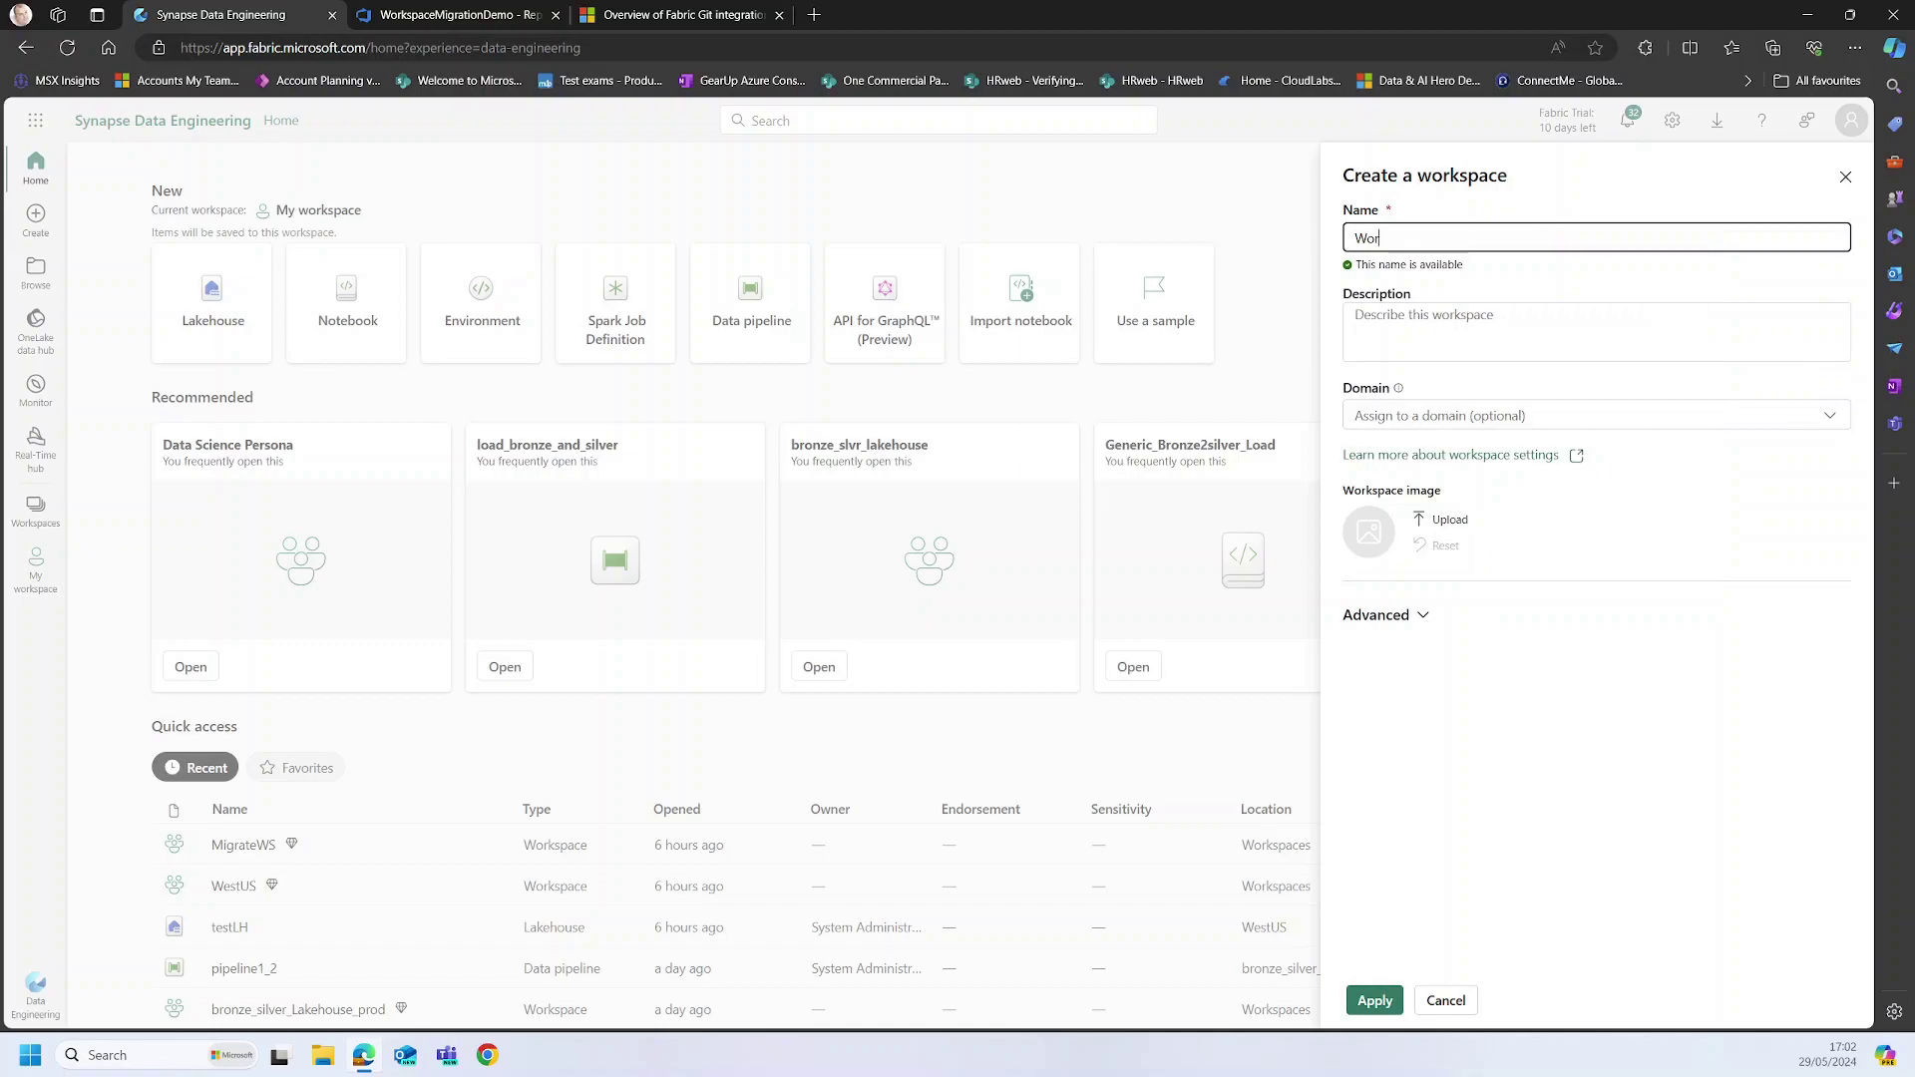
pyautogui.write('kspace')
pyautogui.write('A')
pyautogui.click(1423, 616)
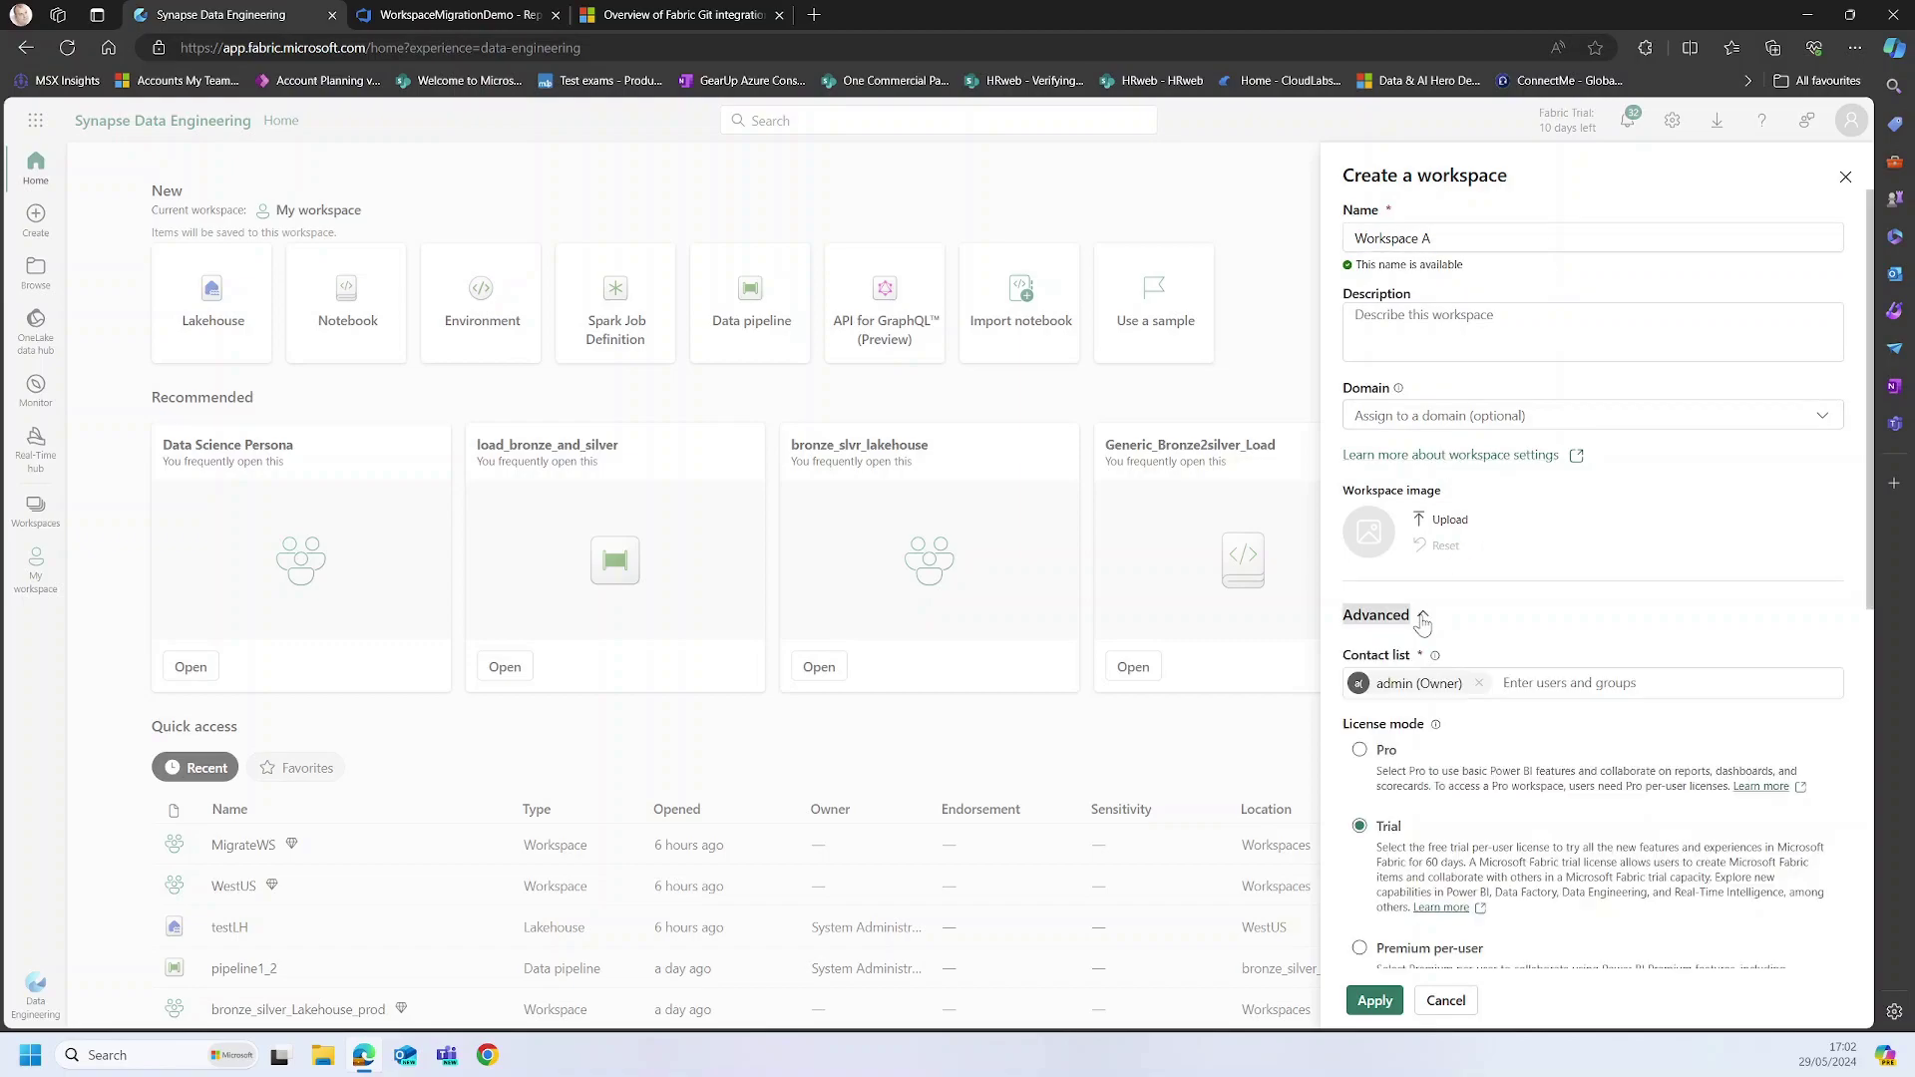
pyautogui.scroll(-4, 1462, 676)
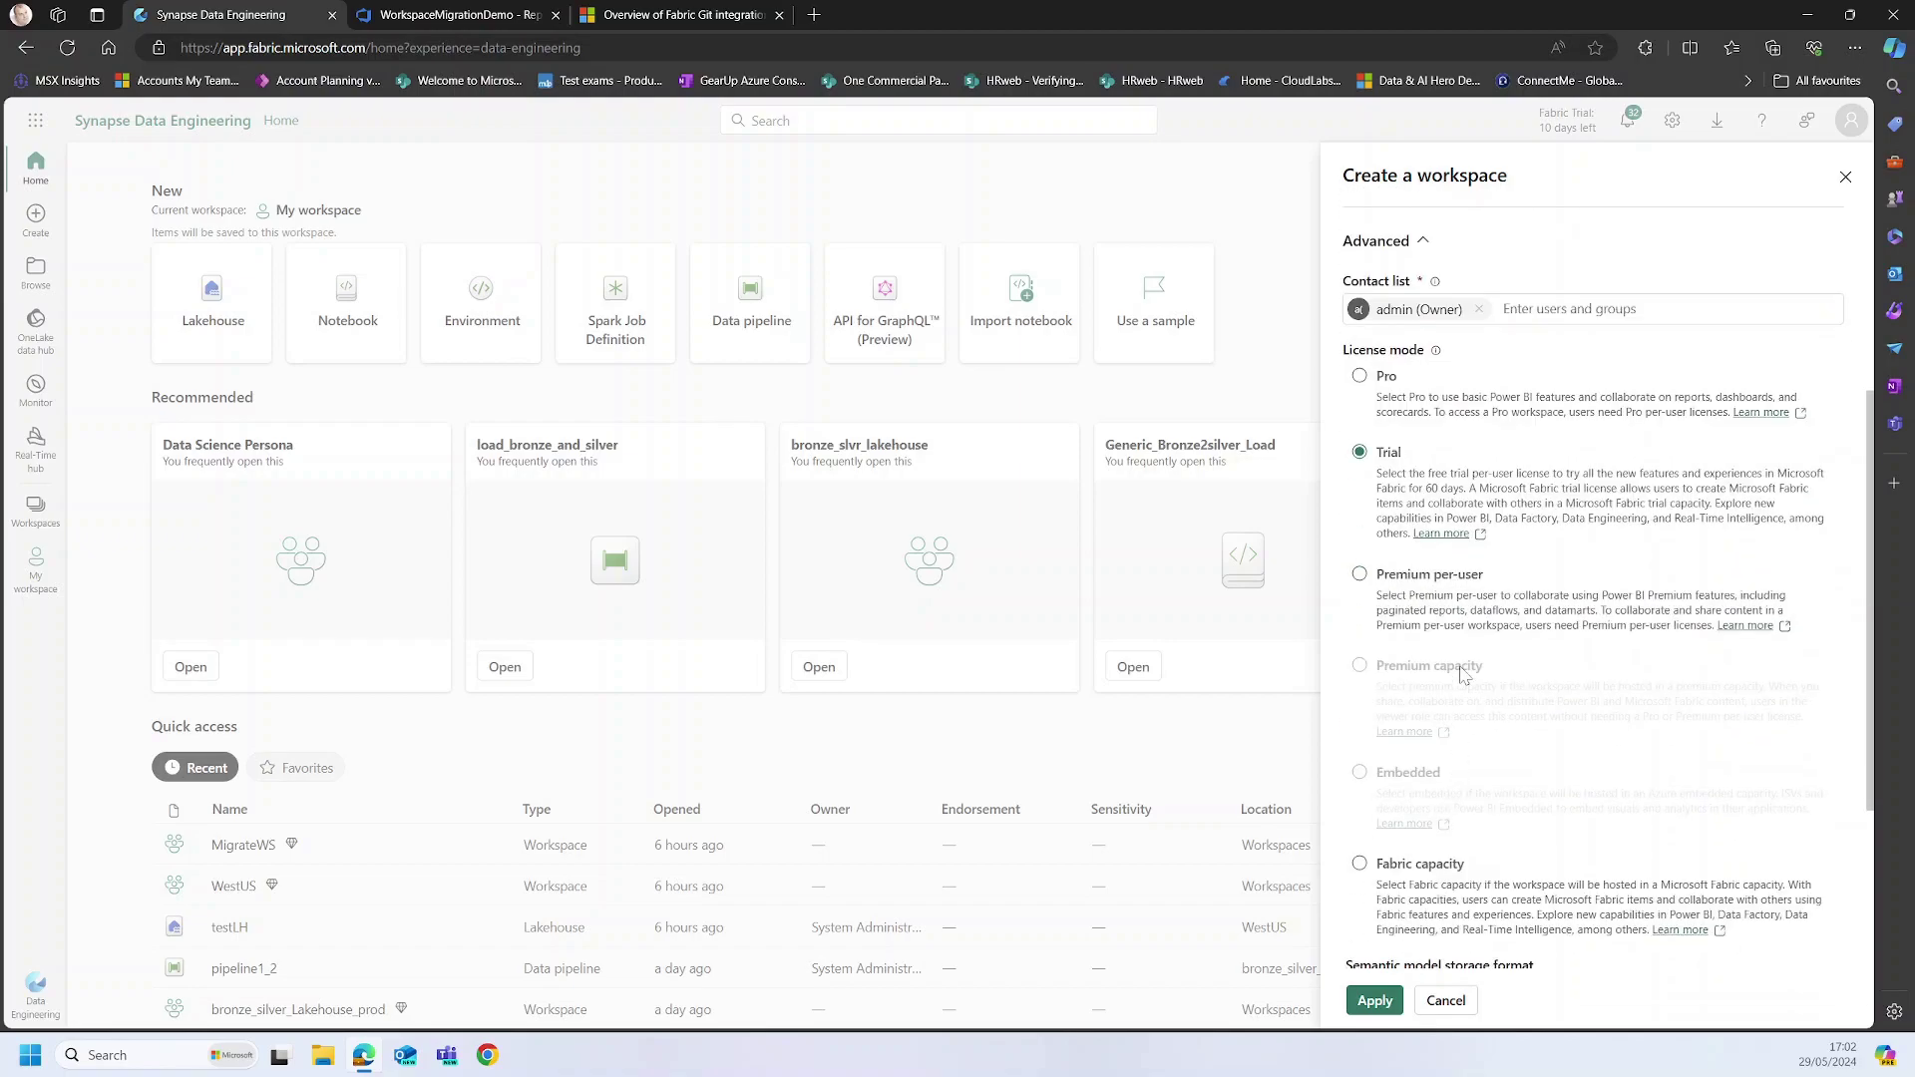
pyautogui.click(1435, 864)
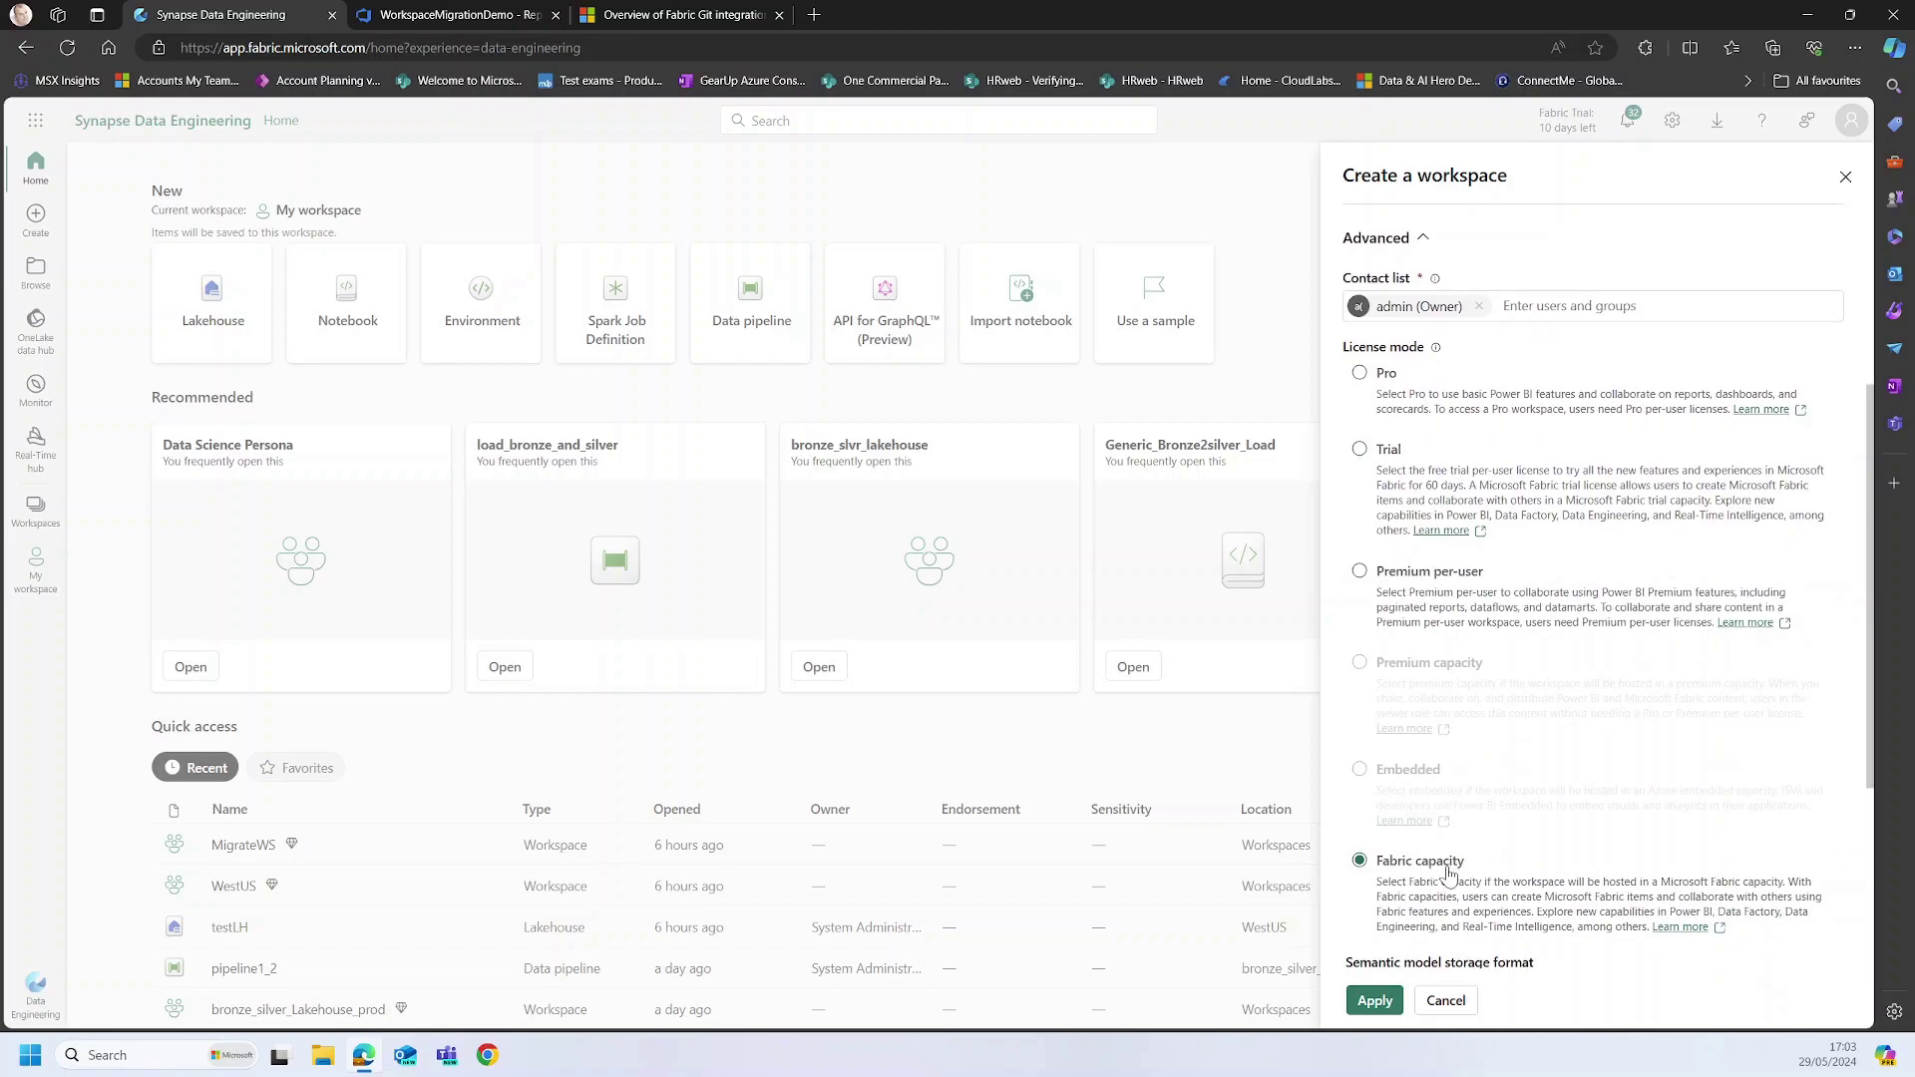
pyautogui.scroll(-4, 1449, 843)
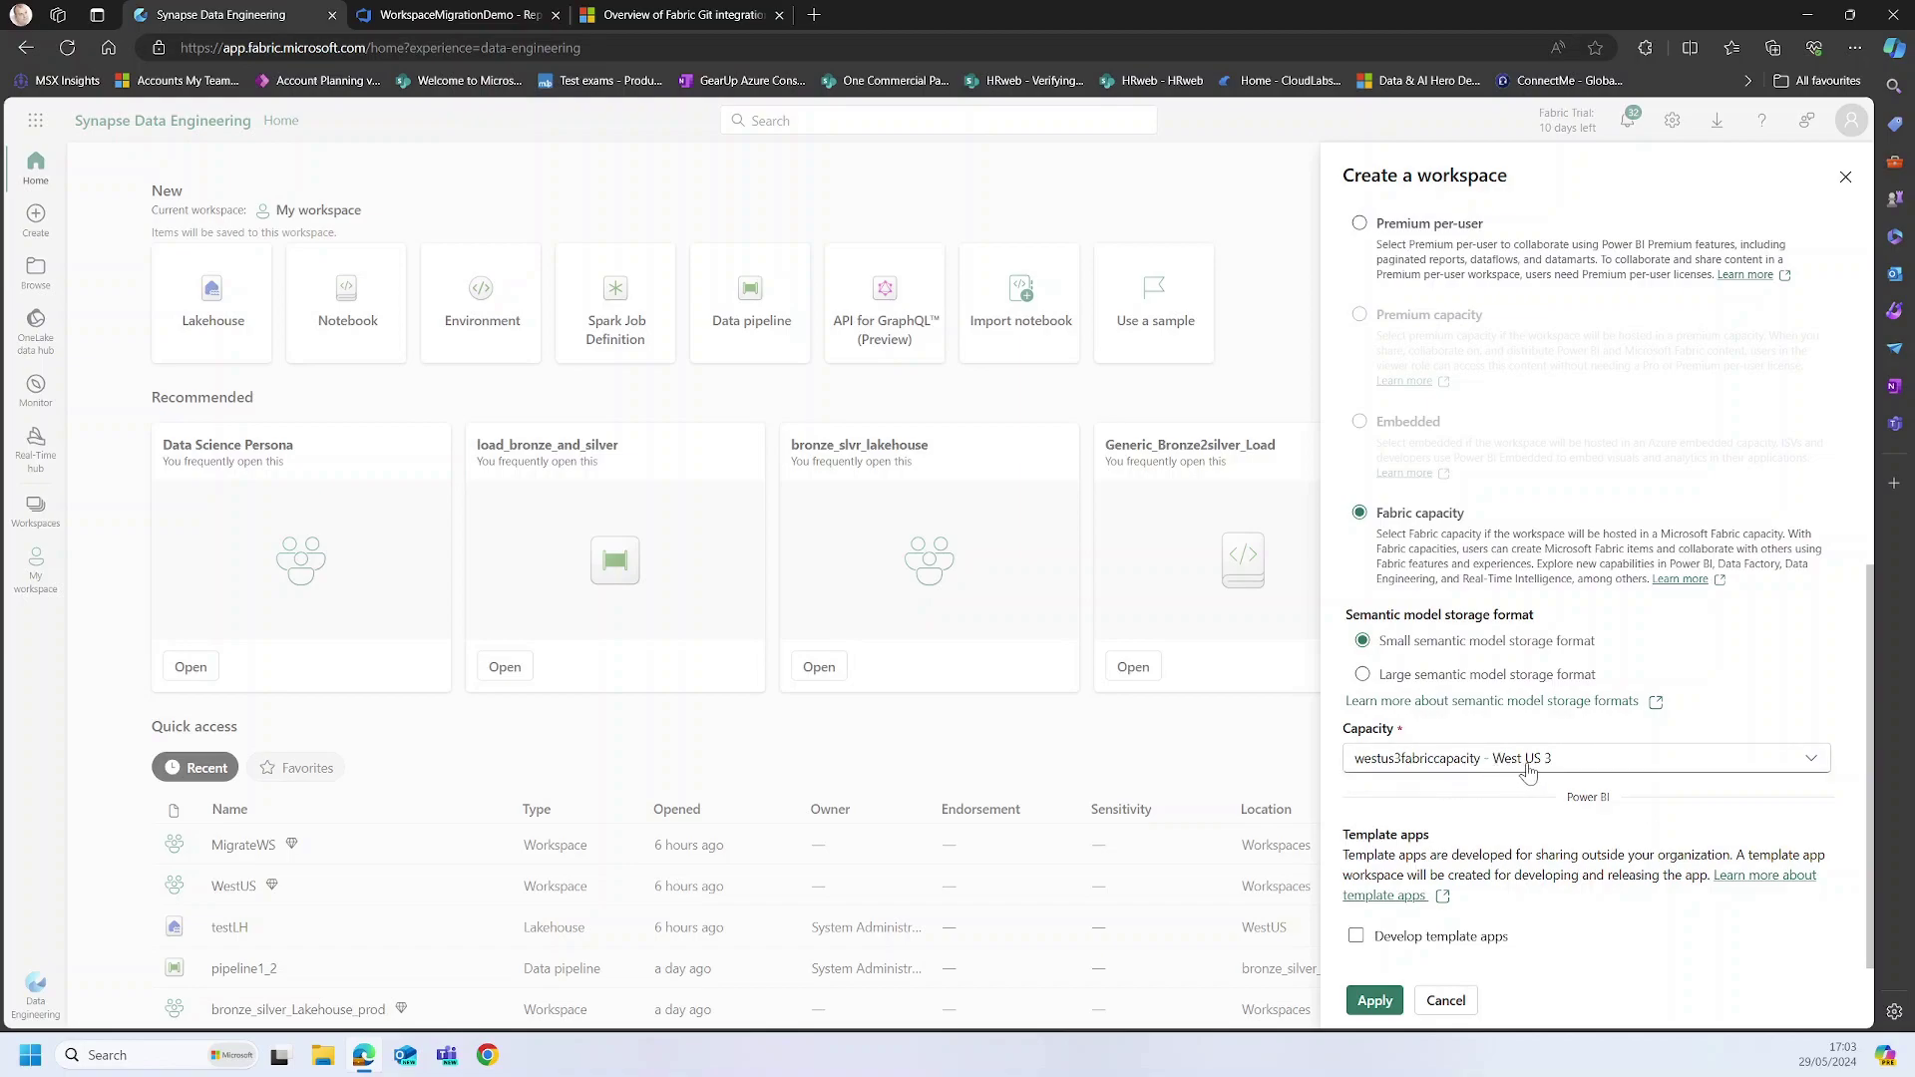
pyautogui.click(1535, 765)
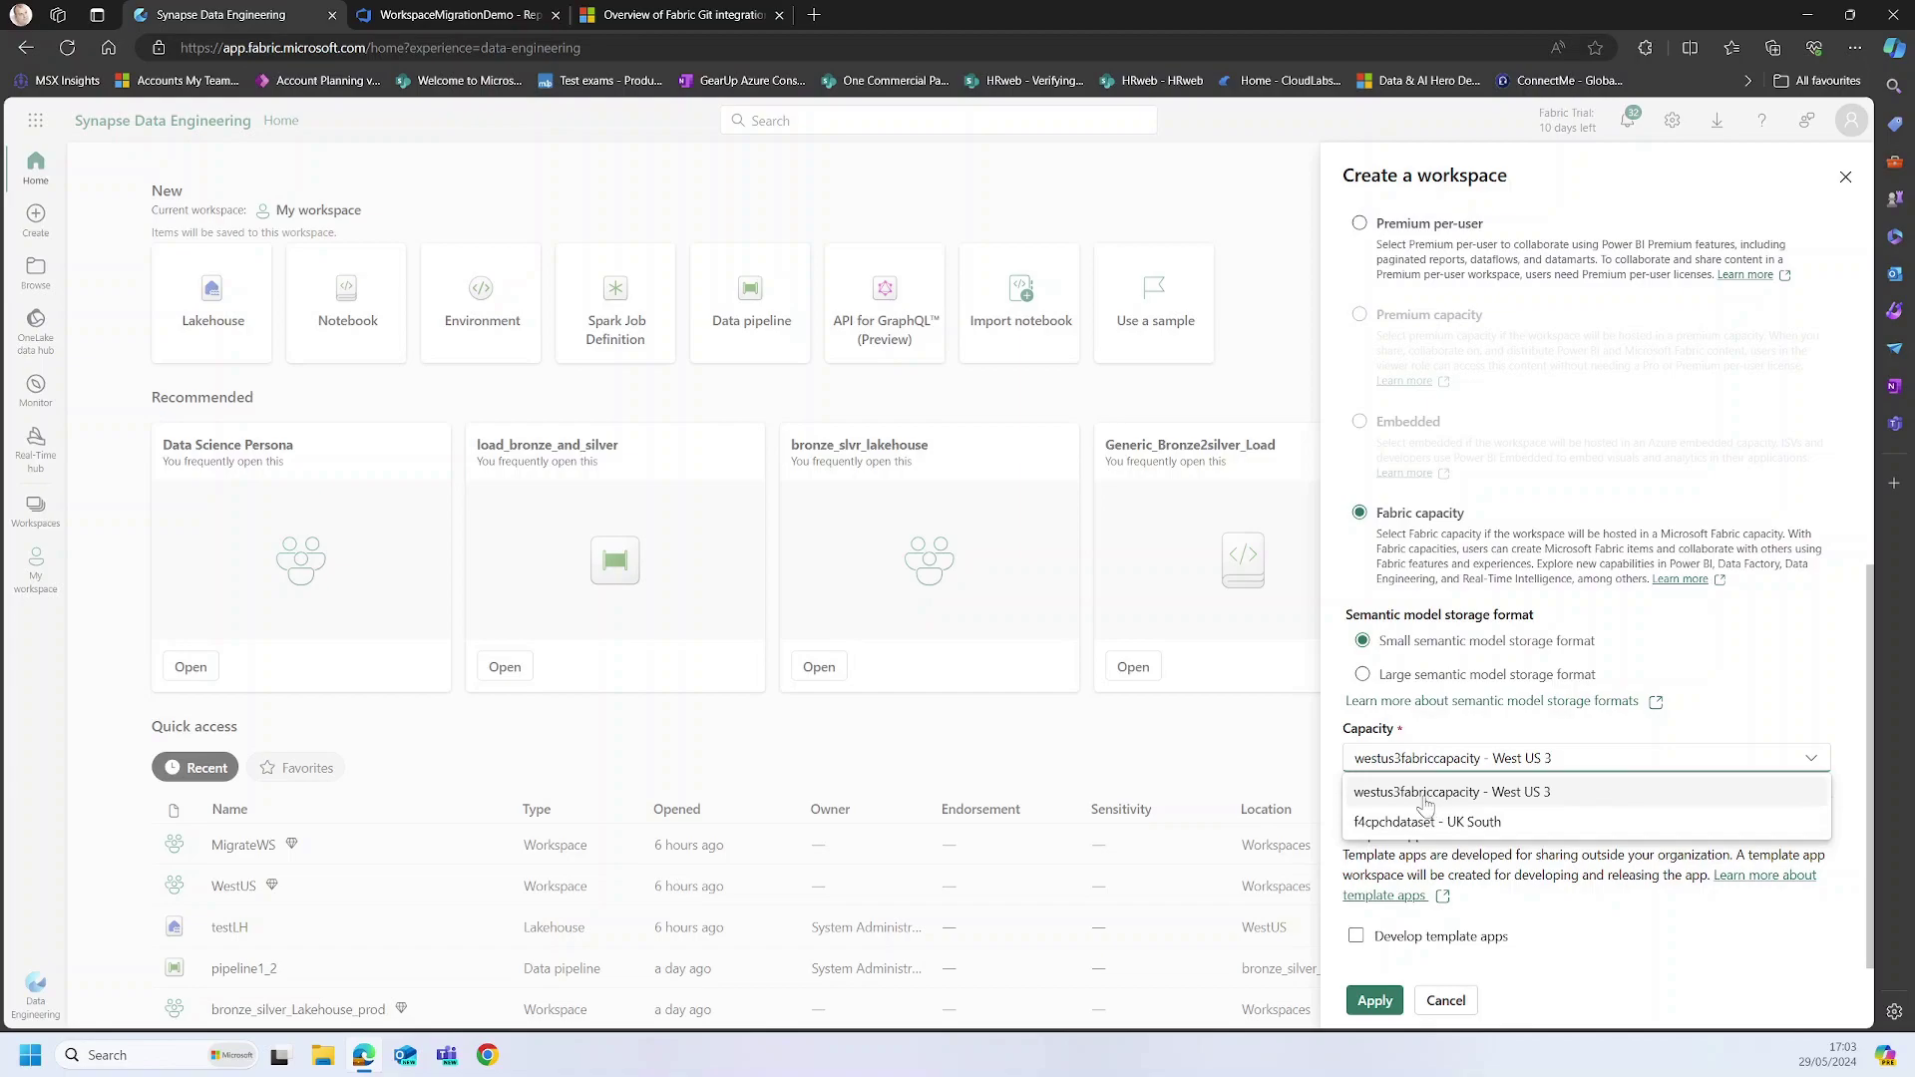
pyautogui.click(1574, 800)
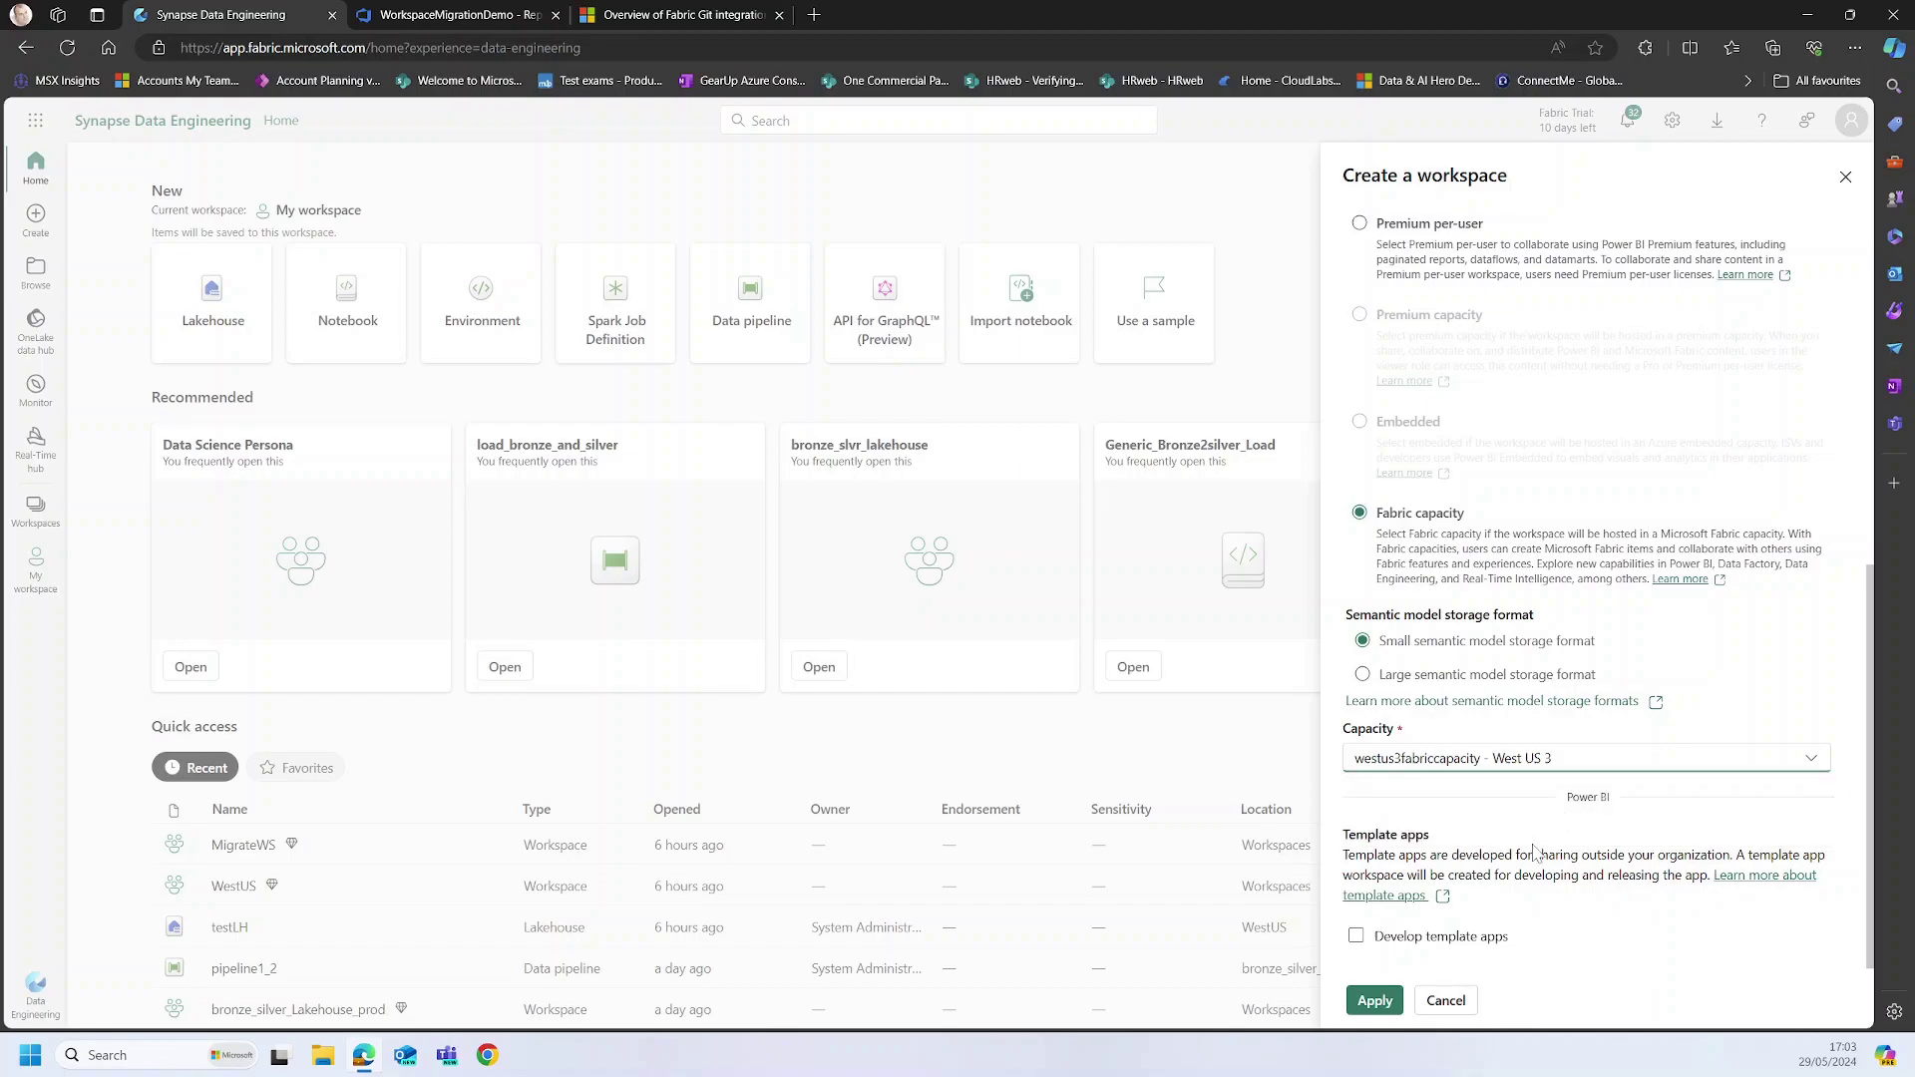
pyautogui.click(1375, 999)
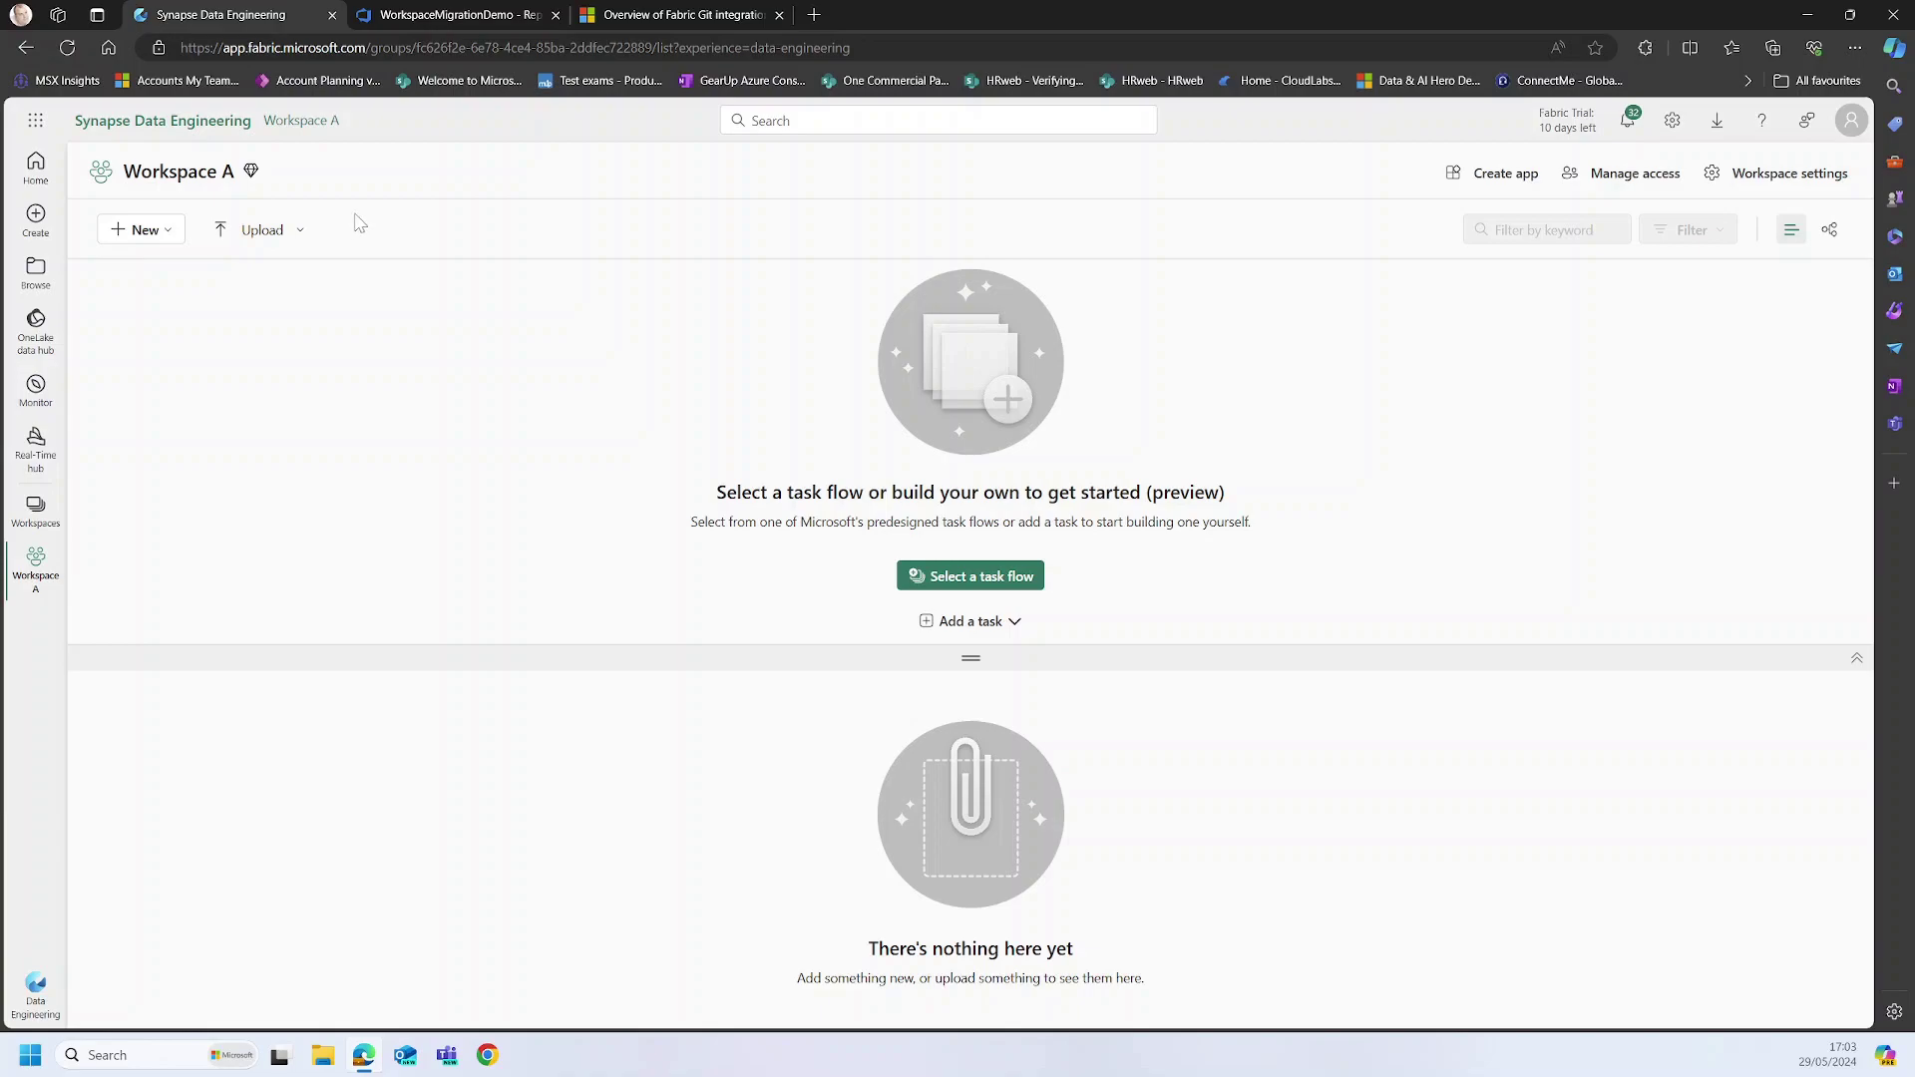
# Step: Create a lakehouse named TestLakehouseinA, removing the spaces from the typed name
pyautogui.click(167, 232)
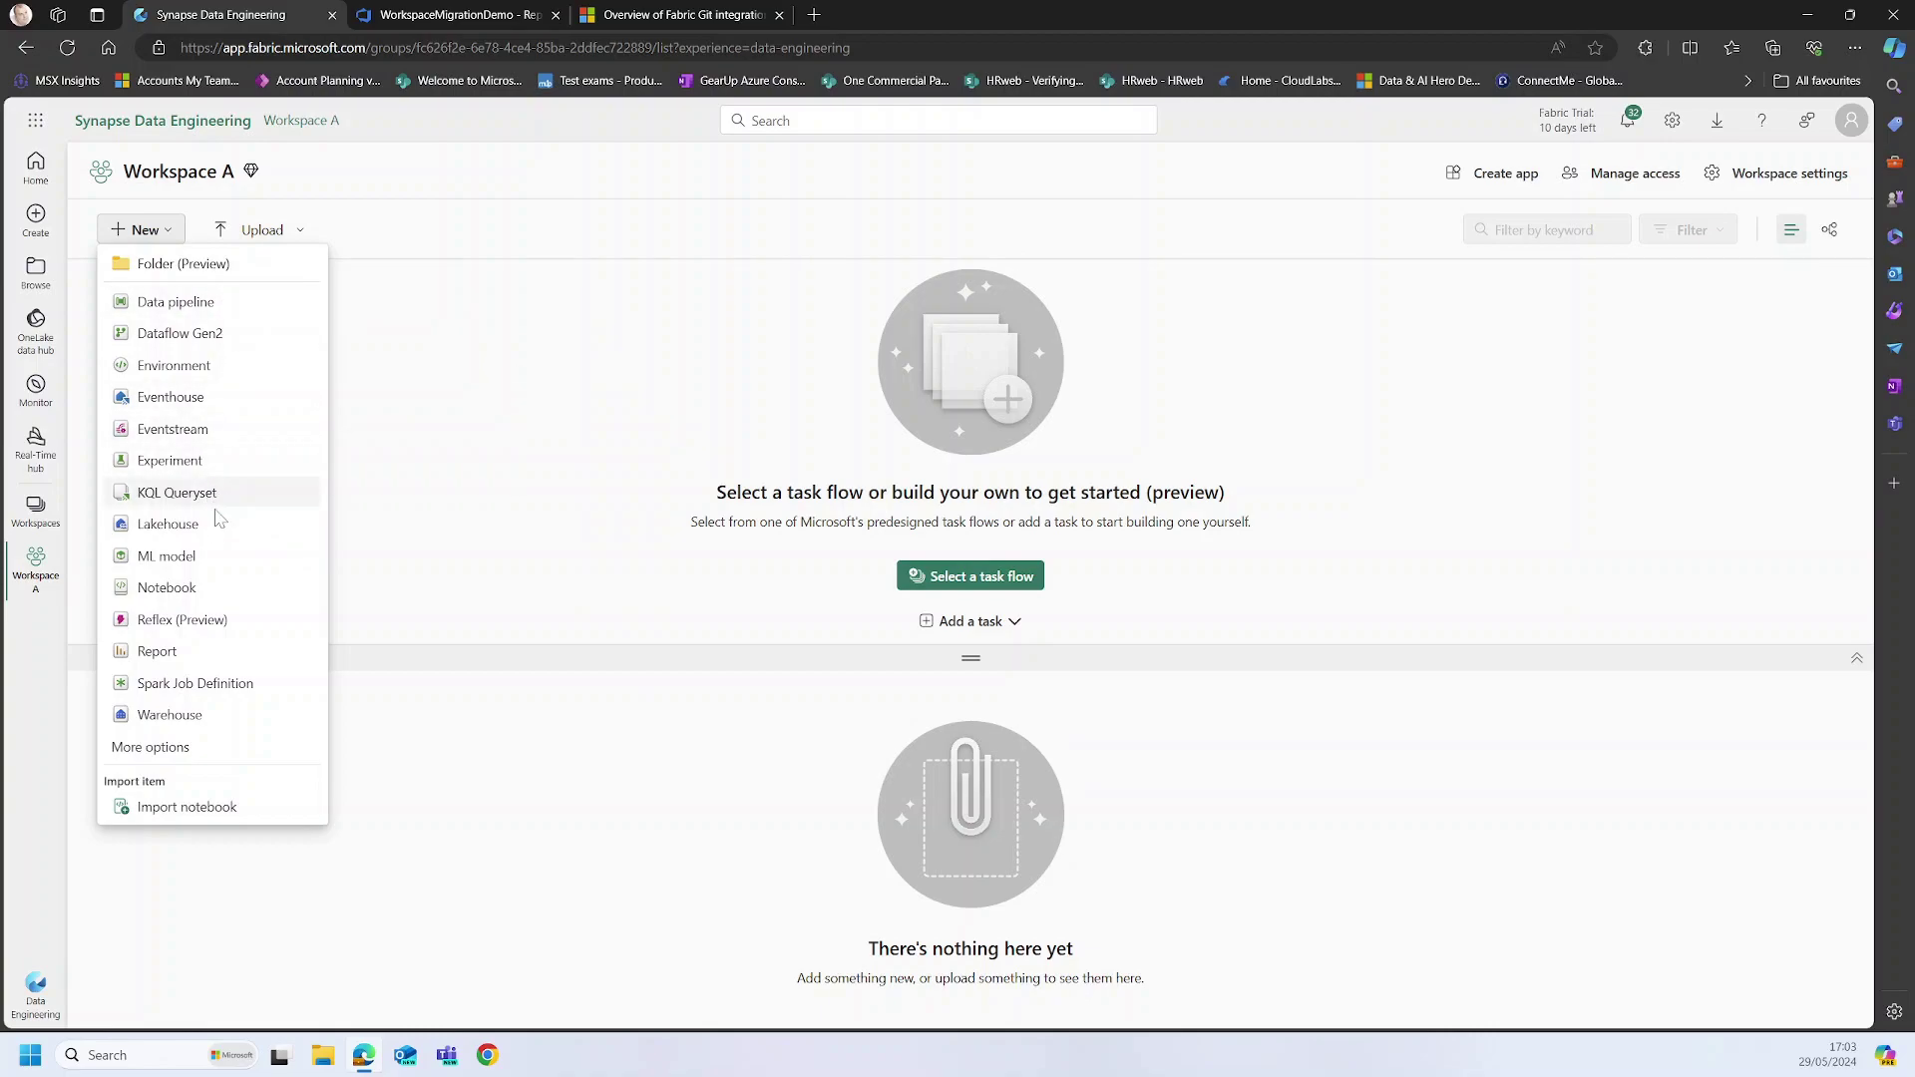
pyautogui.click(213, 525)
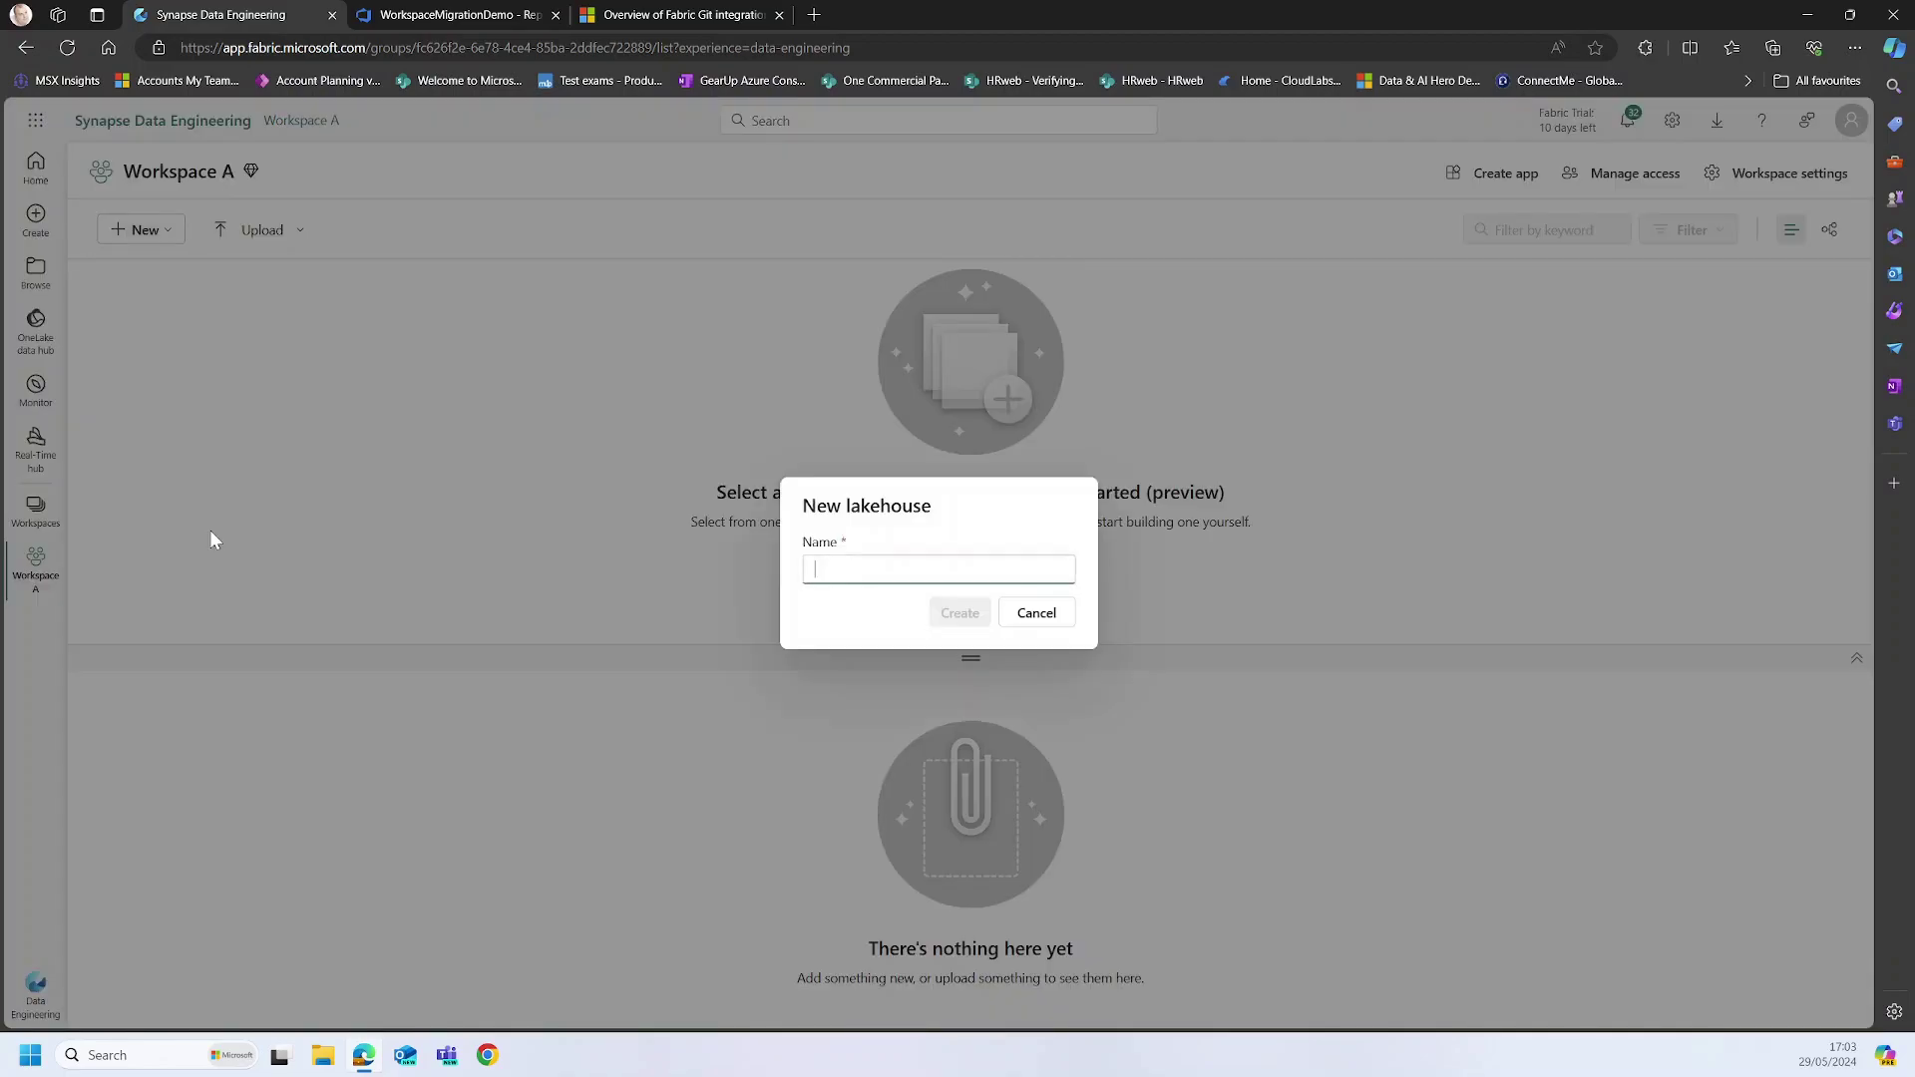
pyautogui.write('Test')
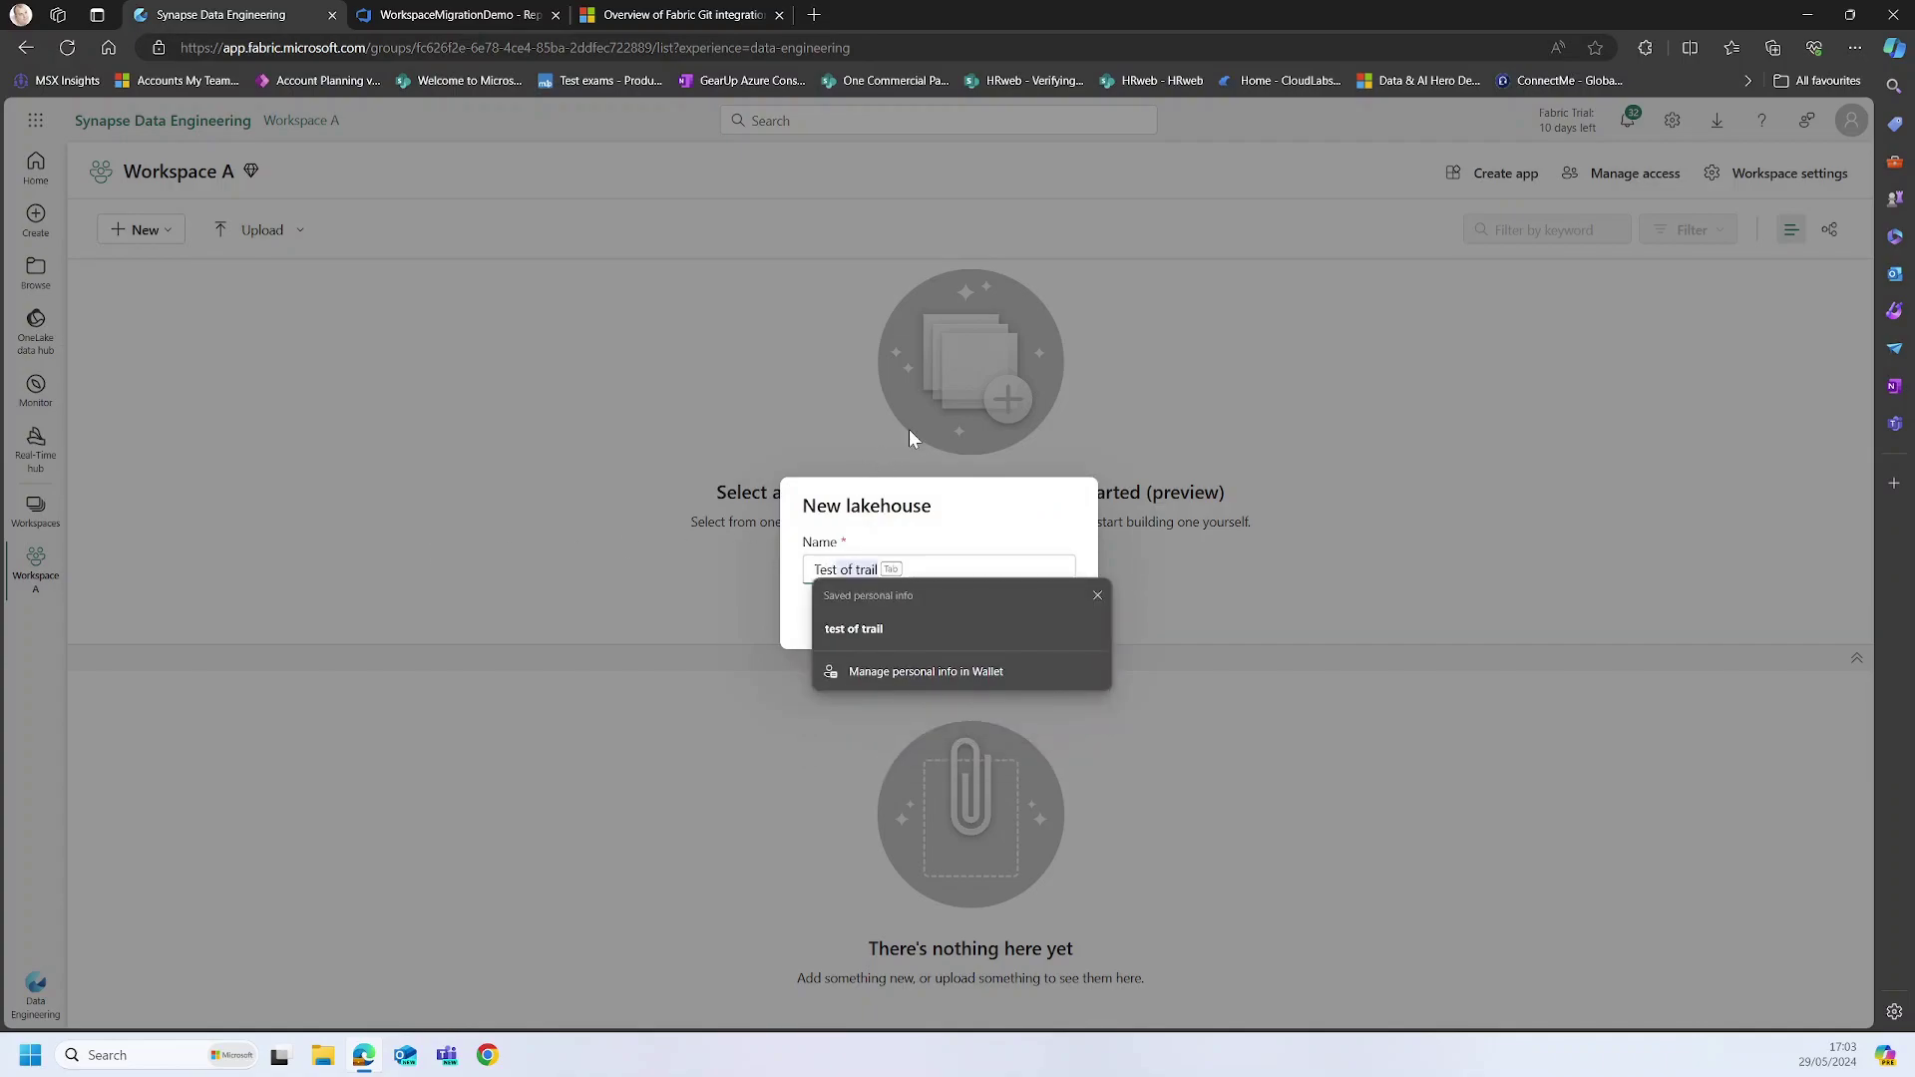
pyautogui.write('Lake')
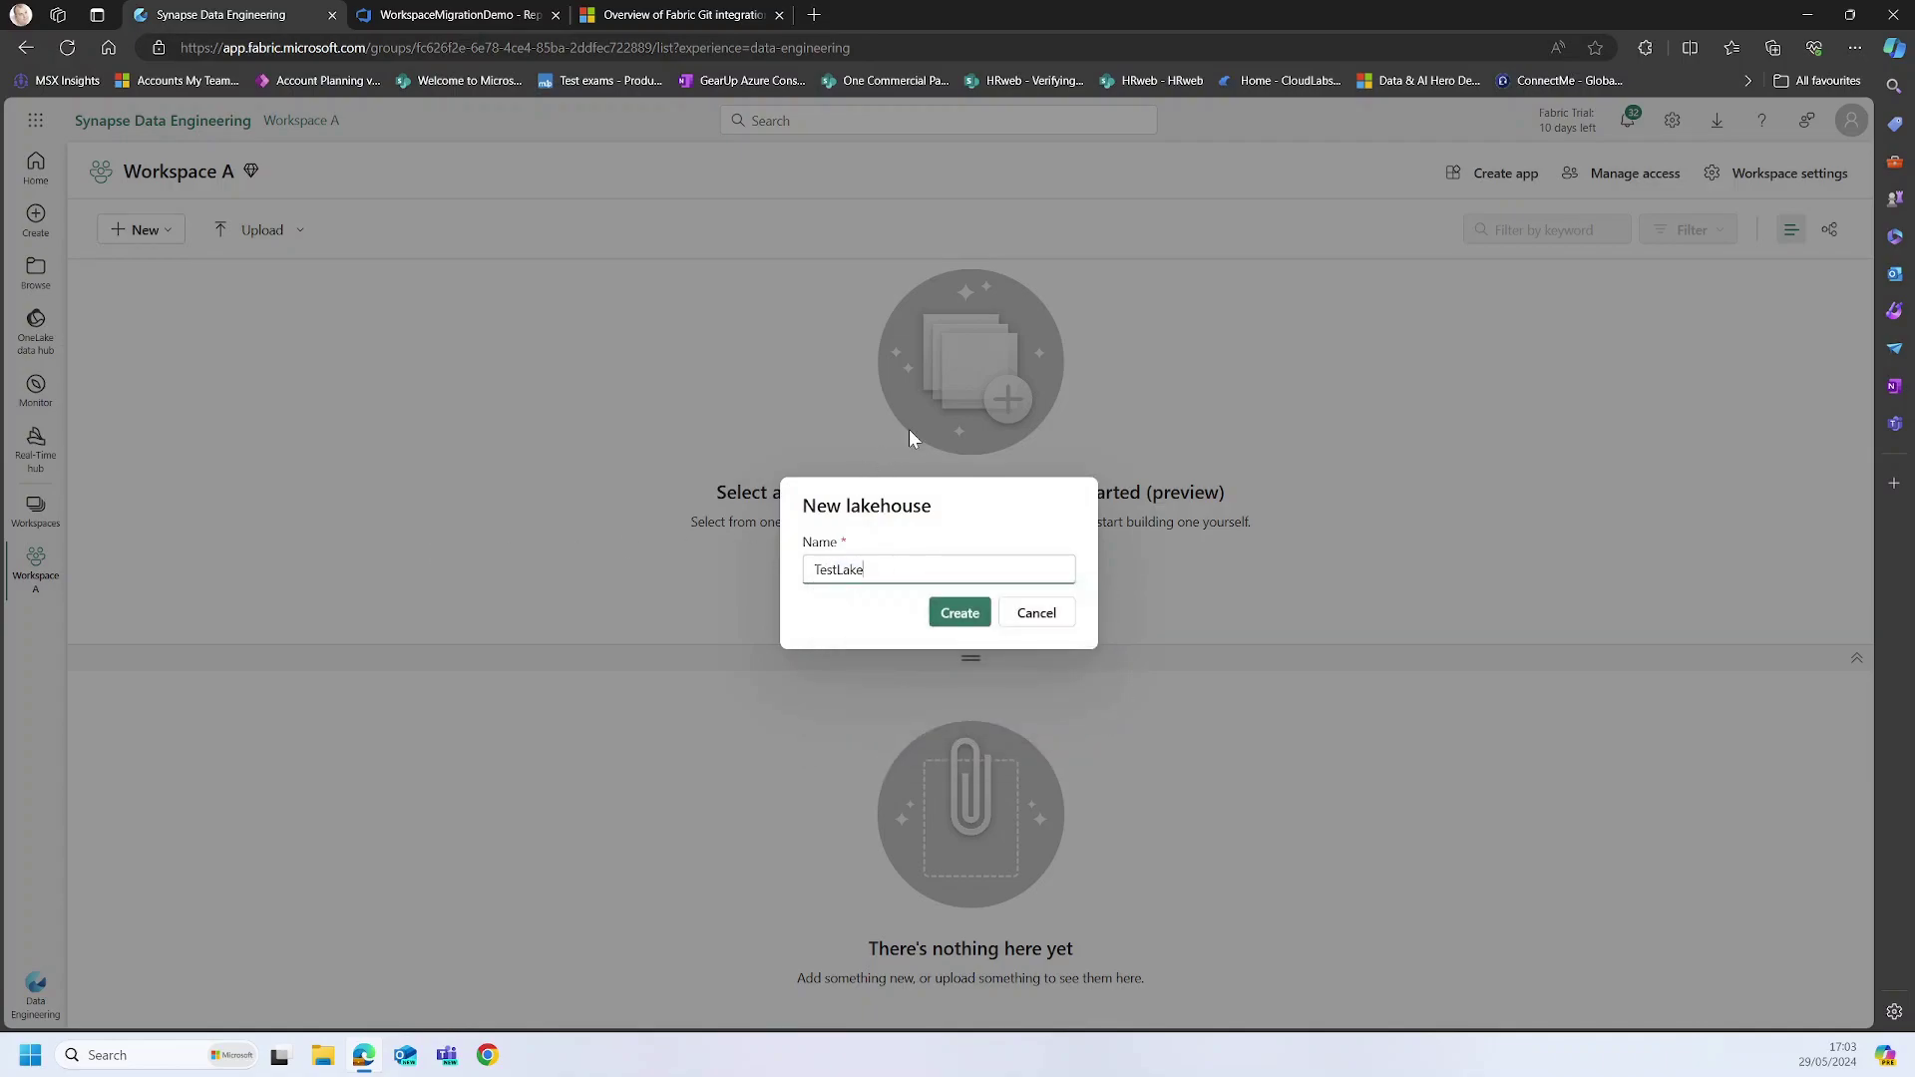
pyautogui.write('house in A')
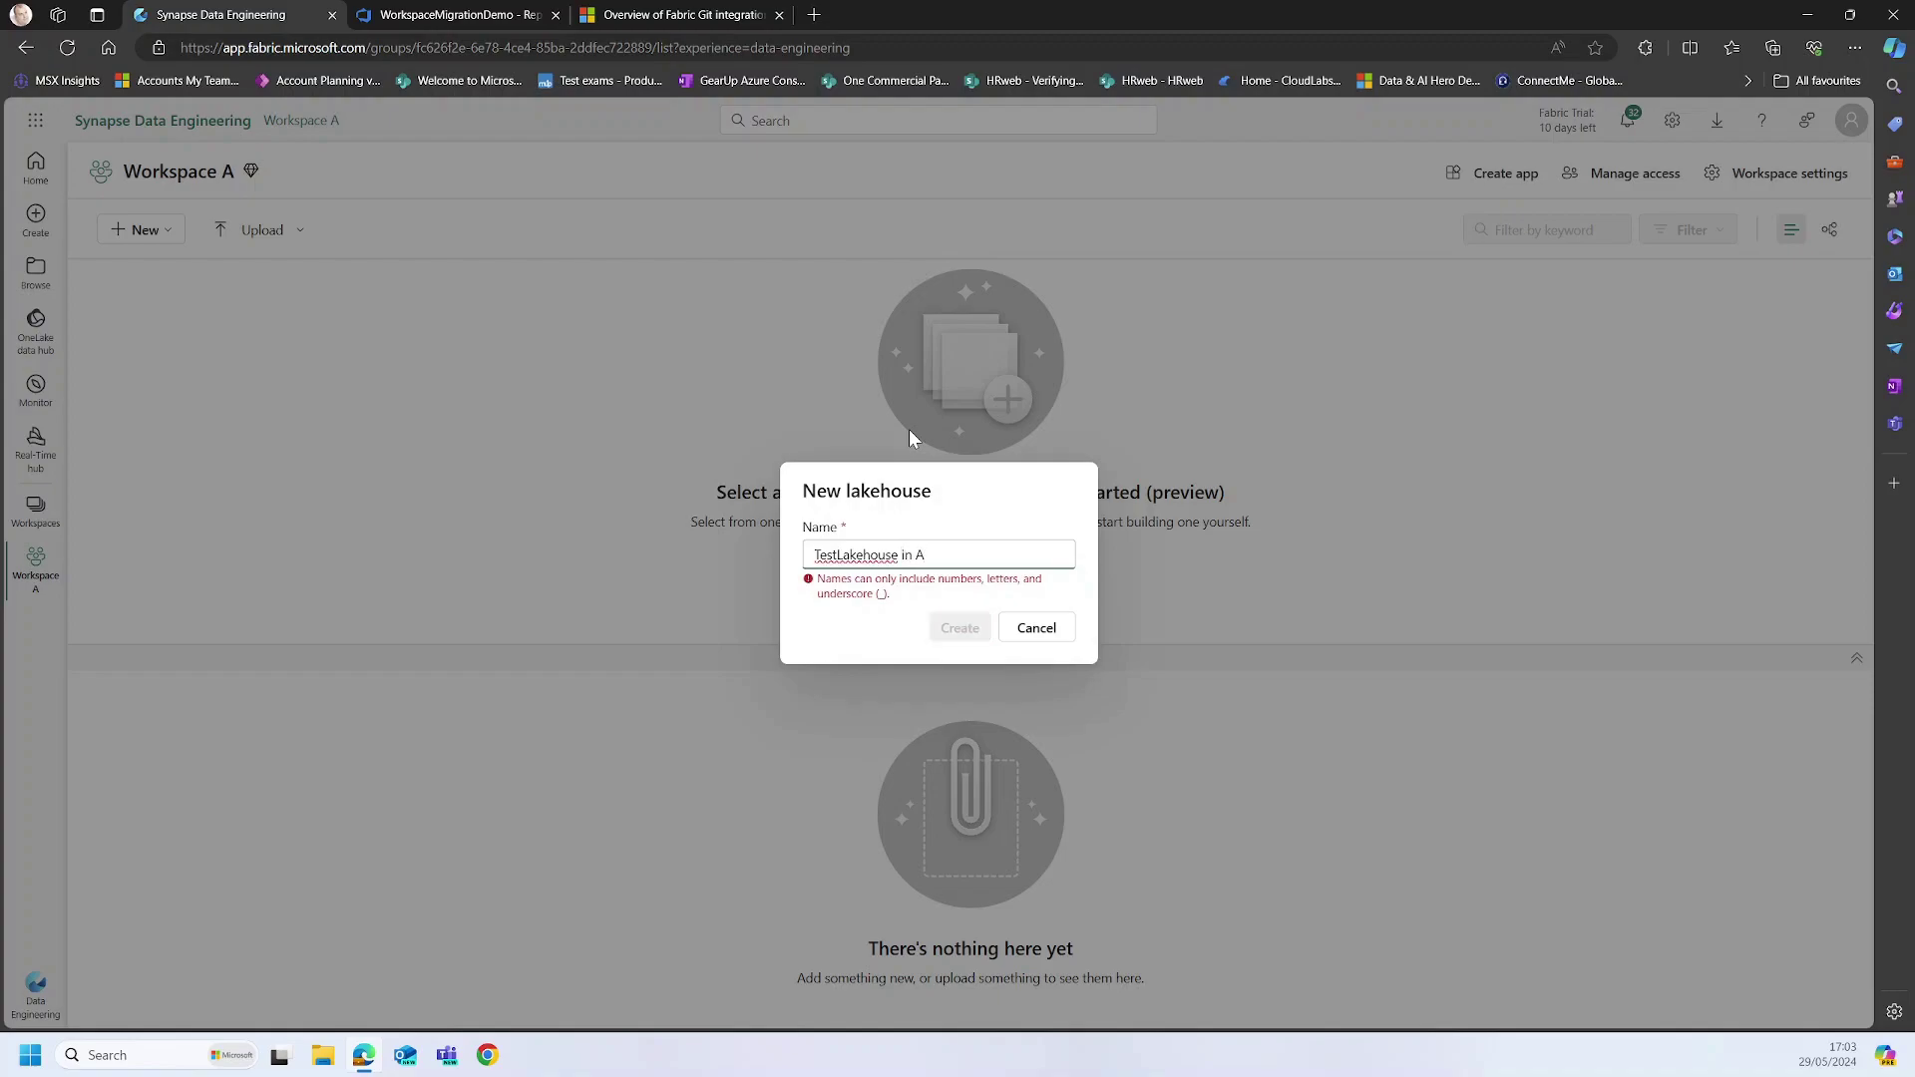
pyautogui.press('Left')
pyautogui.press('Left')
pyautogui.press('Left')
pyautogui.press('Left')
pyautogui.press('BackSpace')
pyautogui.press('Right')
pyautogui.press('Right')
pyautogui.press('Delete')
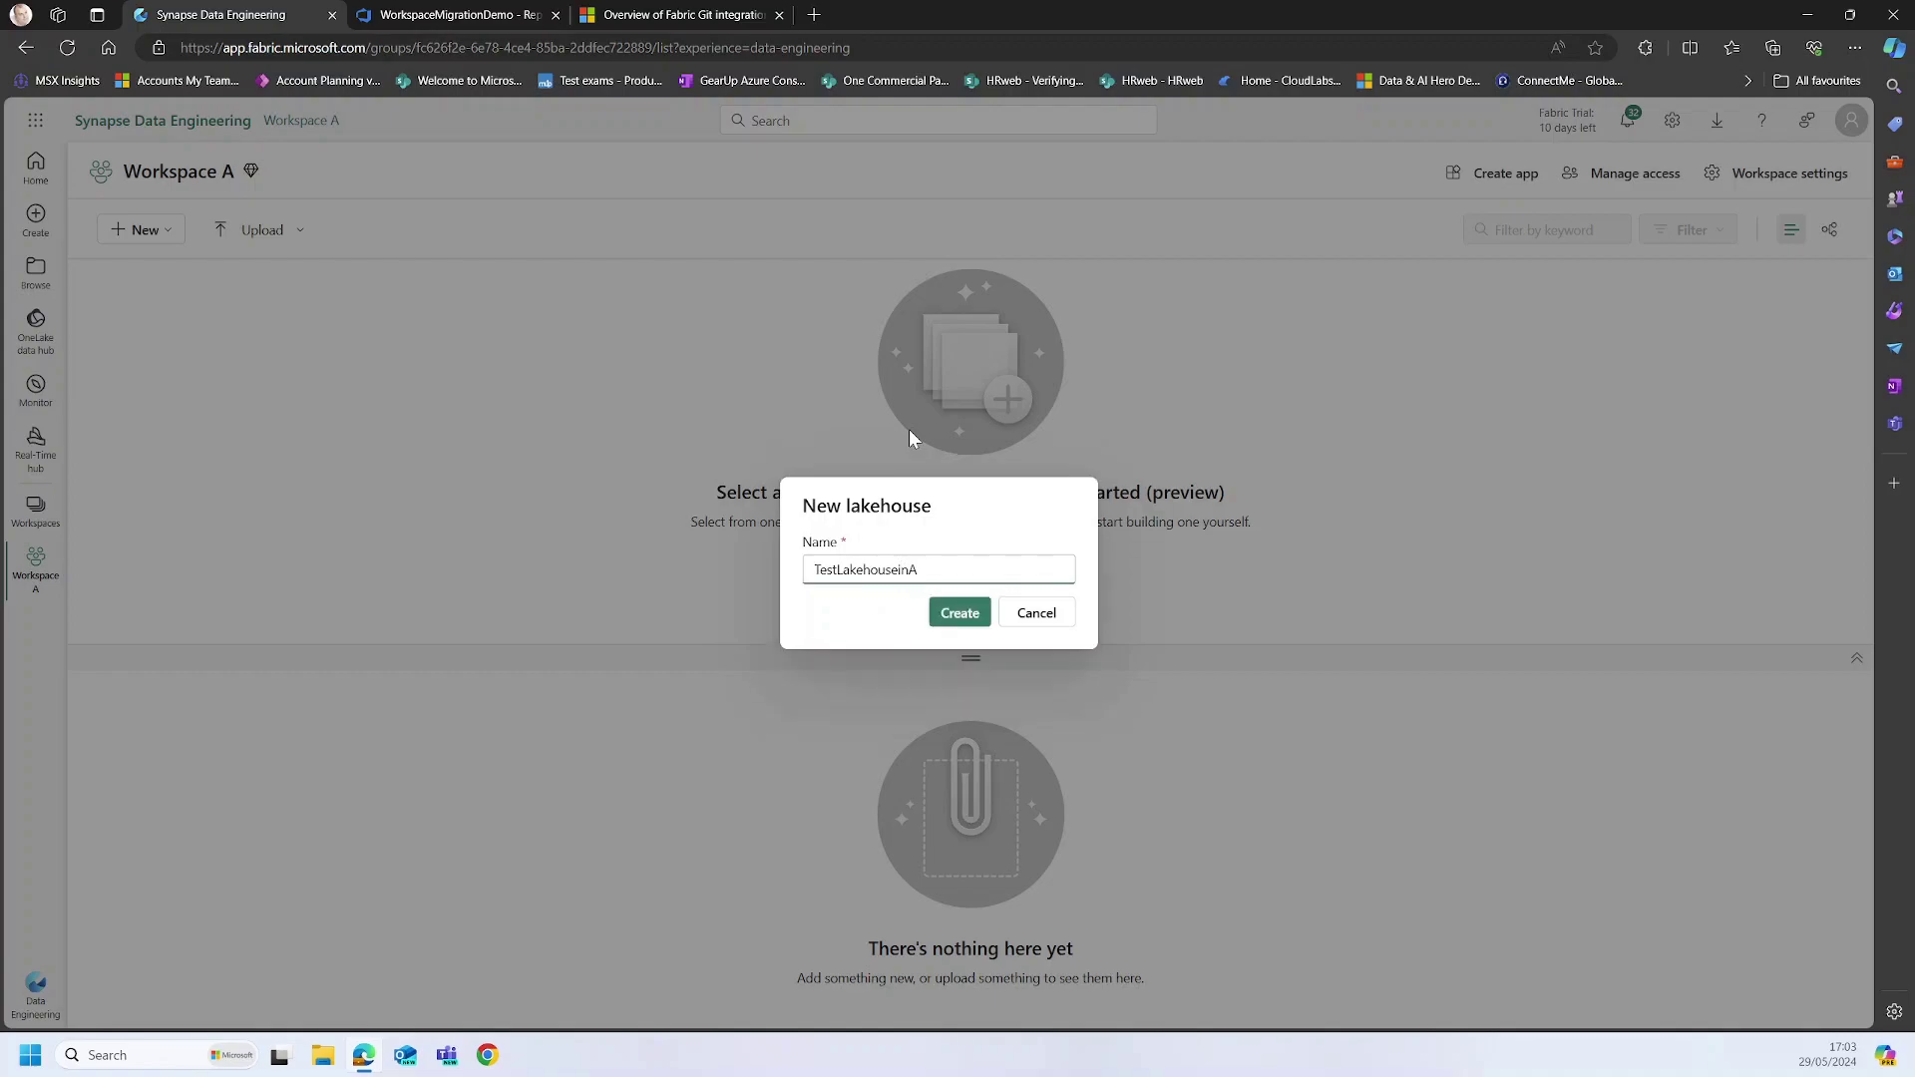
pyautogui.click(943, 617)
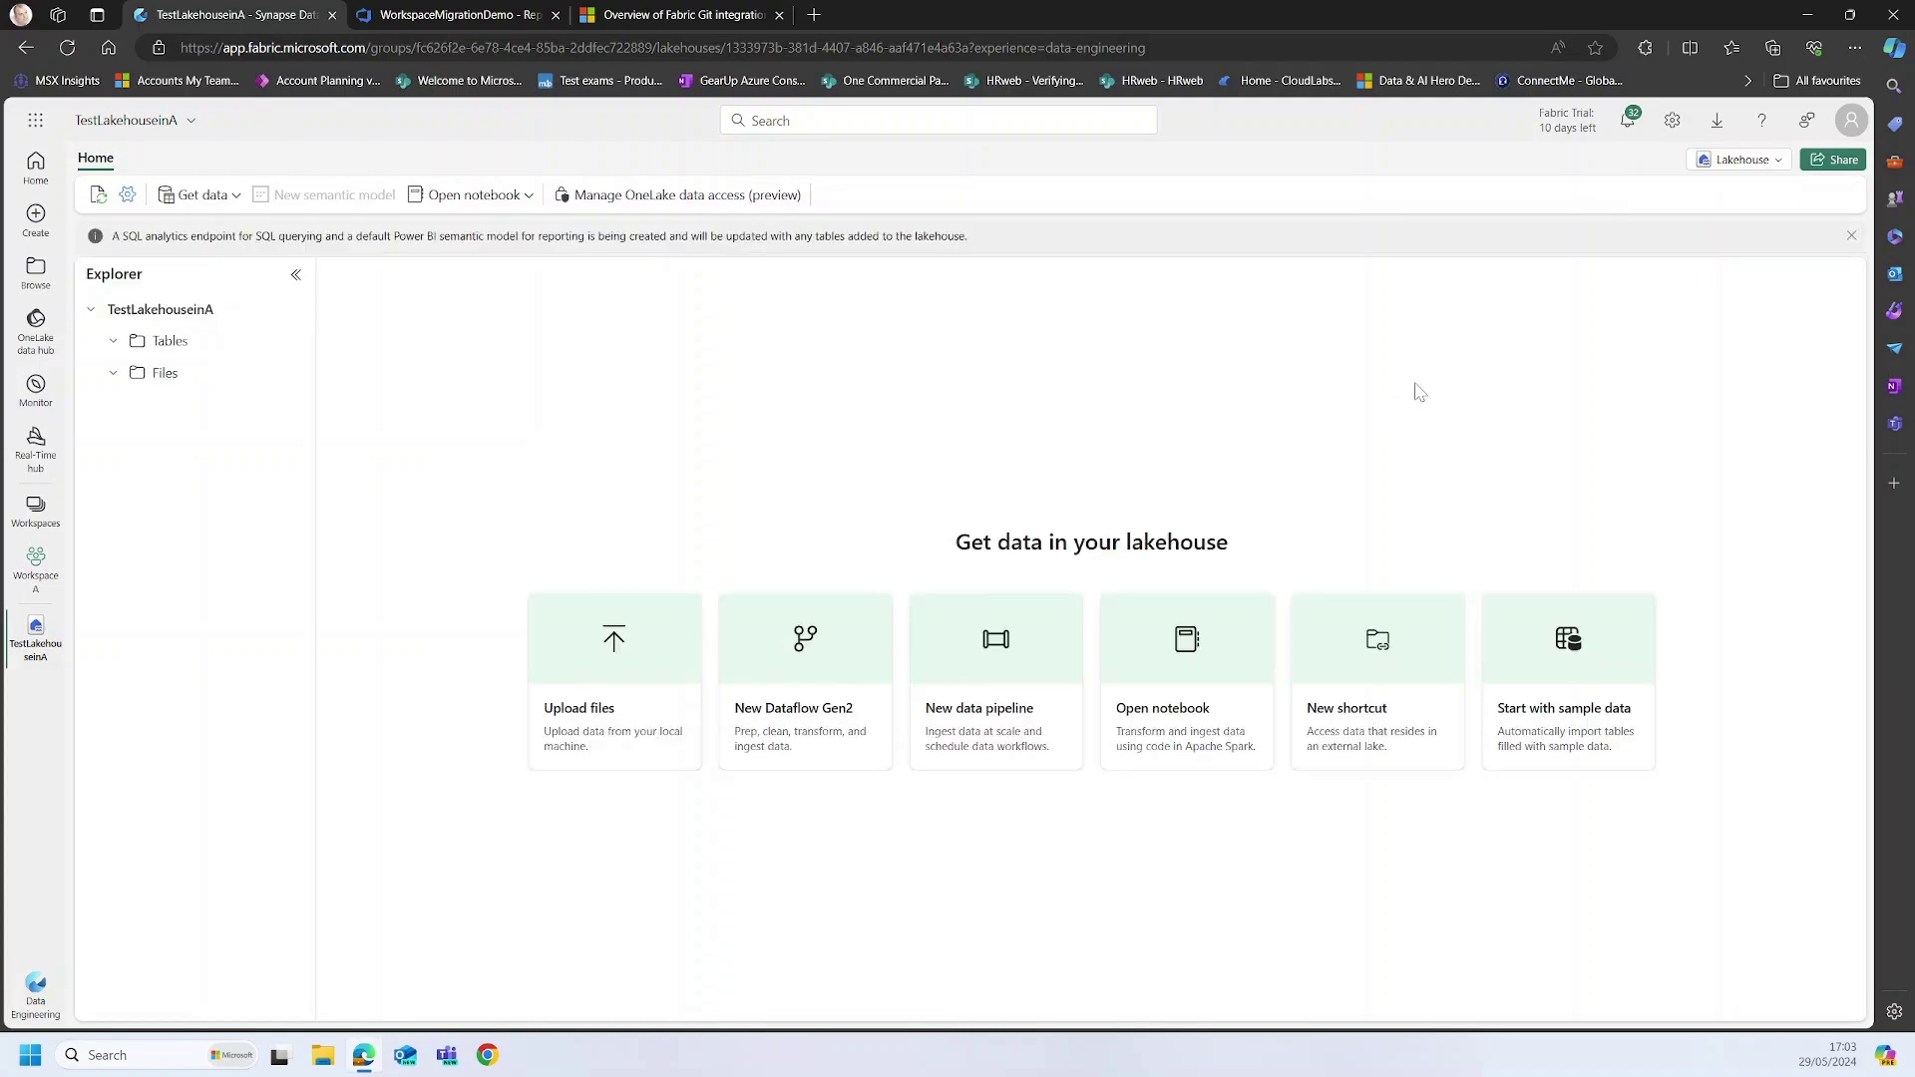
# Step: In Workspace A's Git integration settings, choose organization ab-ms-external and project WorkspaceMigrationDemo
pyautogui.click(50, 564)
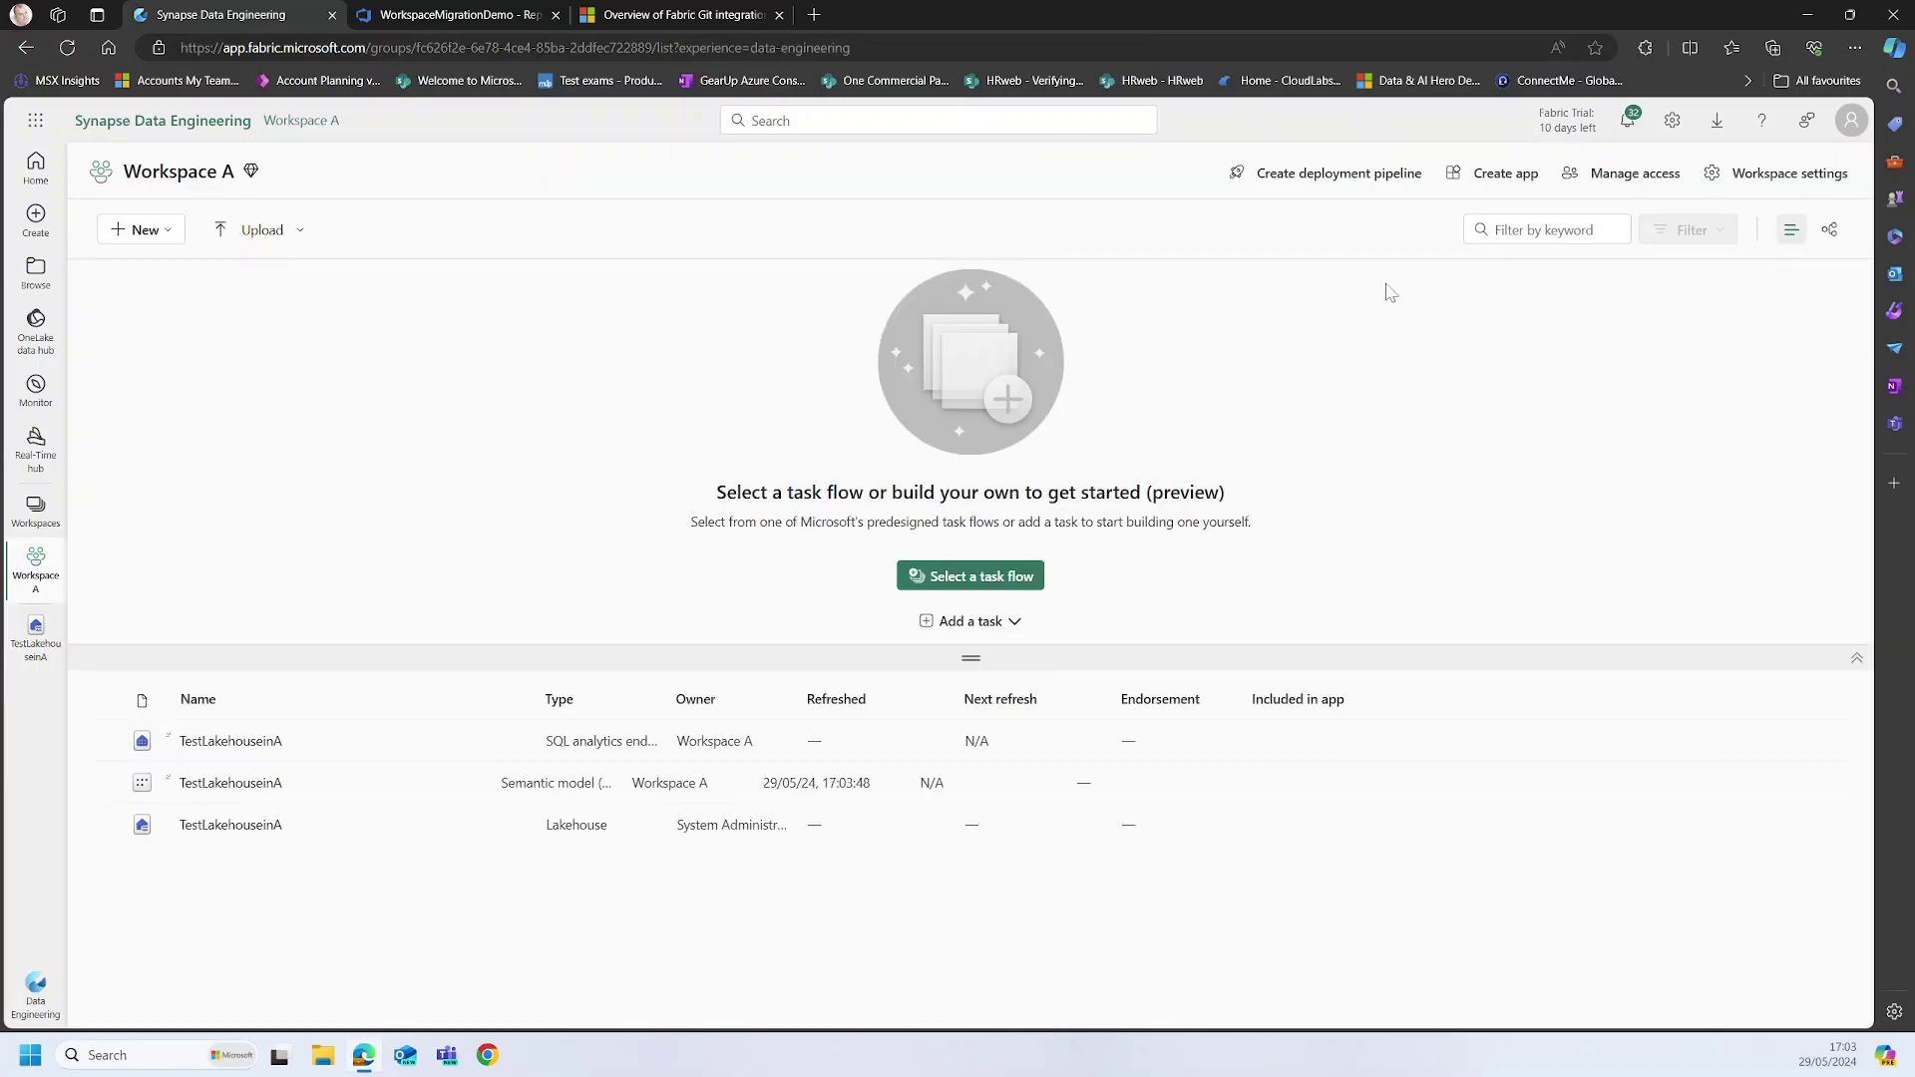
pyautogui.click(1802, 186)
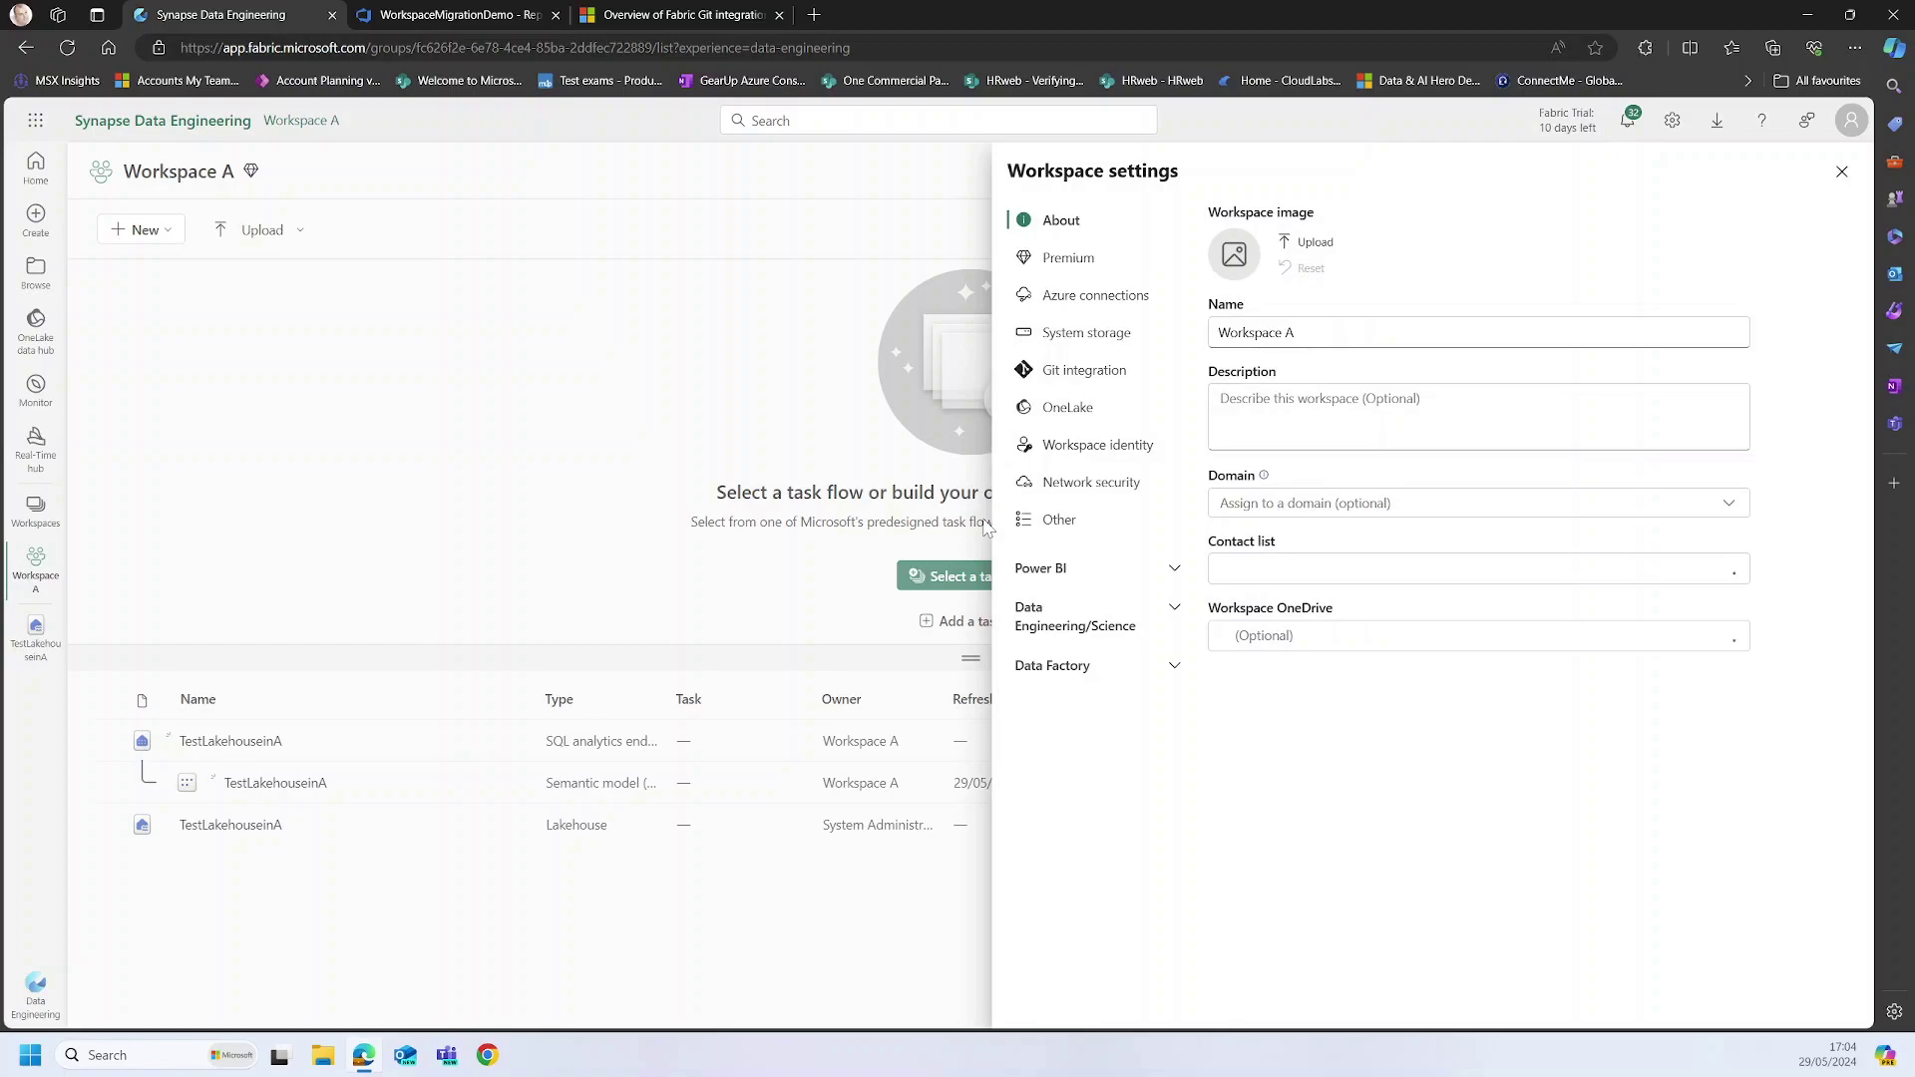
pyautogui.click(1084, 370)
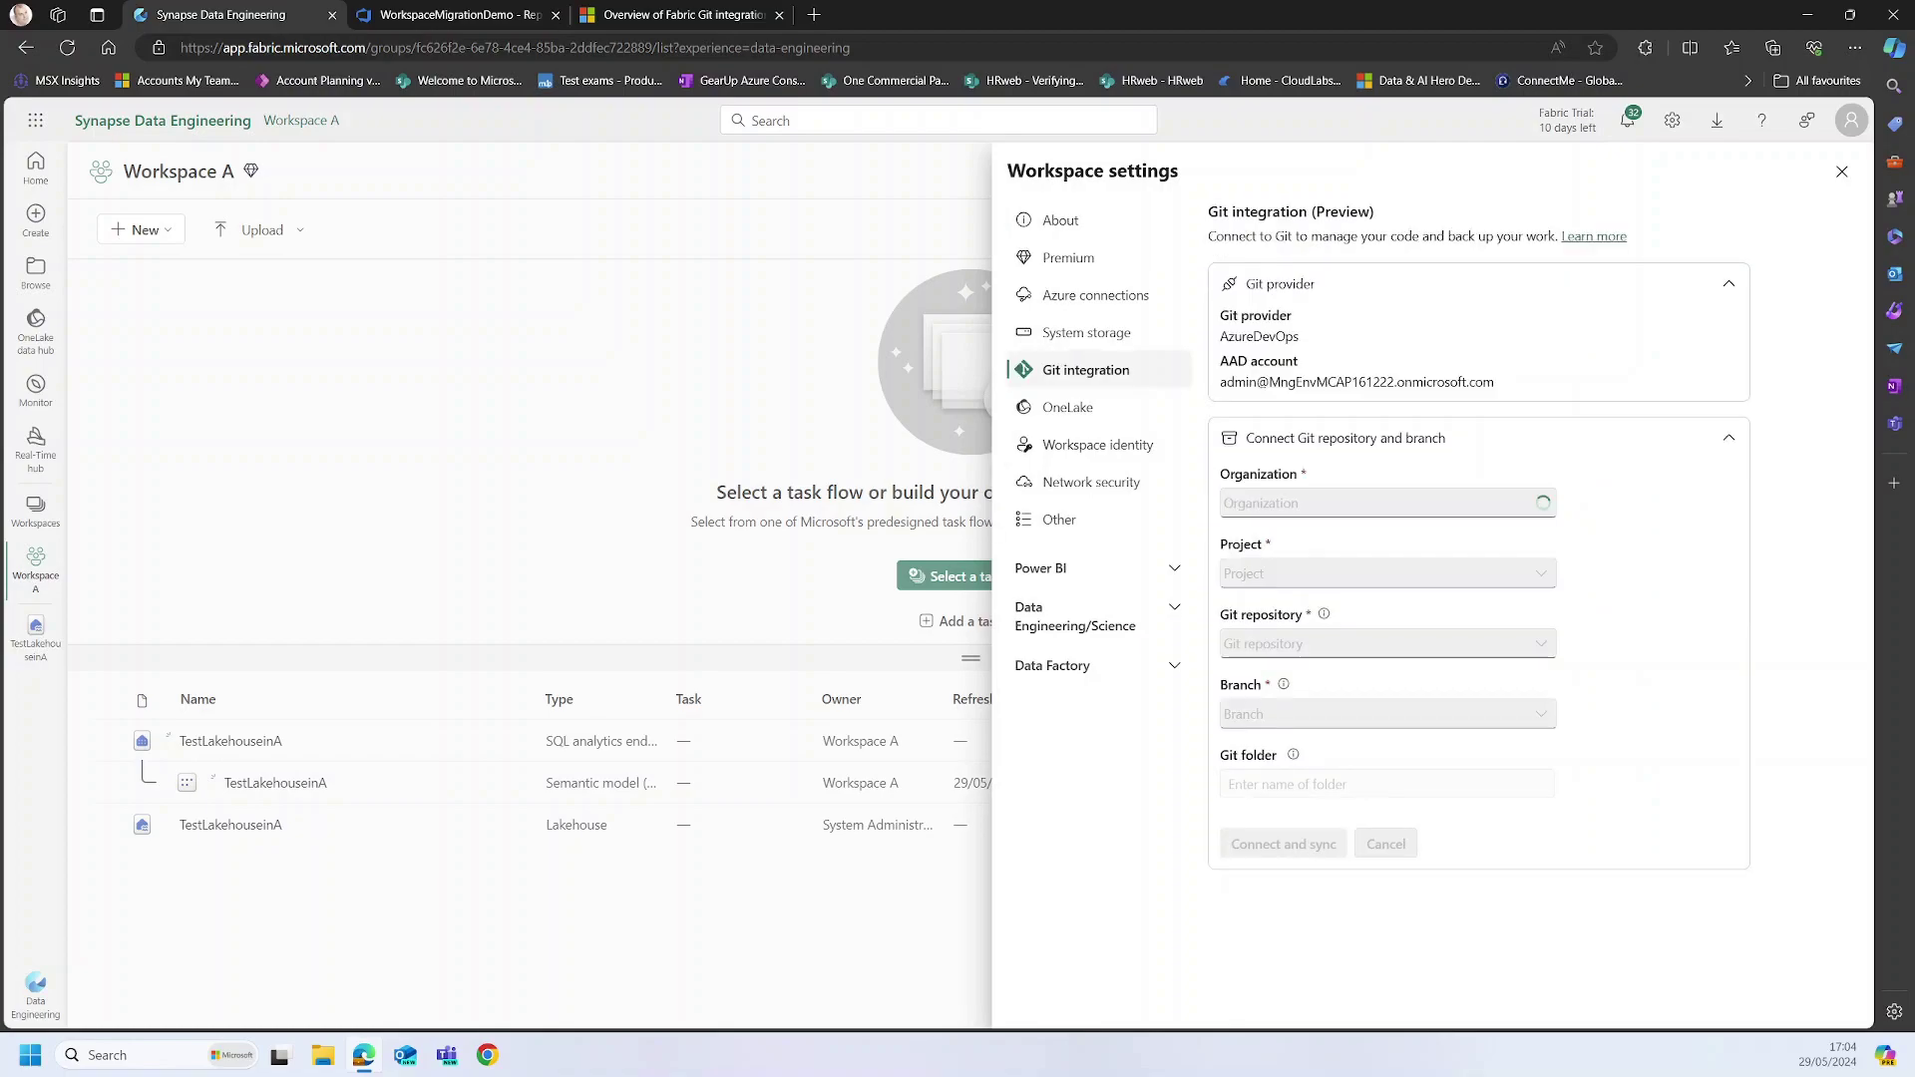
pyautogui.click(1327, 504)
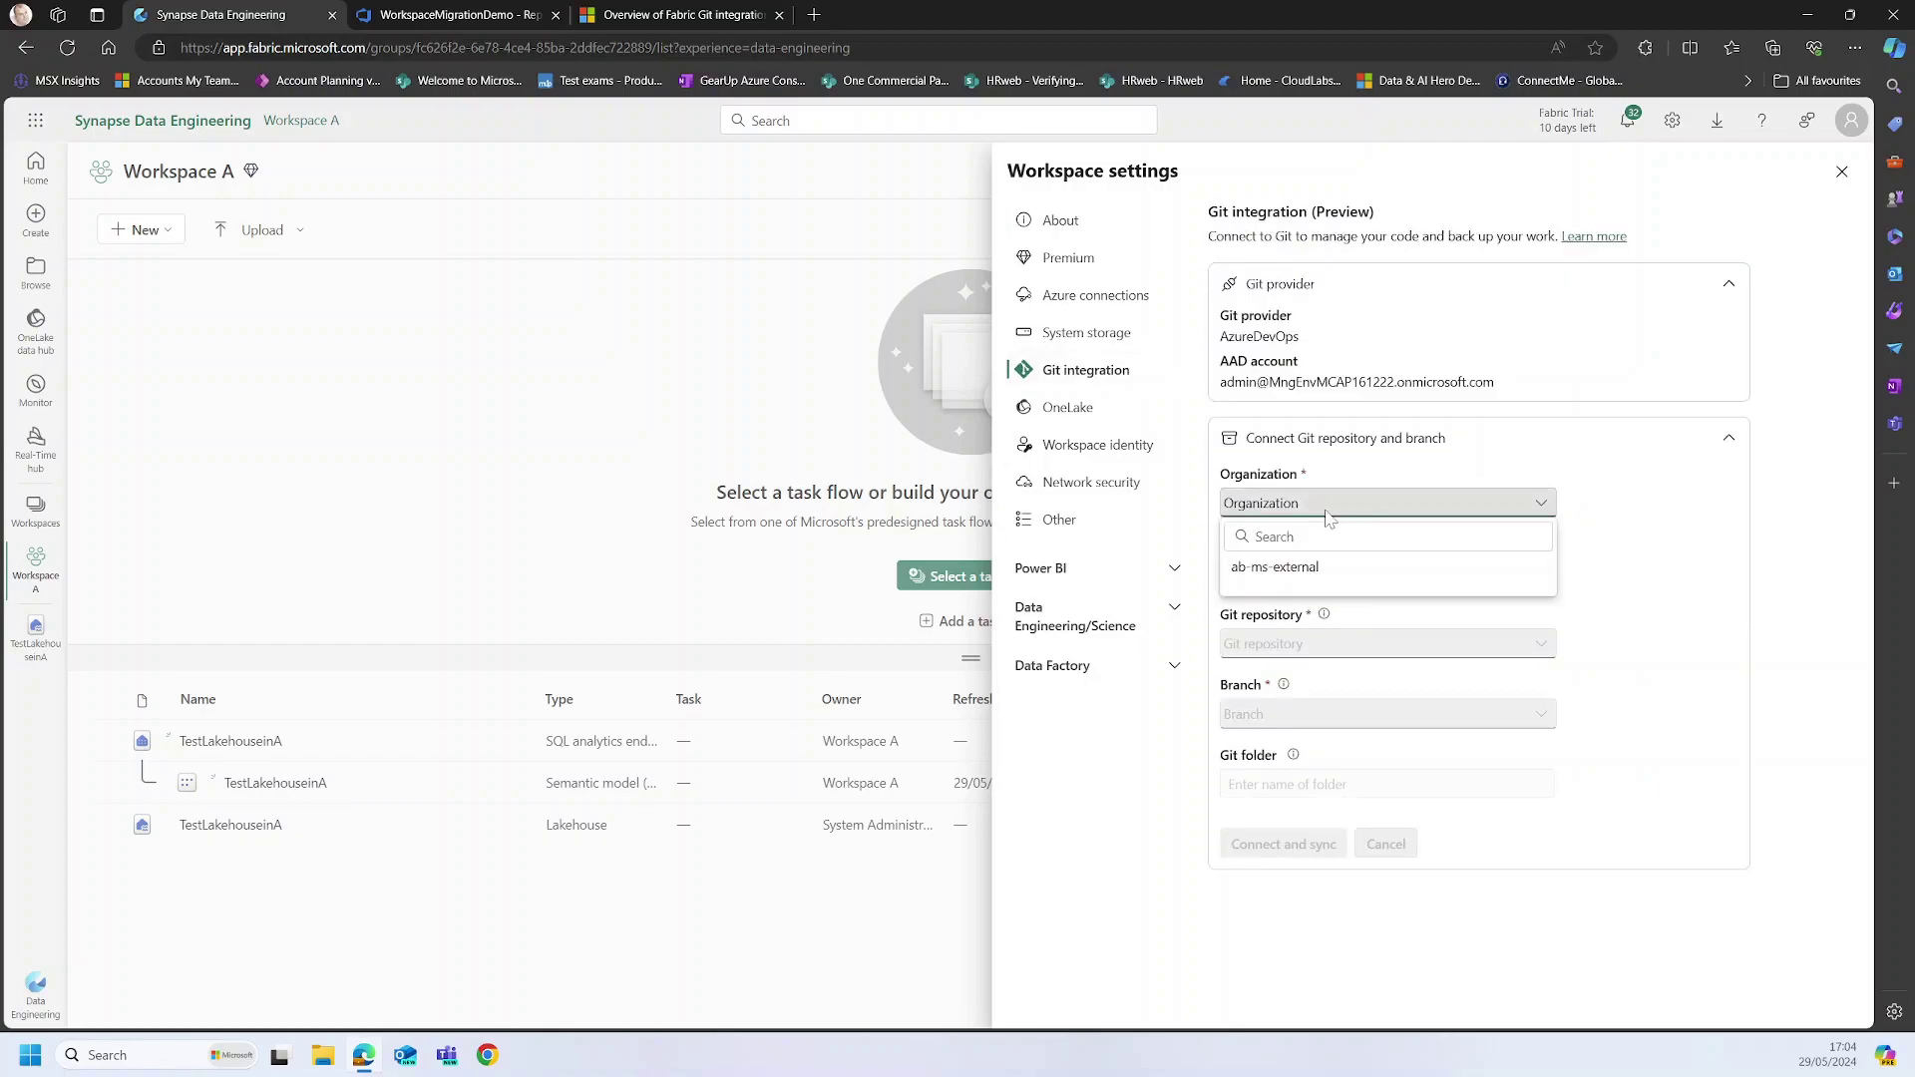
pyautogui.click(1297, 567)
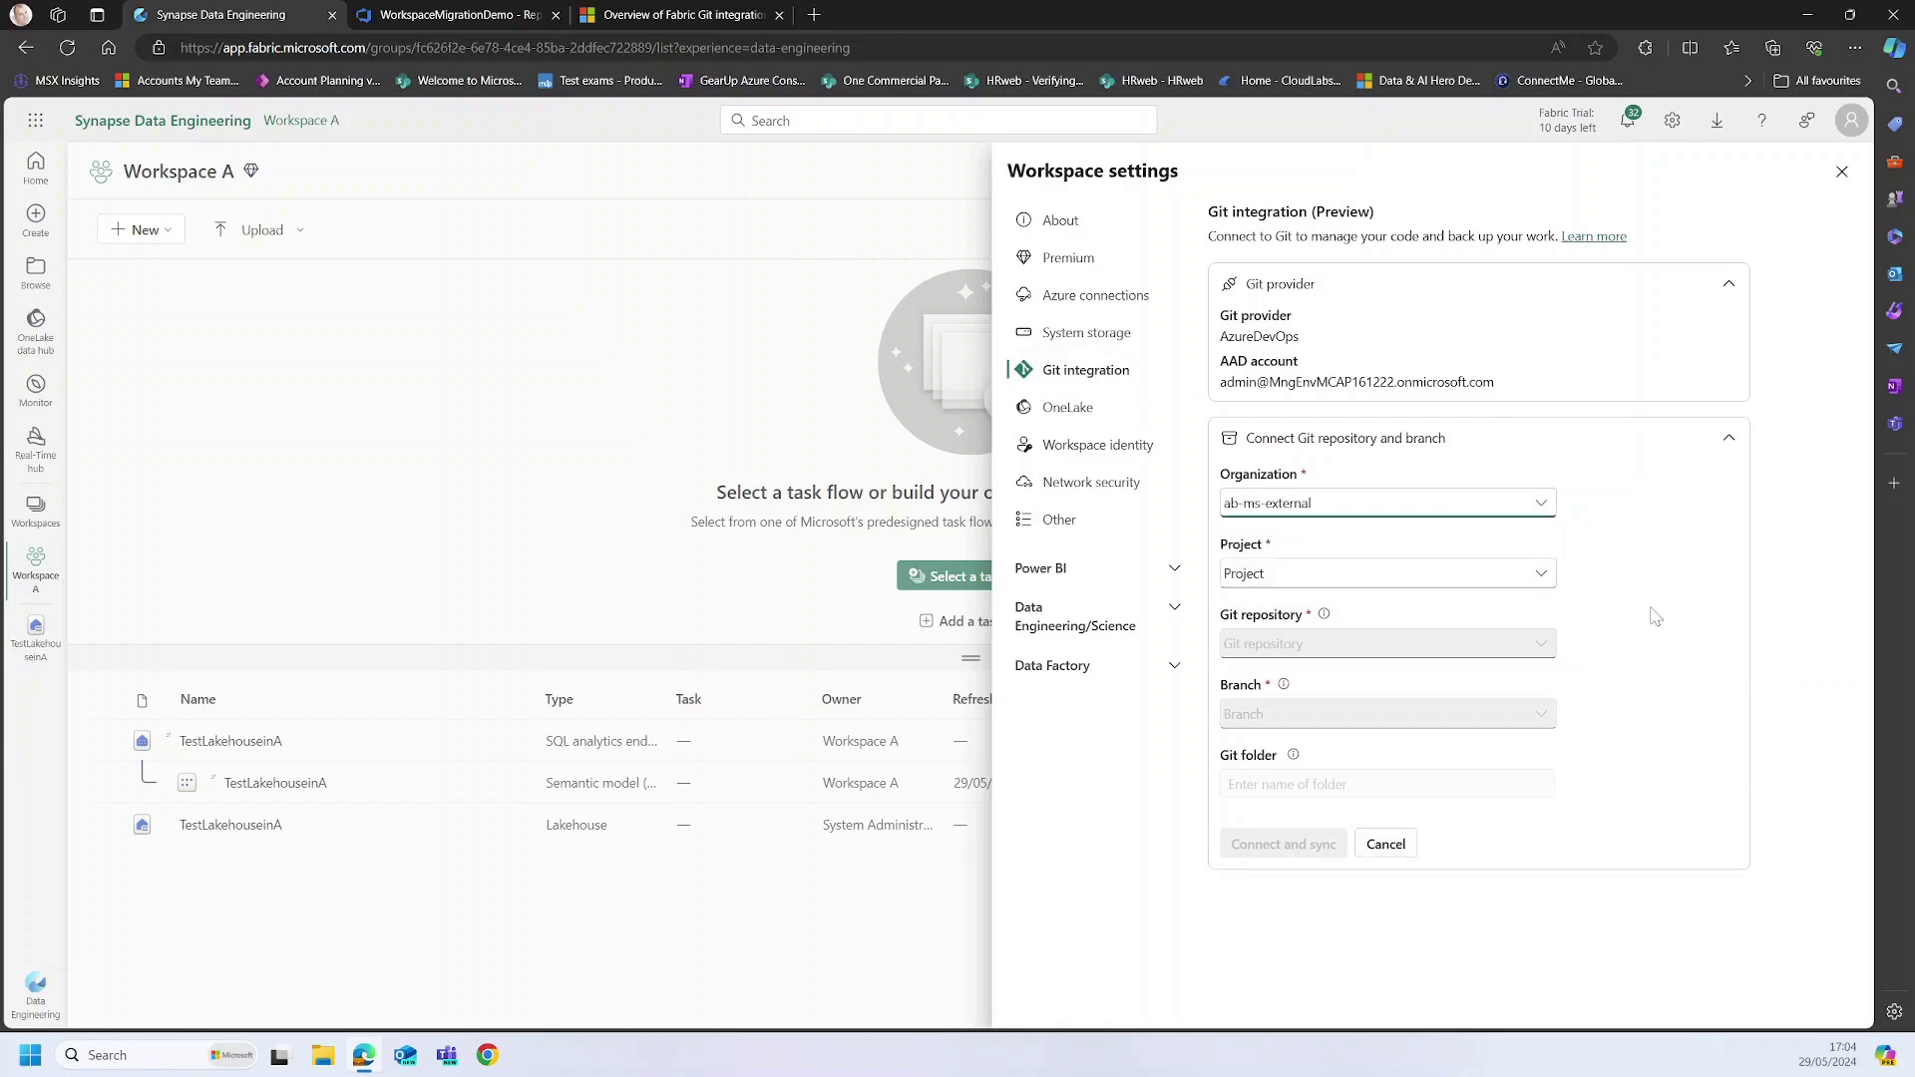
pyautogui.click(1376, 574)
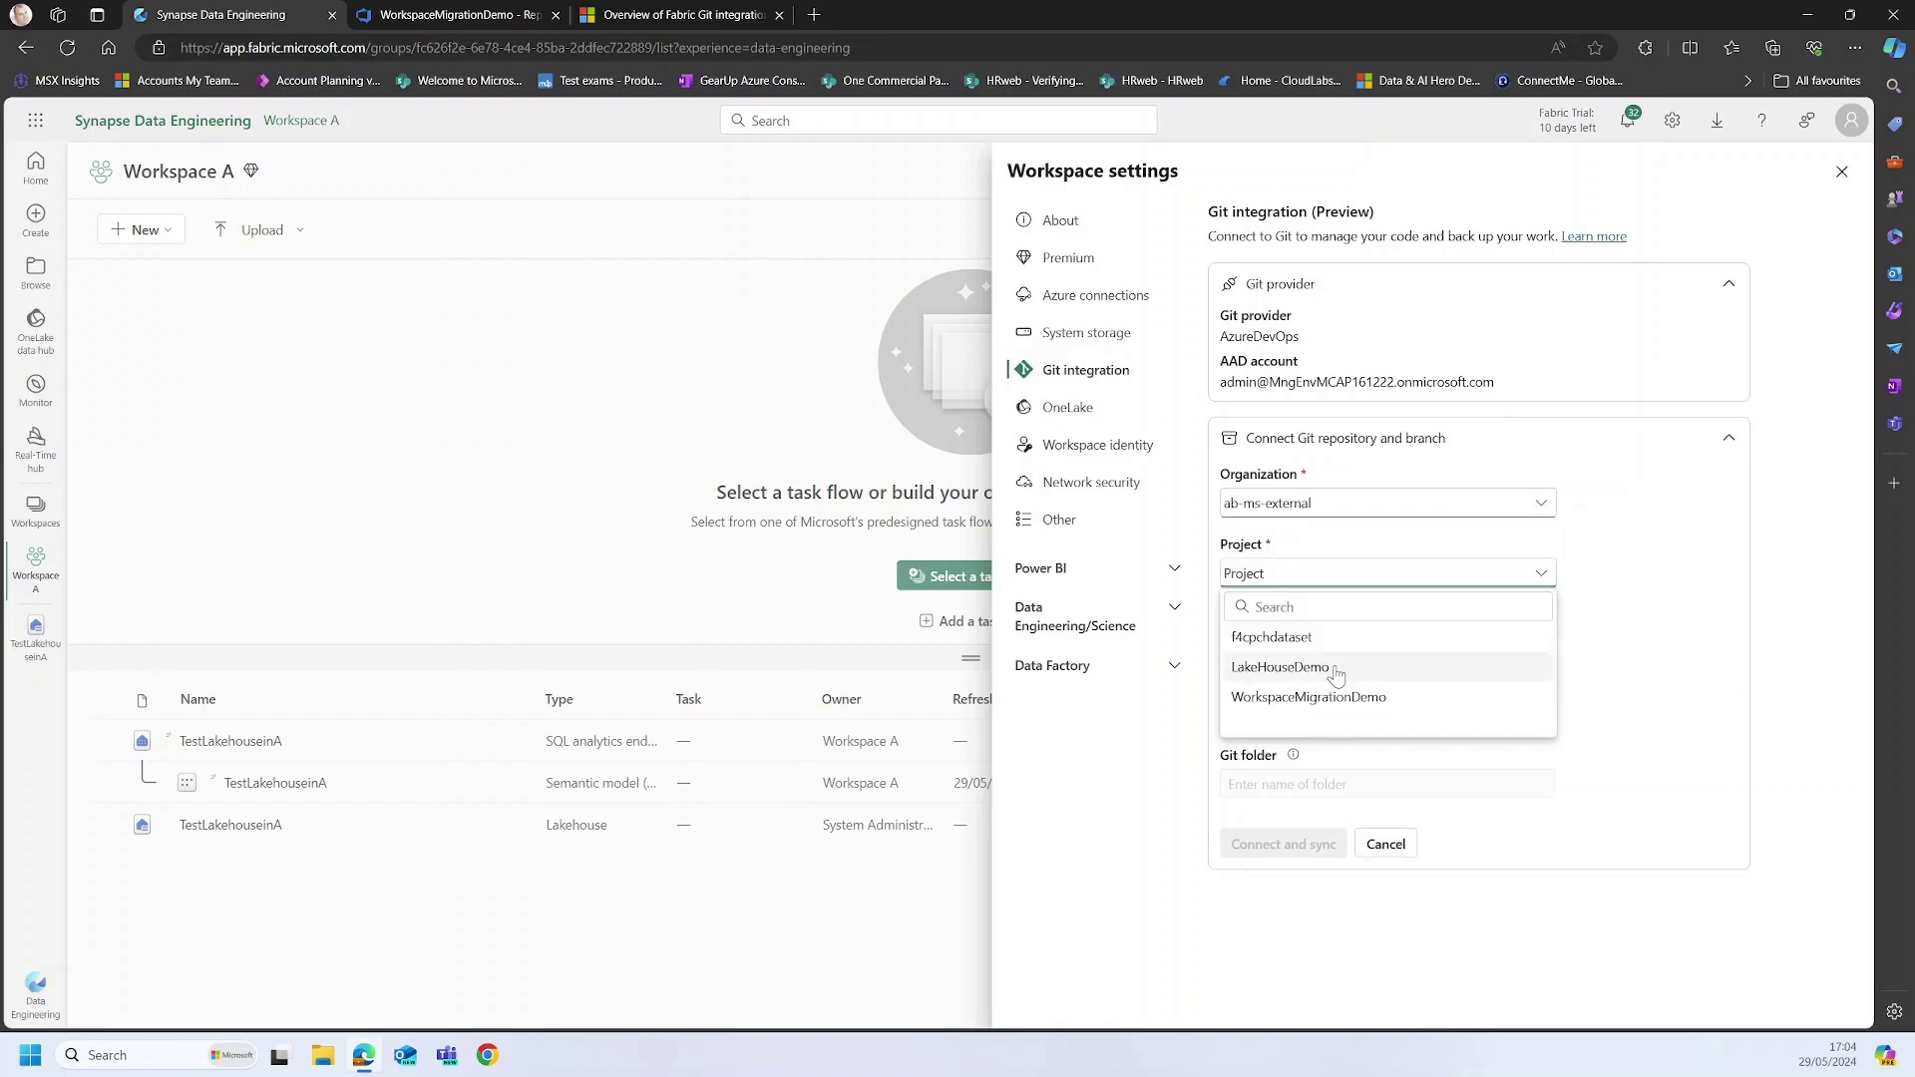
pyautogui.click(1331, 699)
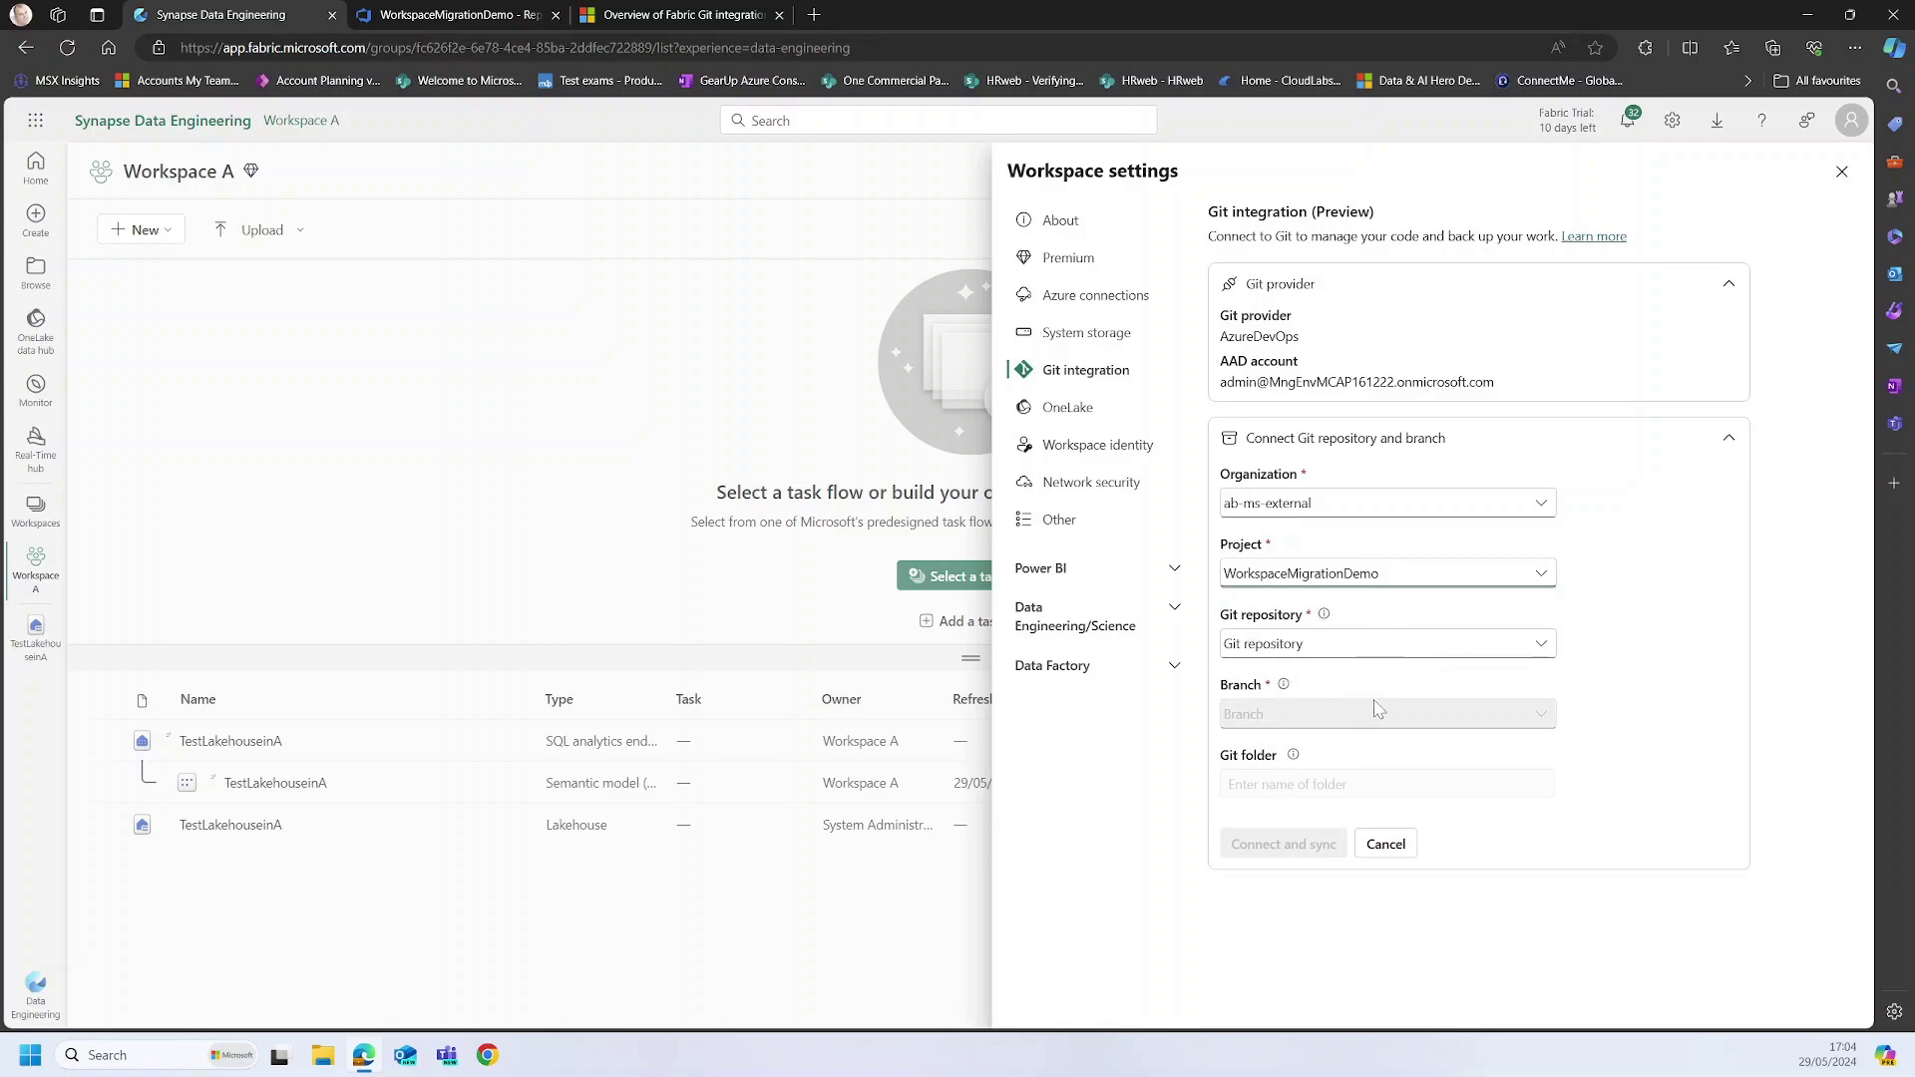
# Step: Select repository WorkspaceMigrationDemo, branch main, and enter /WorkspaceA as the Git folder
pyautogui.click(1353, 649)
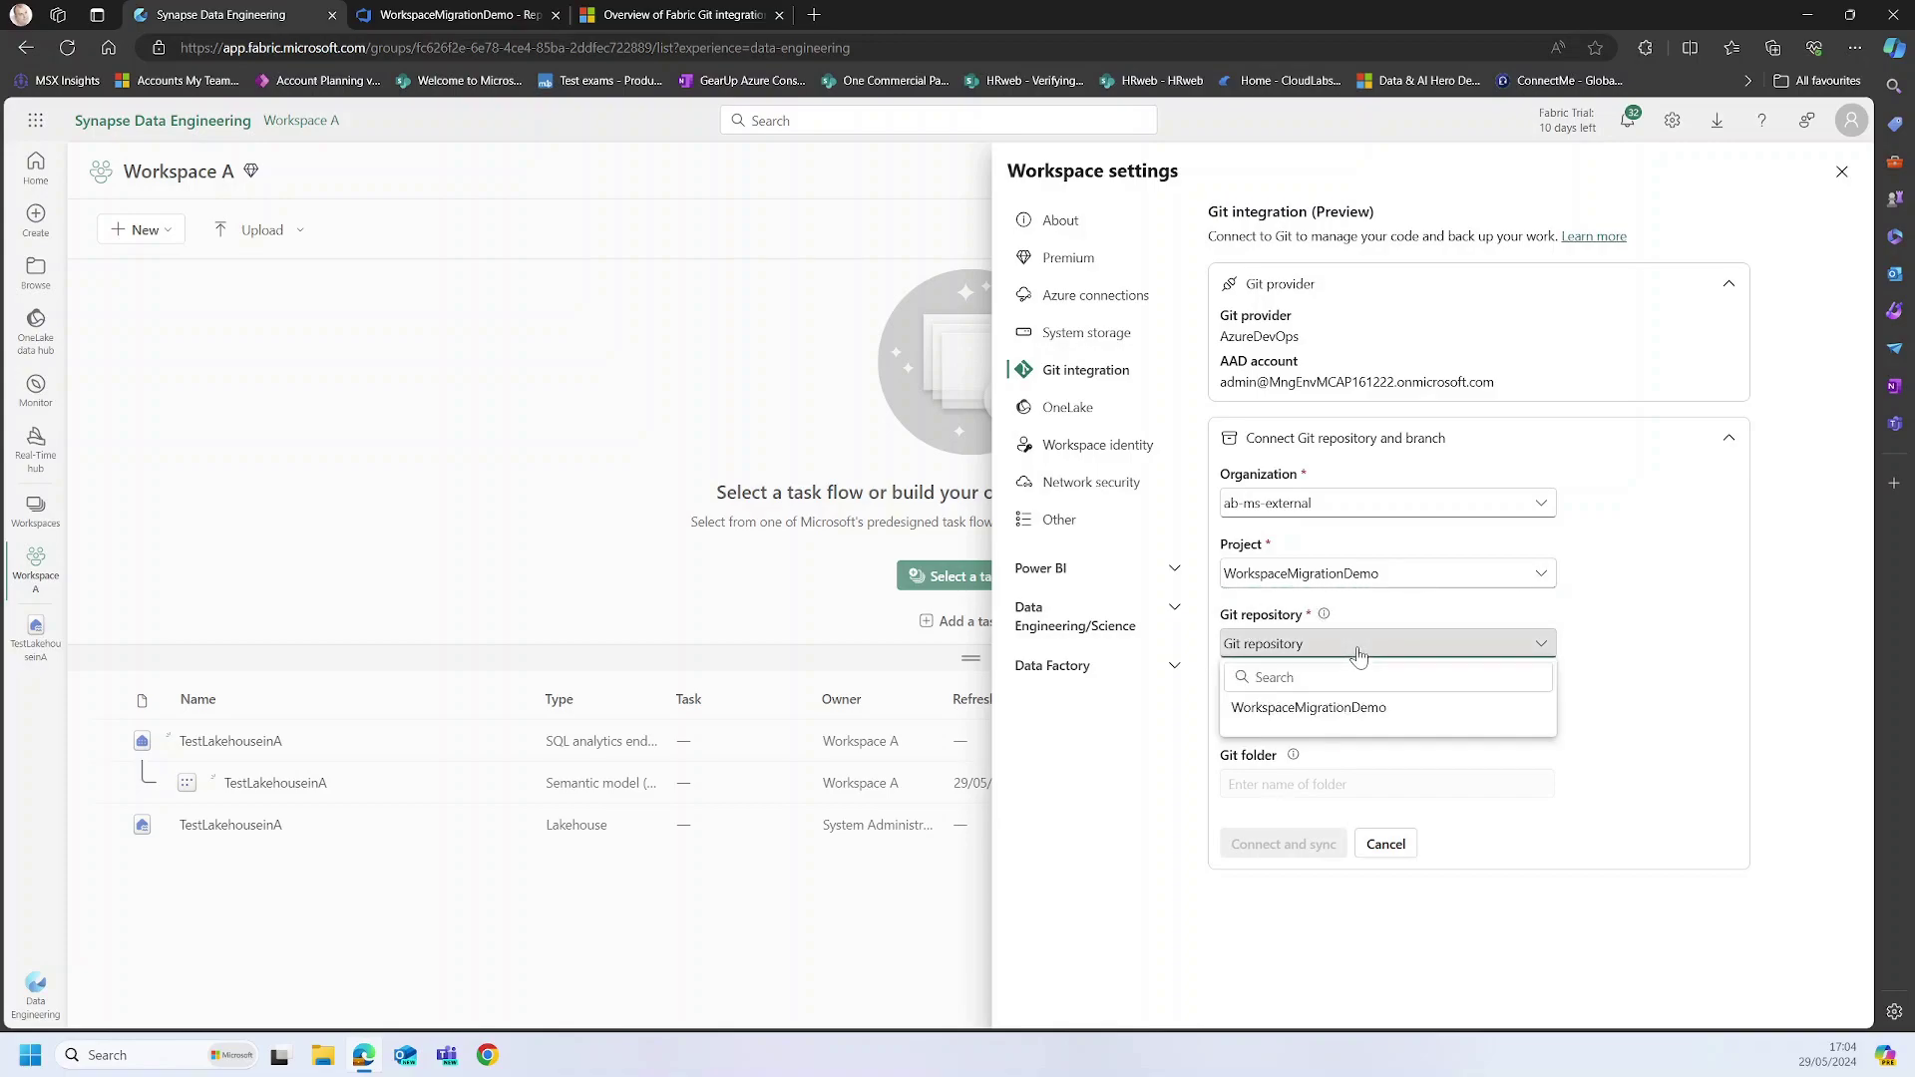
pyautogui.click(1268, 709)
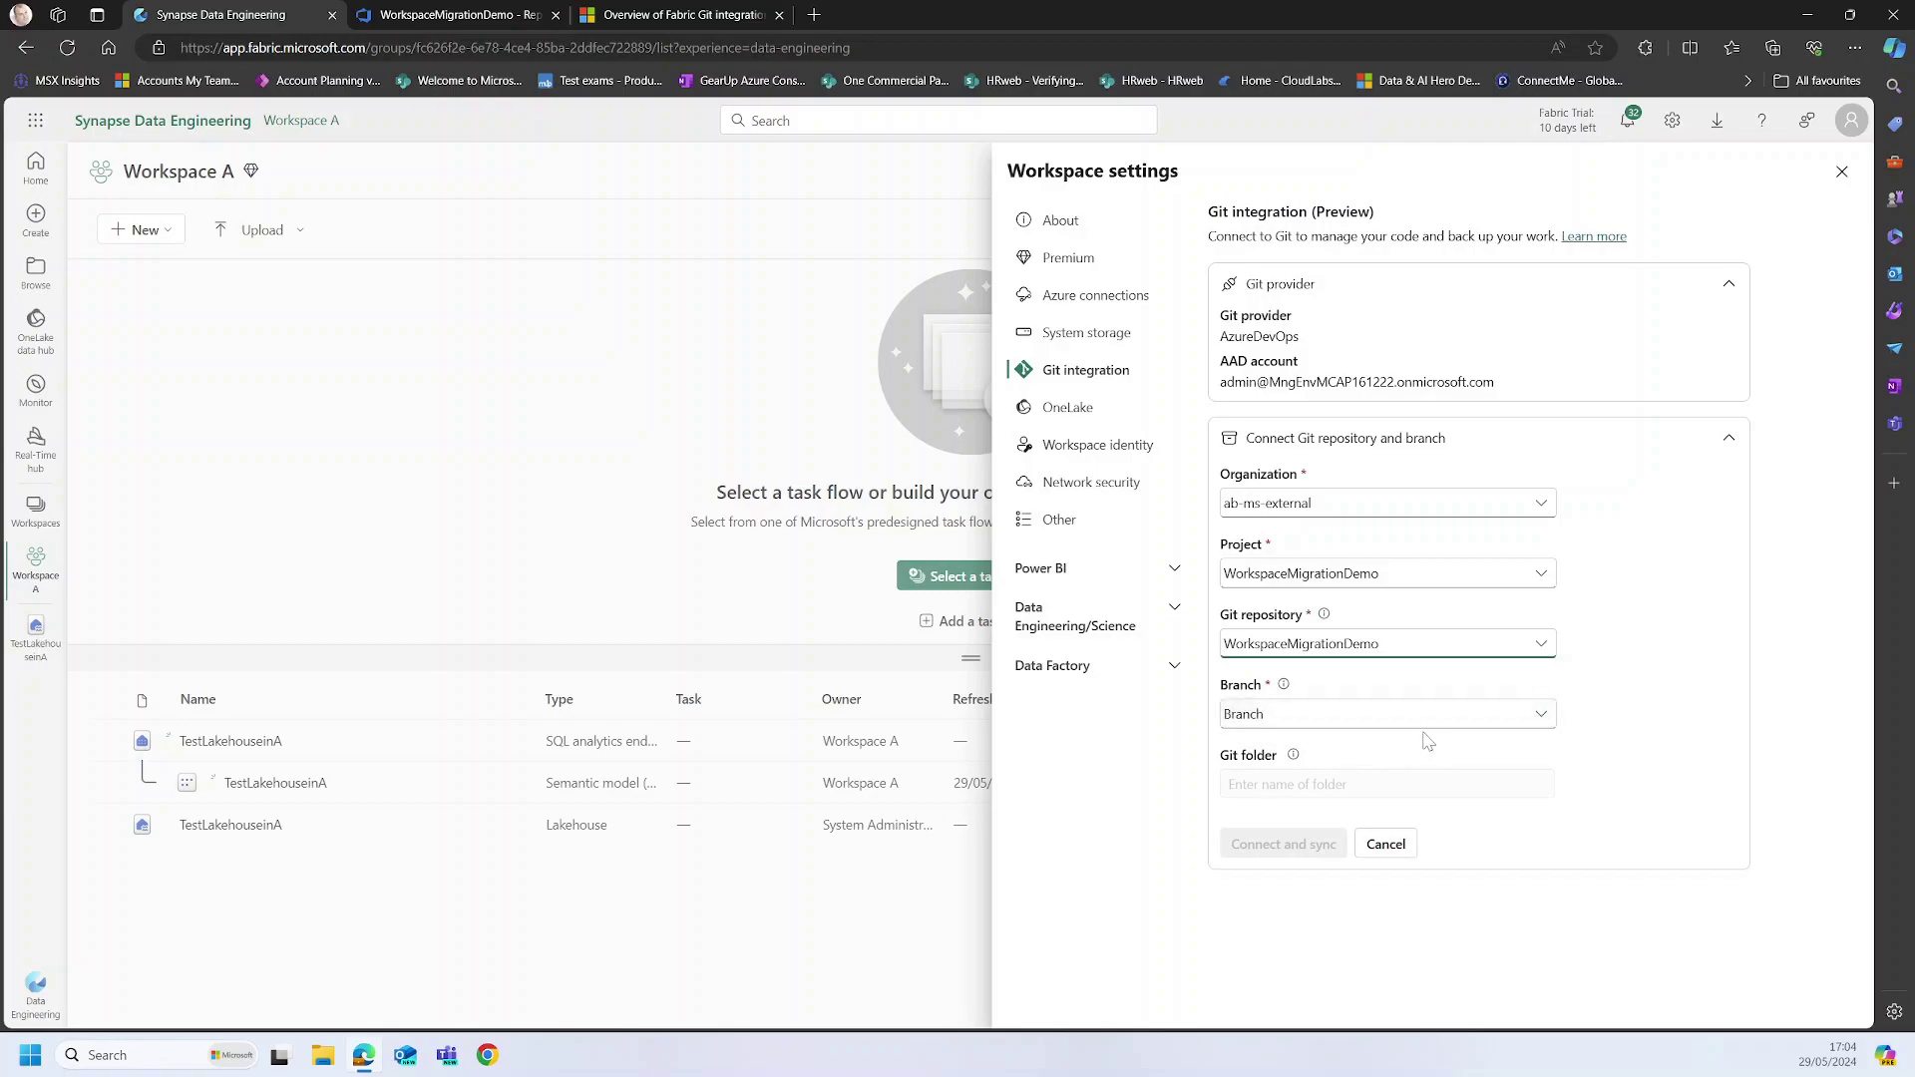
pyautogui.click(1424, 720)
pyautogui.click(1286, 820)
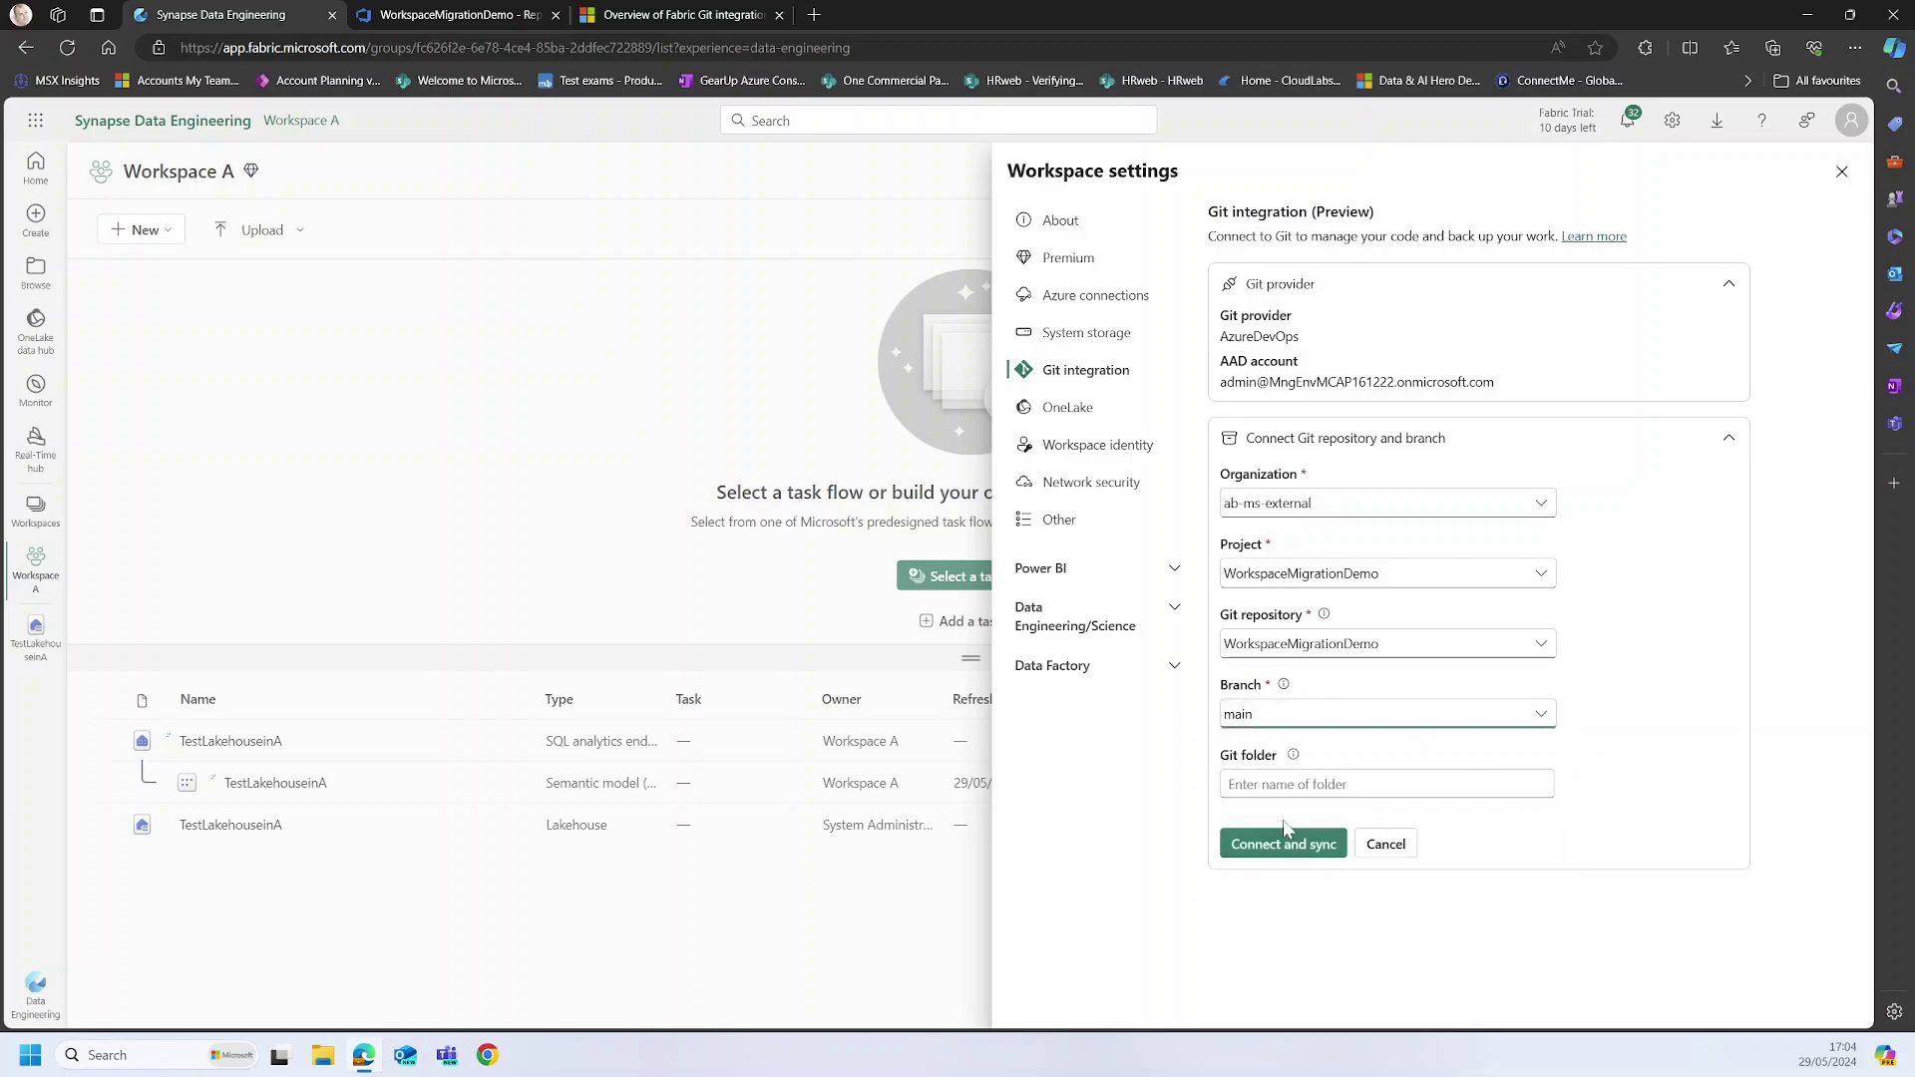
pyautogui.click(1387, 784)
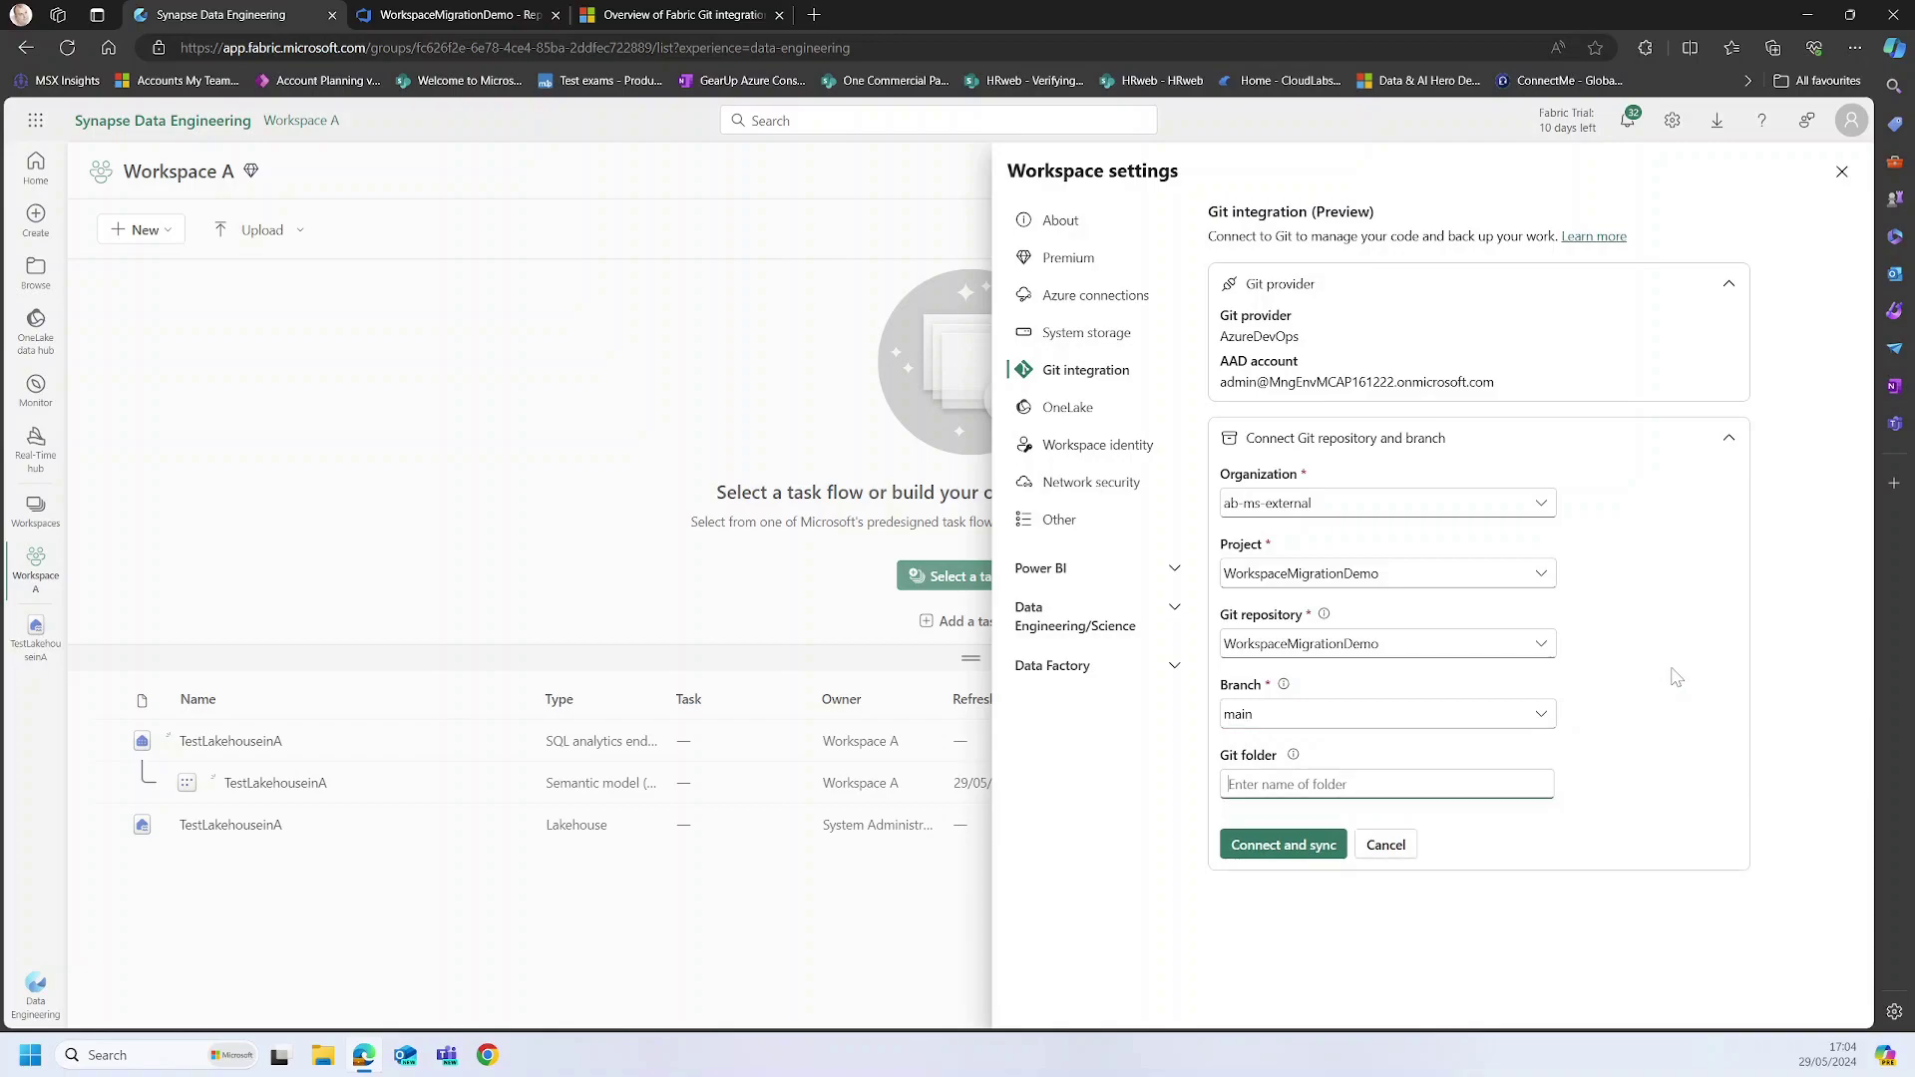
pyautogui.write('/')
pyautogui.write('rce')
pyautogui.write('artefac')
pyautogui.press('BackSpace')
pyautogui.press('BackSpace')
pyautogui.press('BackSpace')
pyautogui.press('BackSpace')
pyautogui.press('BackSpace')
pyautogui.press('BackSpace')
pyautogui.press('BackSpace')
pyautogui.press('BackSpace')
pyautogui.write('Works')
# Step: Connect and sync Workspace A, creating the new WorkspaceA folder in the repository
pyautogui.click(1284, 846)
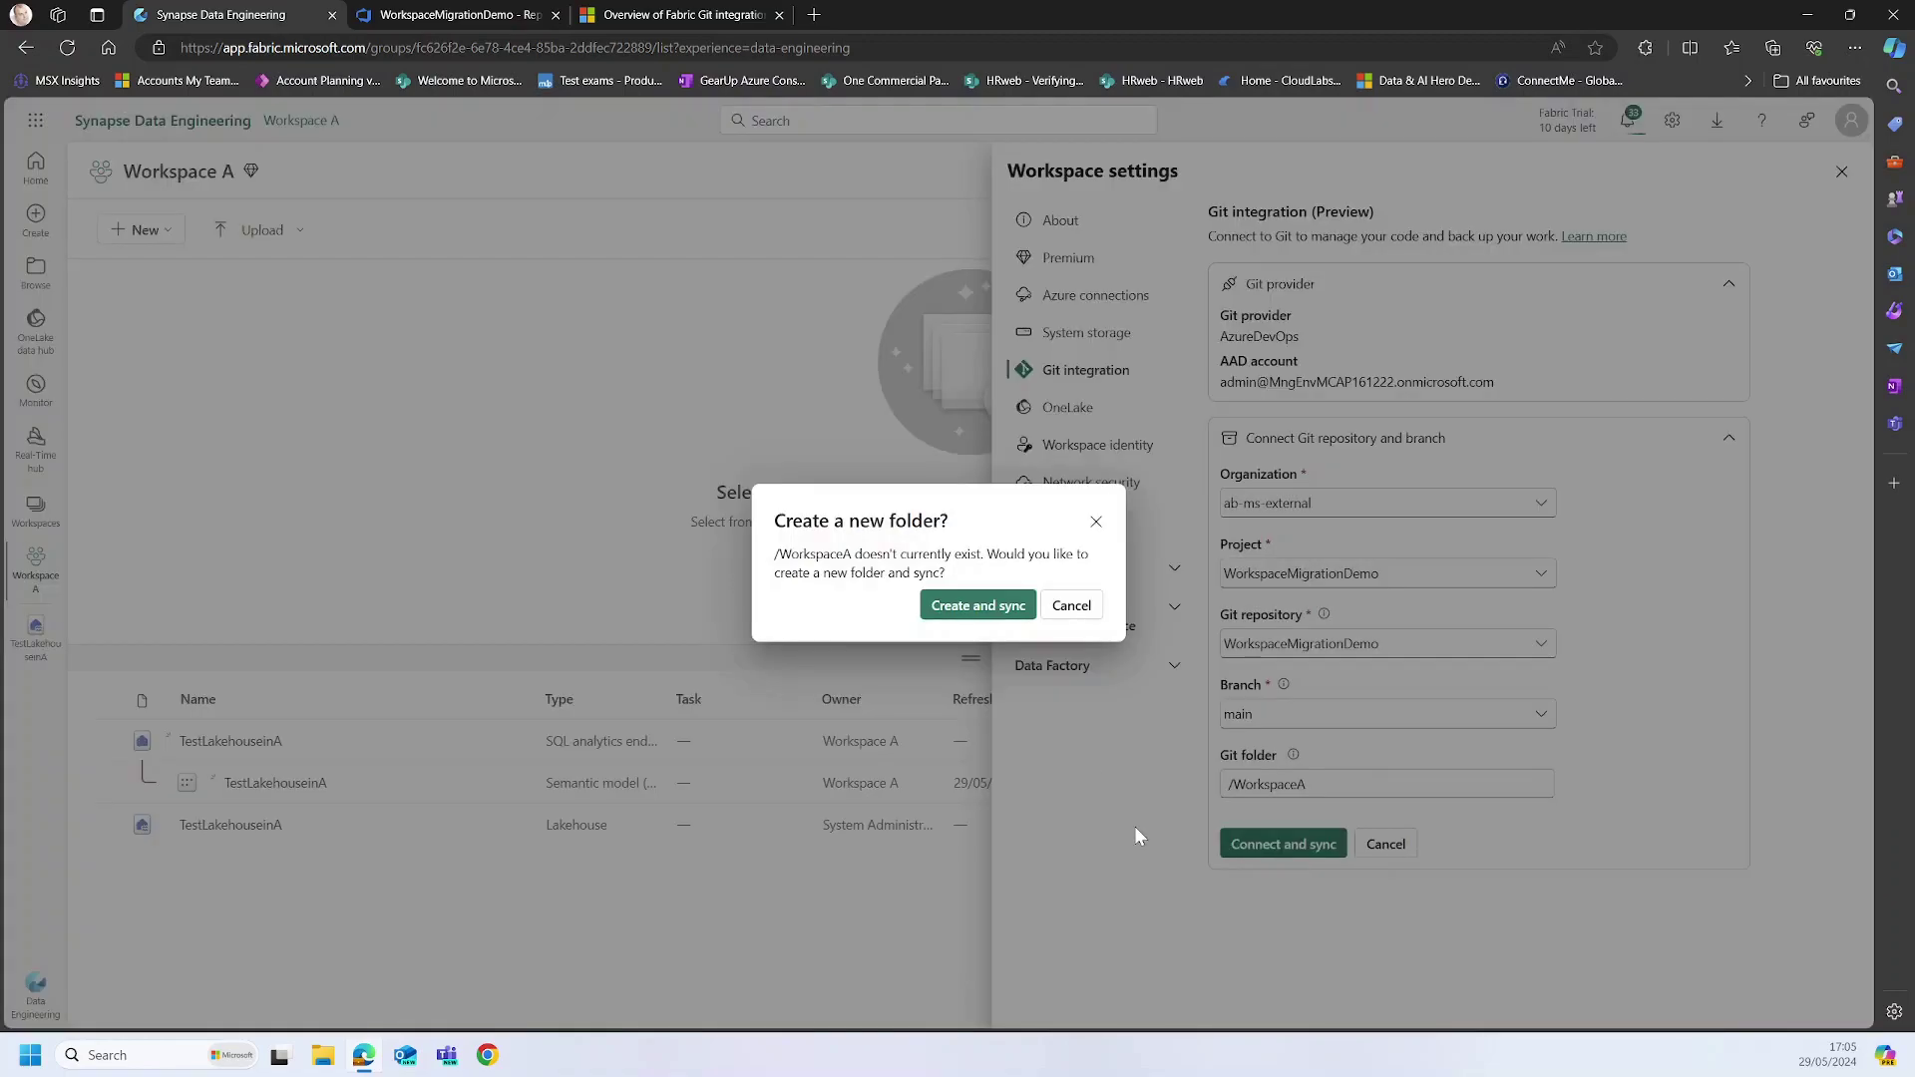
pyautogui.click(978, 606)
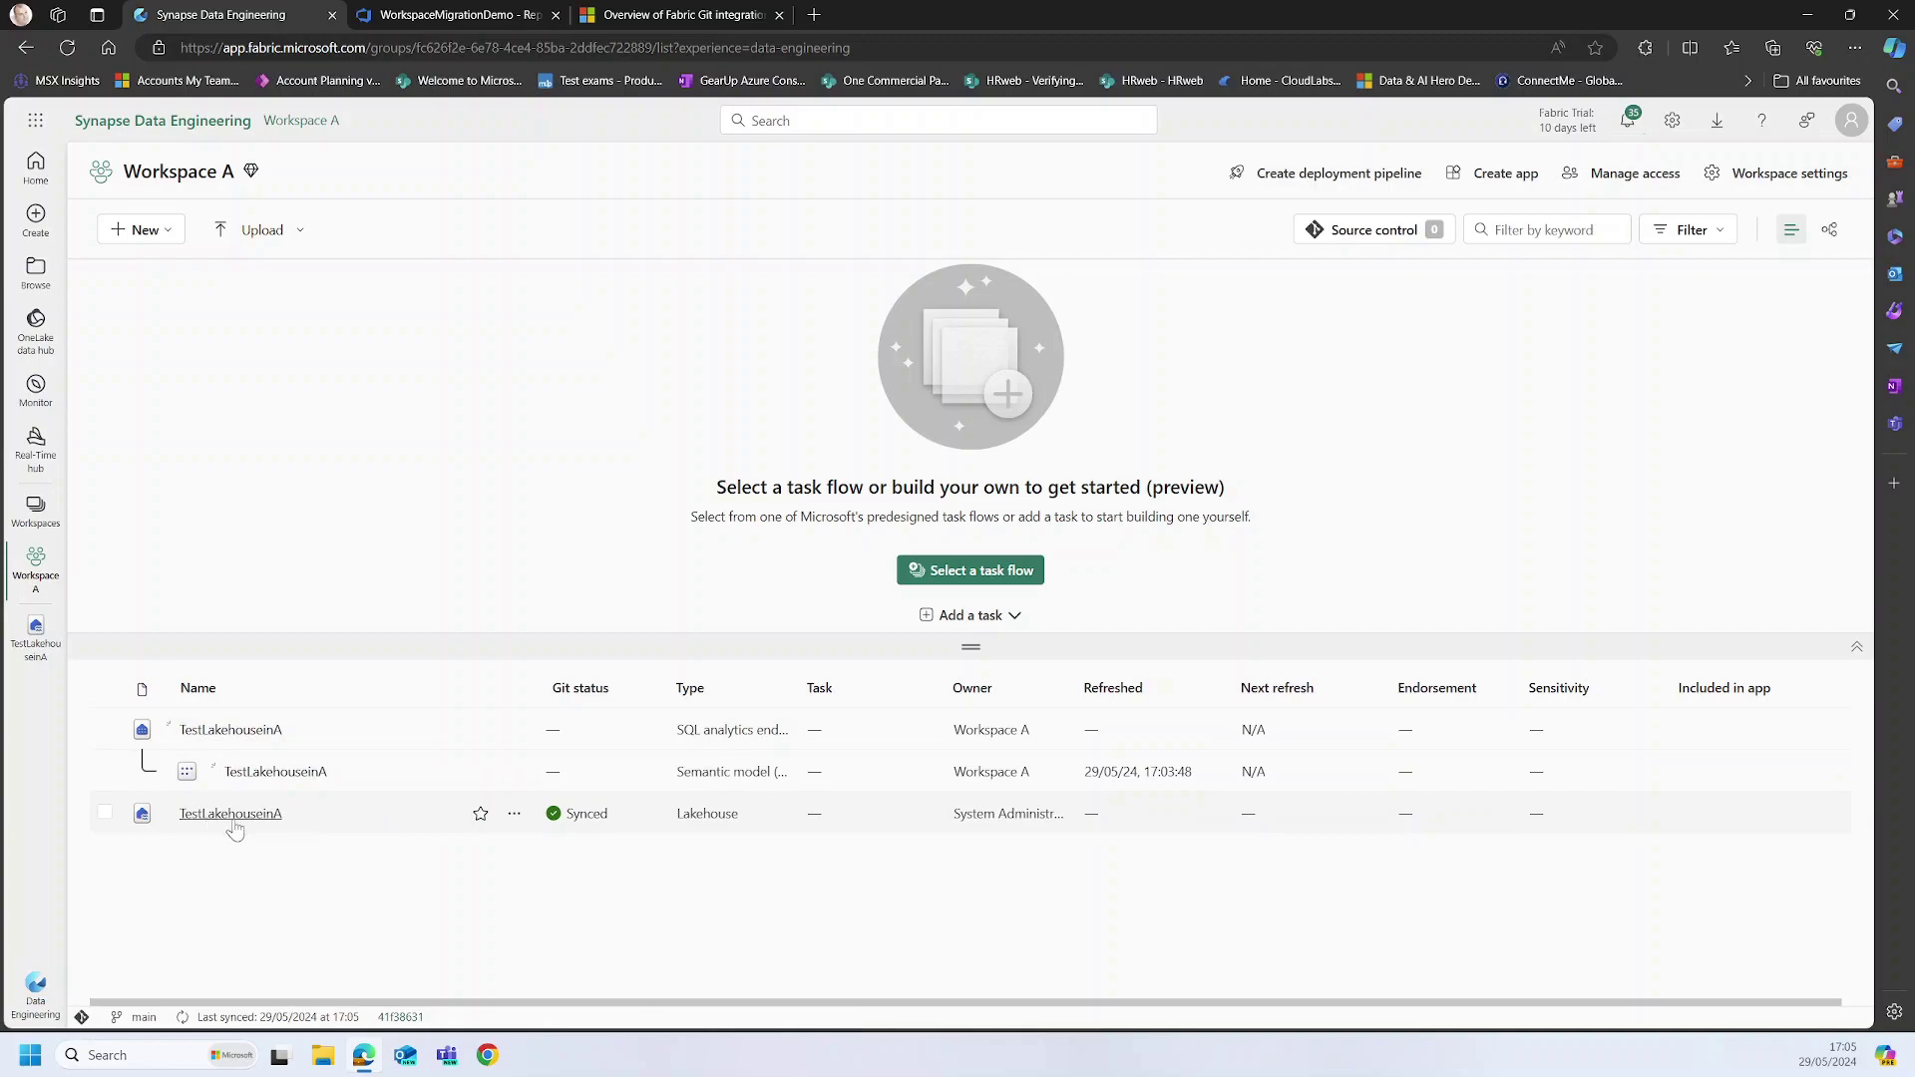
# Step: Reload the repository and inspect TestLakehouseinA.Lakehouse's metadata and .platform files under WorkspaceA
pyautogui.click(487, 16)
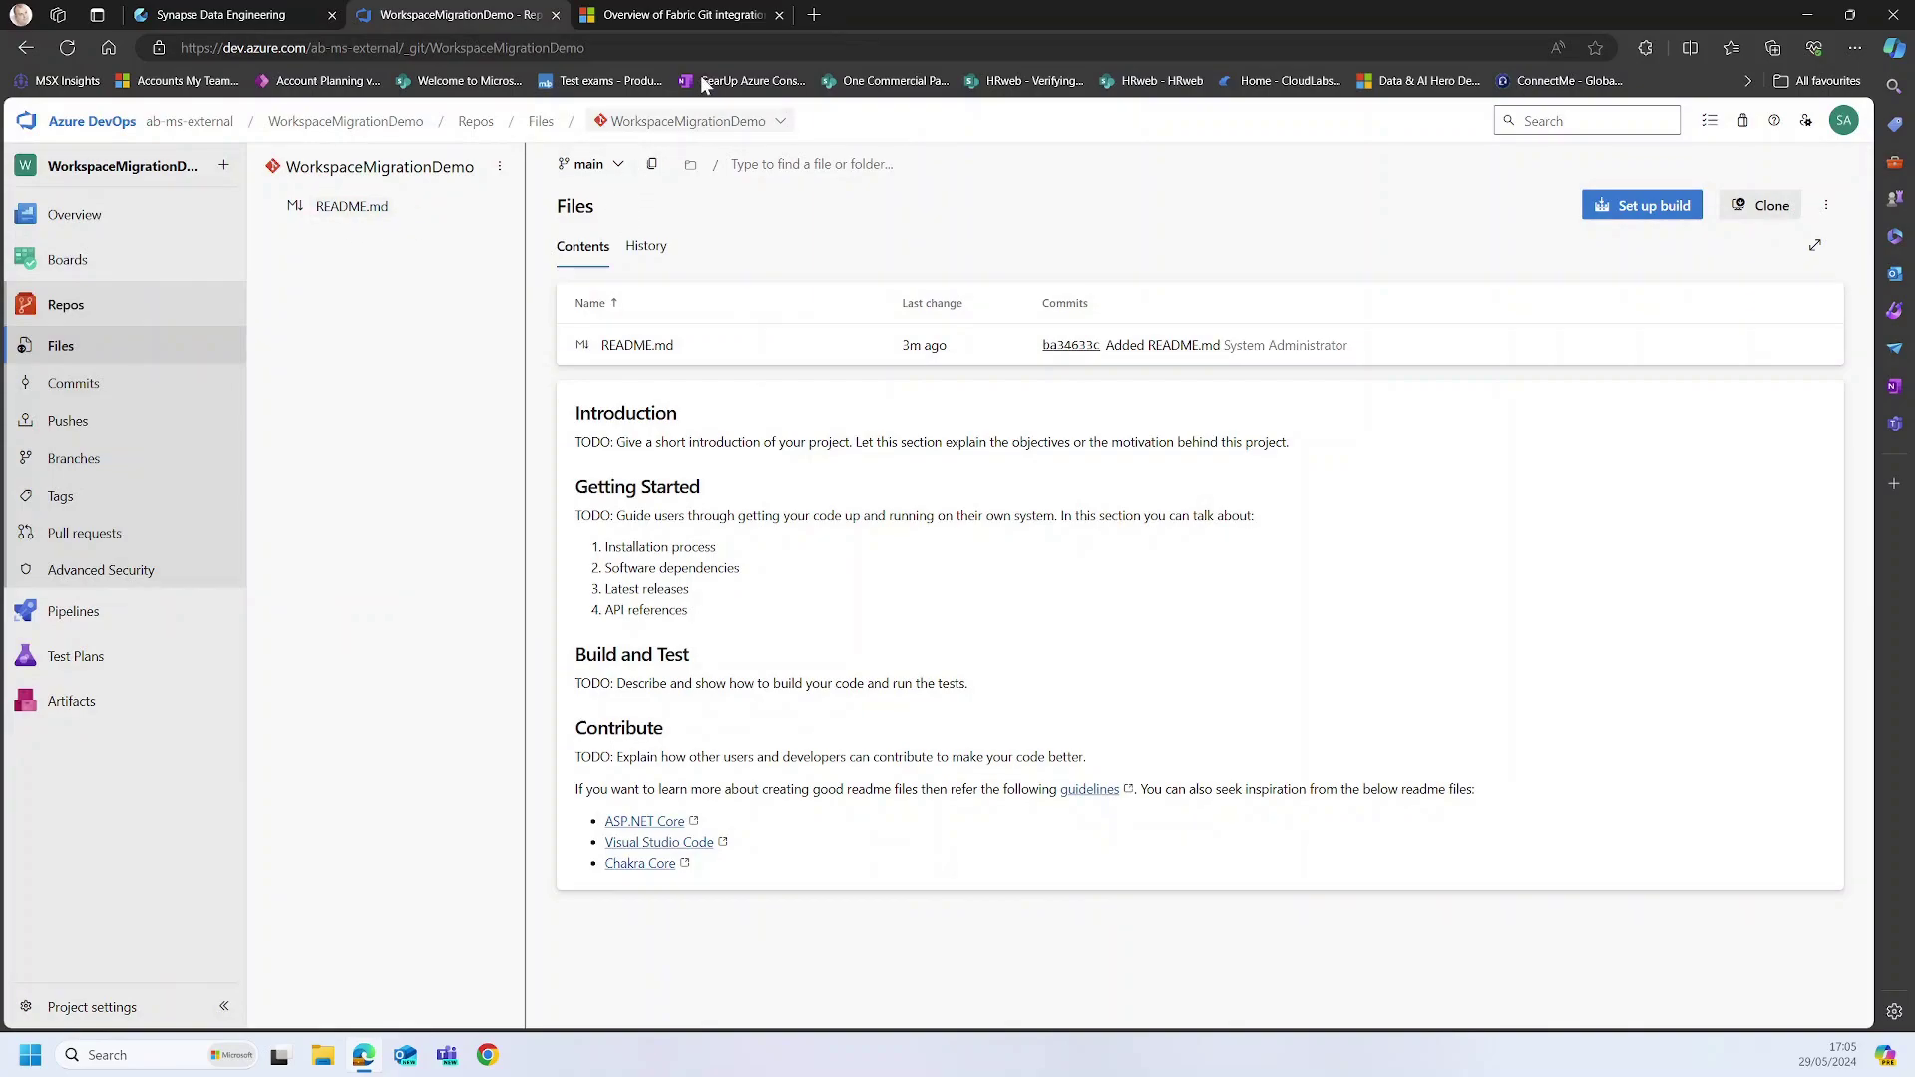
pyautogui.click(698, 47)
pyautogui.press('Return')
pyautogui.click(300, 211)
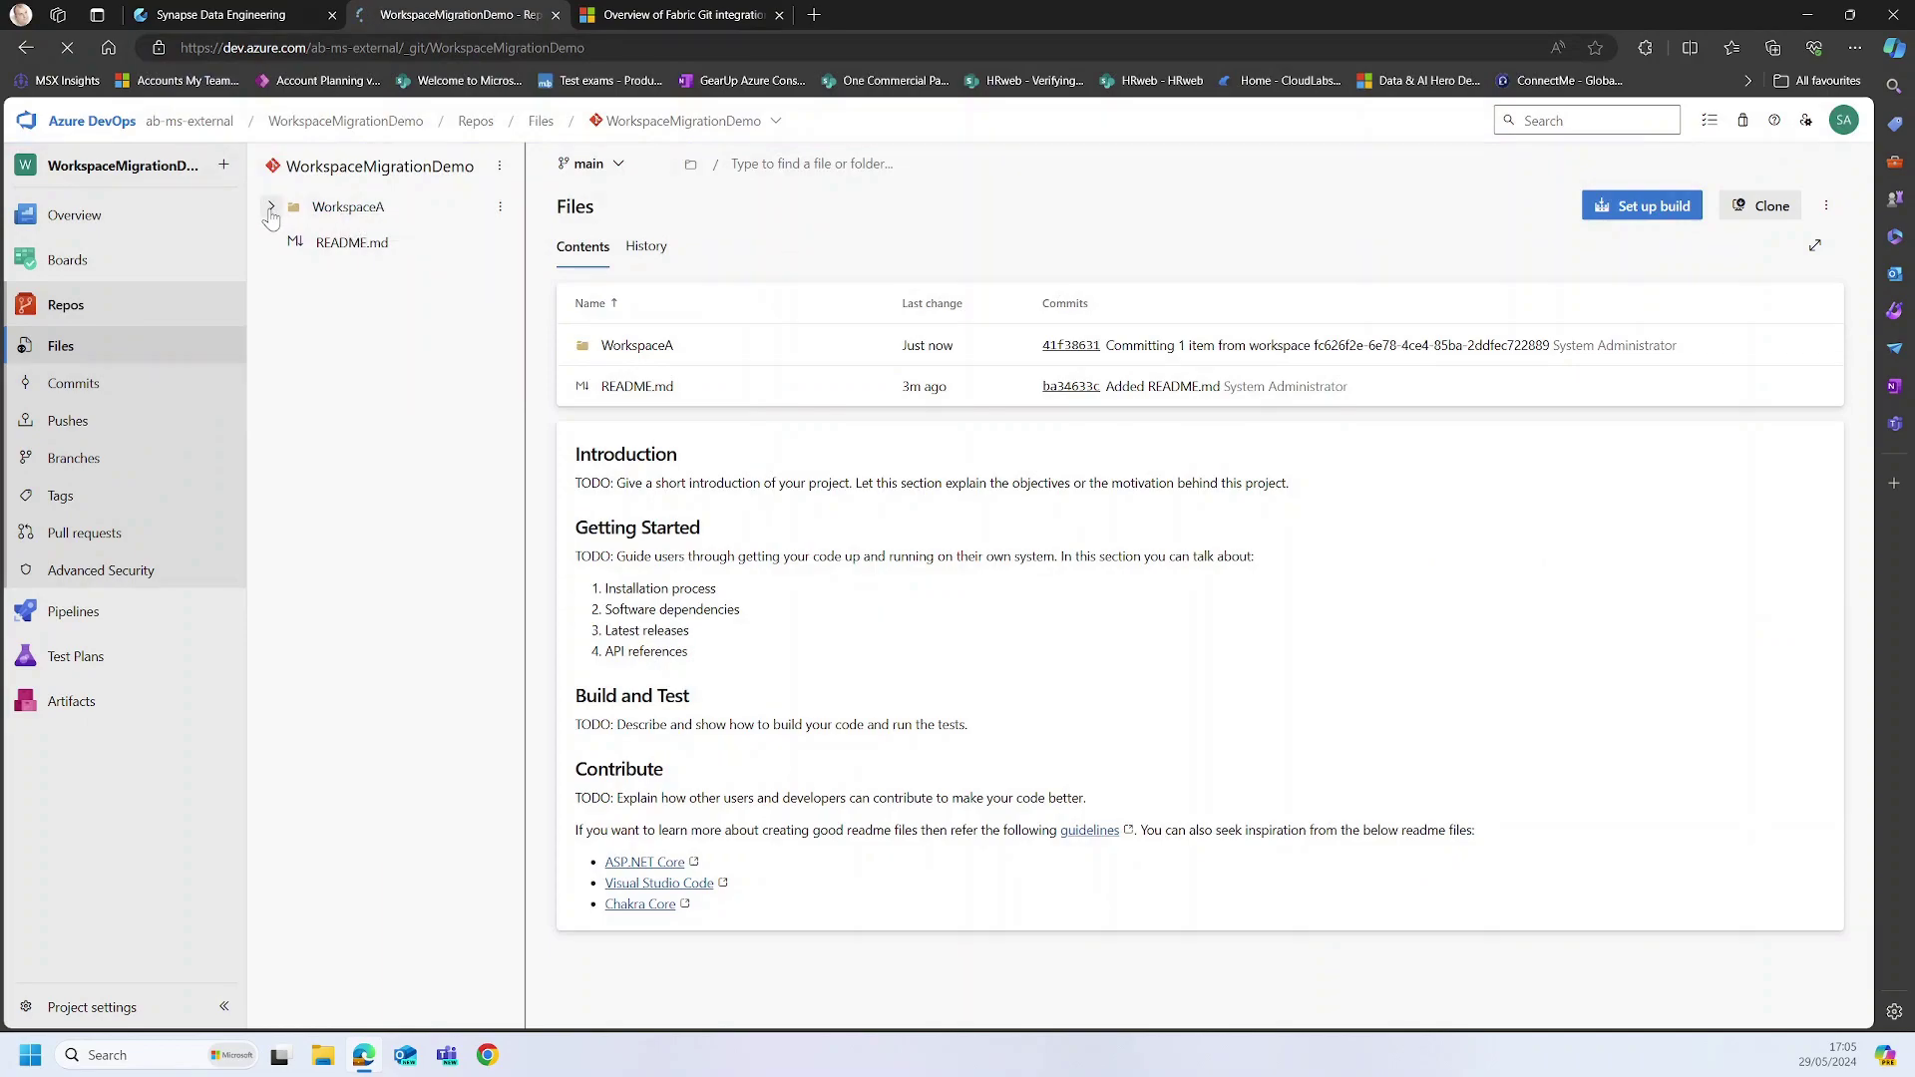
pyautogui.click(296, 244)
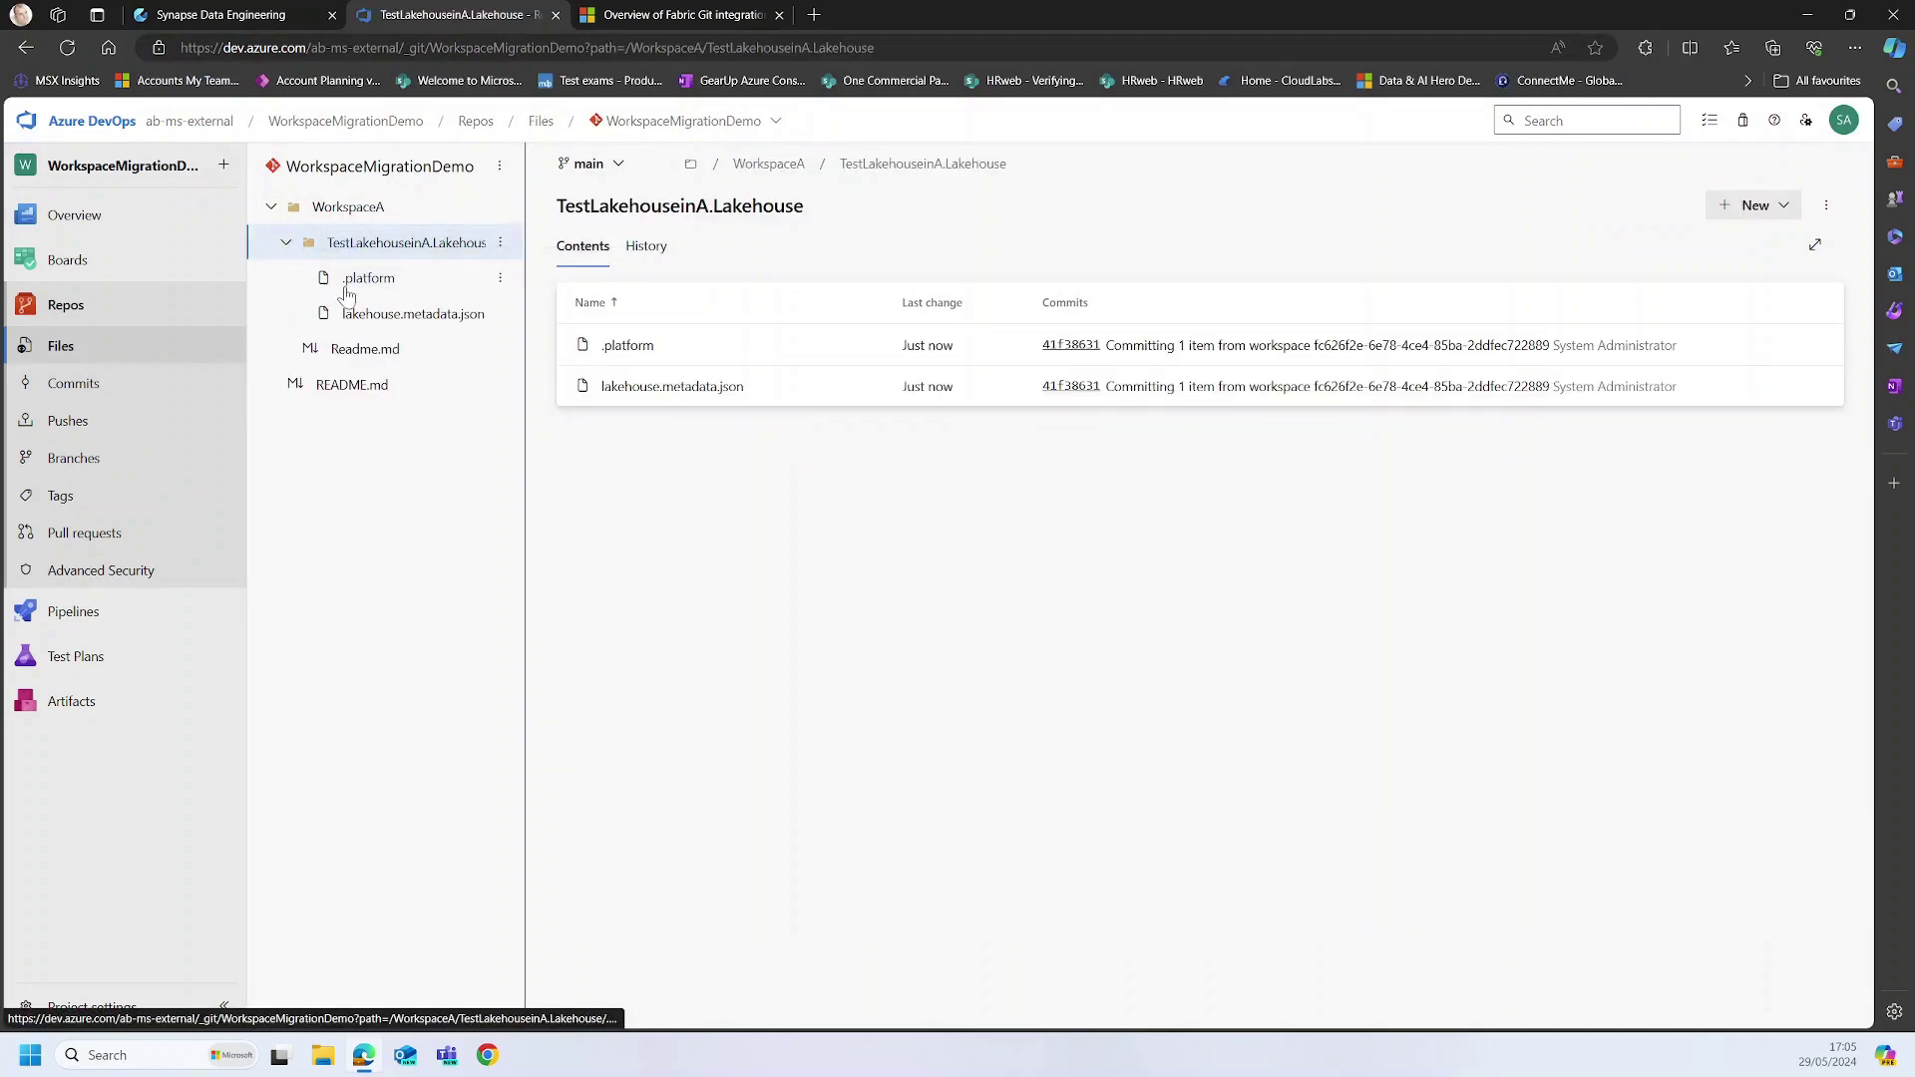
pyautogui.click(407, 317)
pyautogui.click(361, 285)
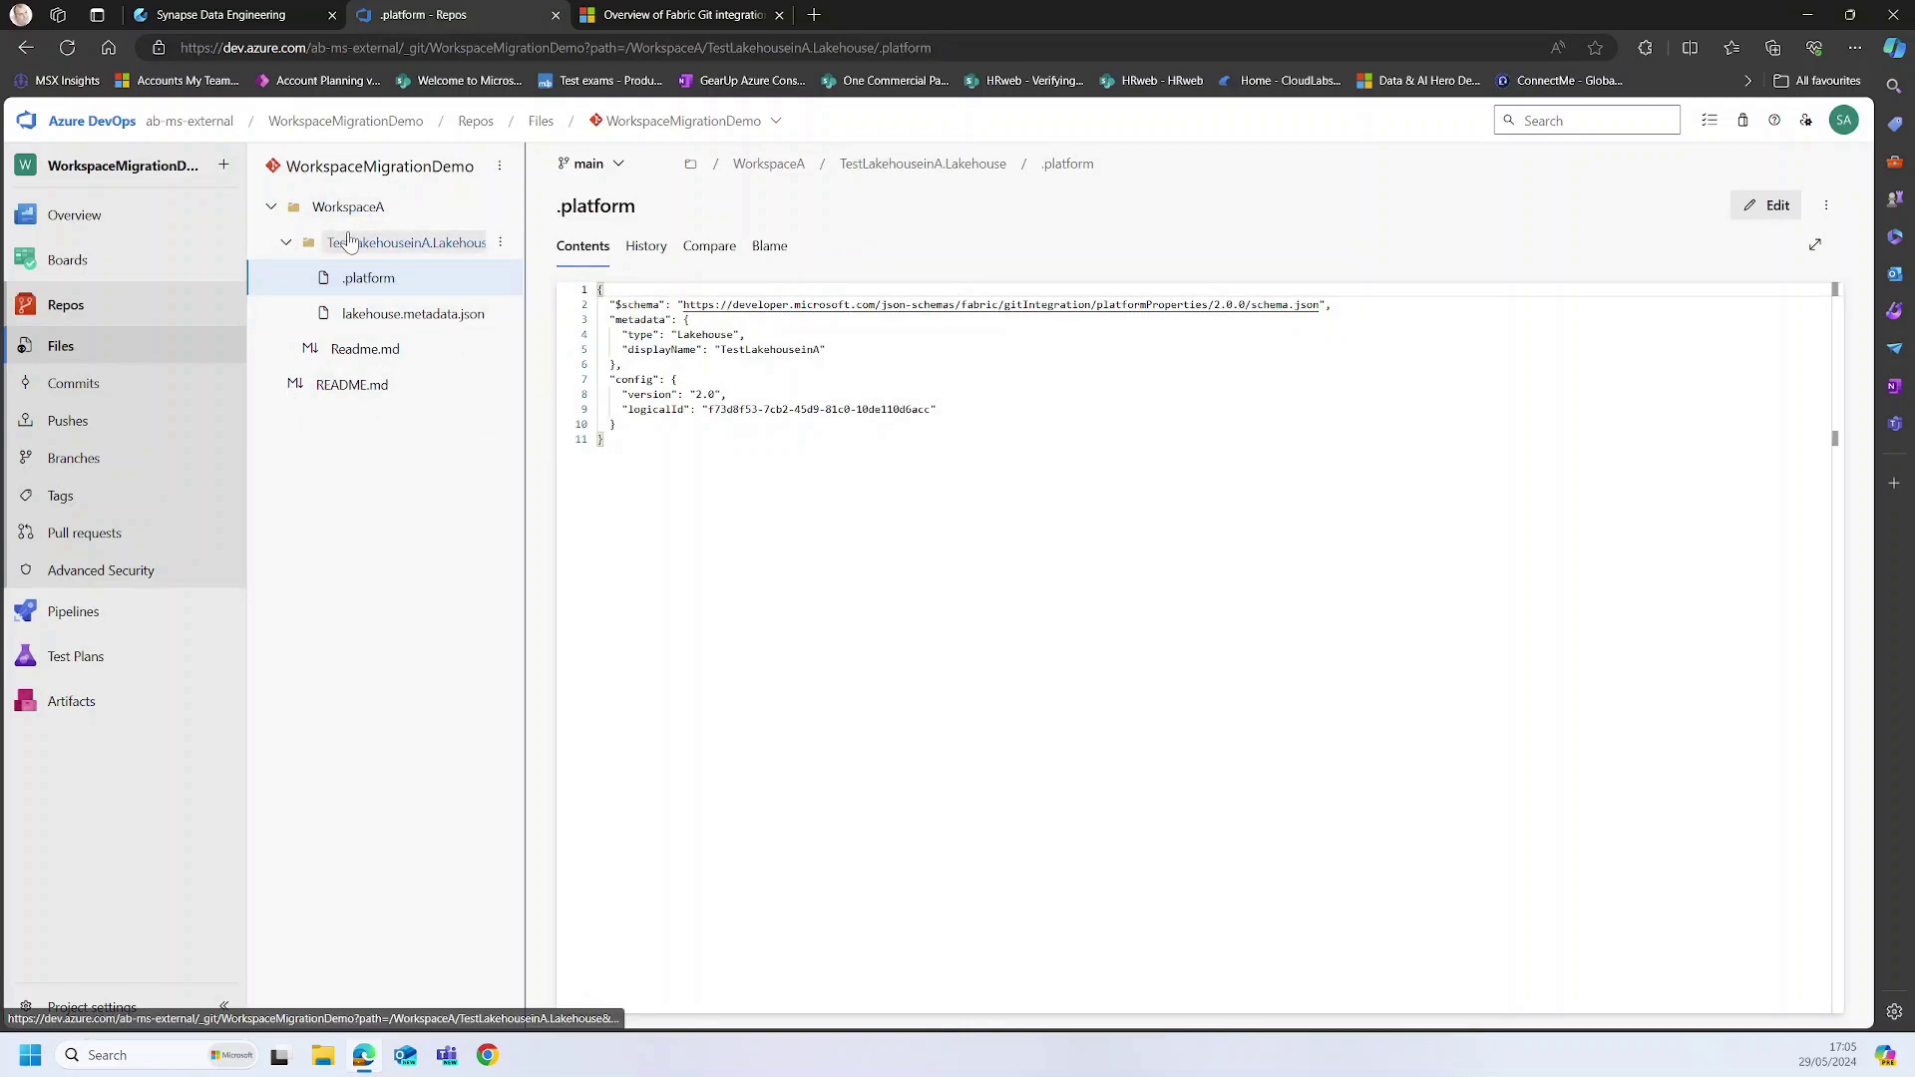
pyautogui.click(270, 212)
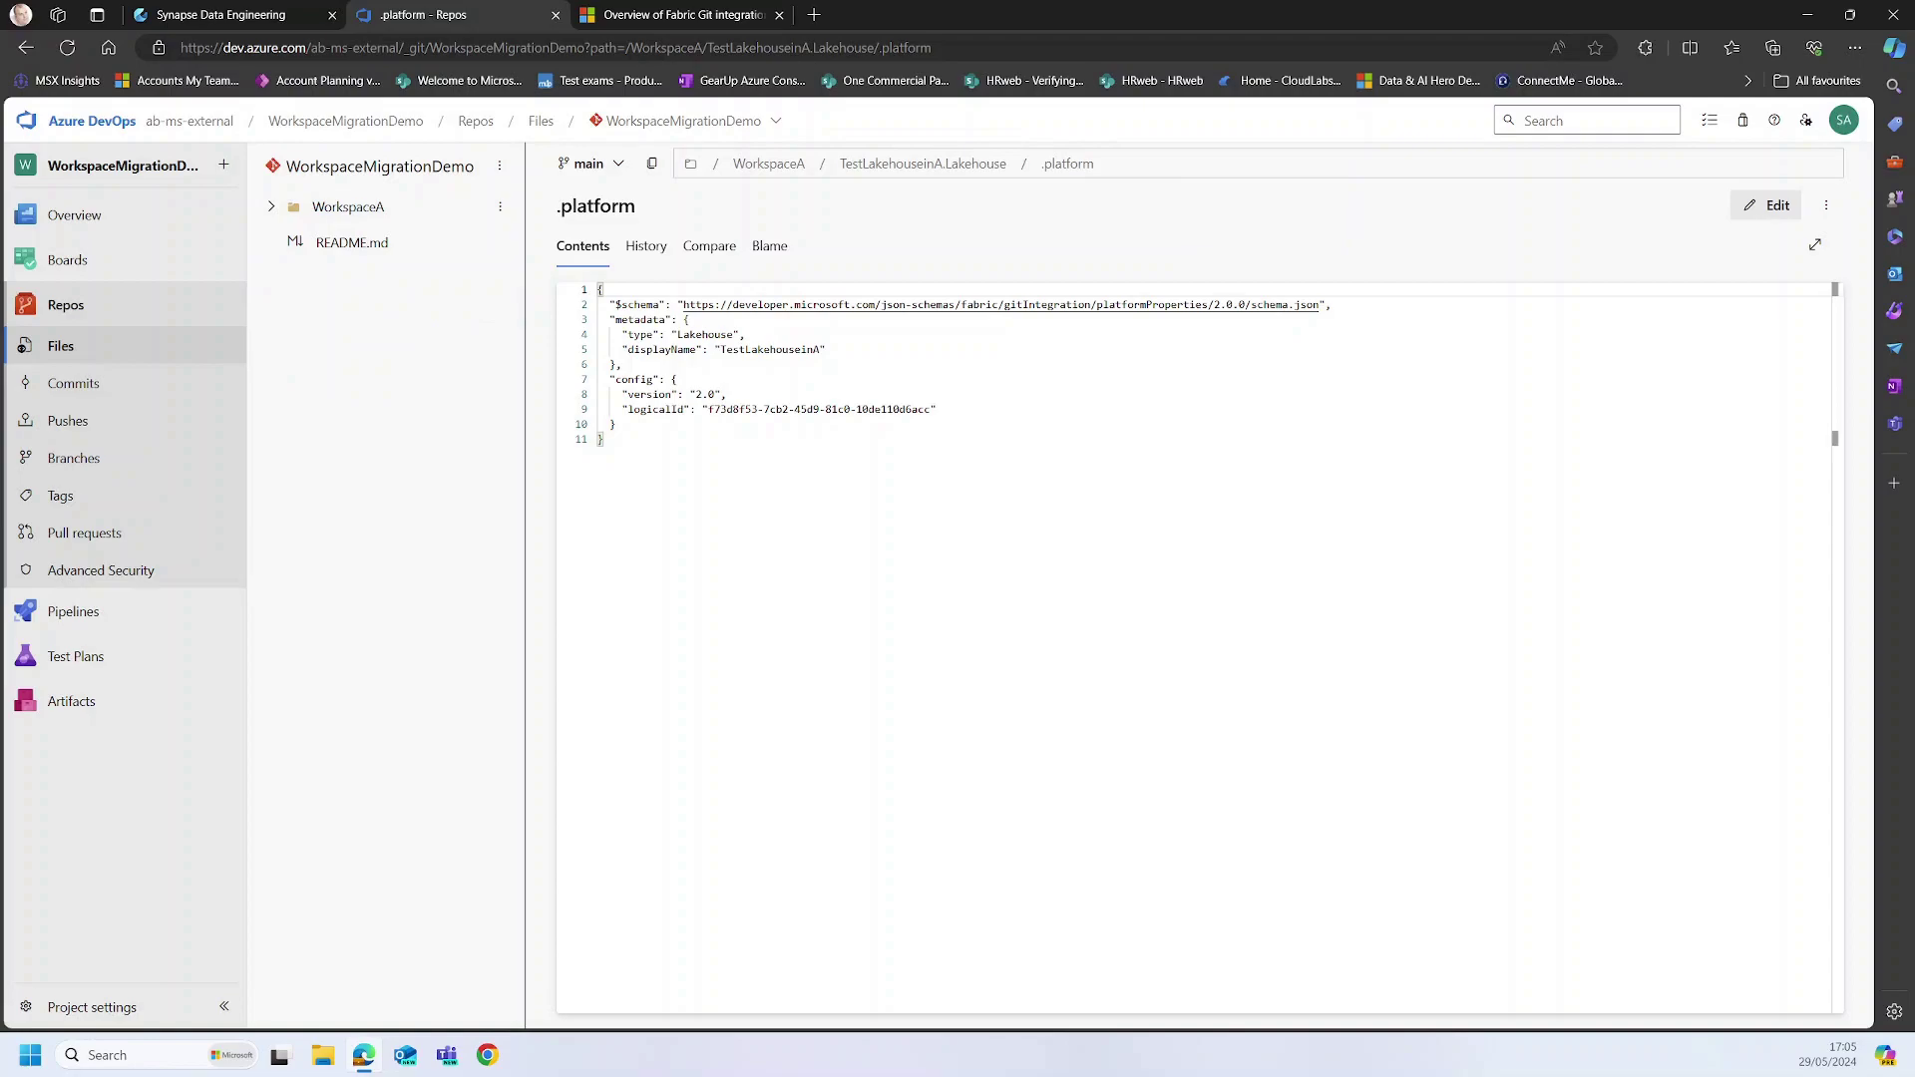
pyautogui.click(215, 12)
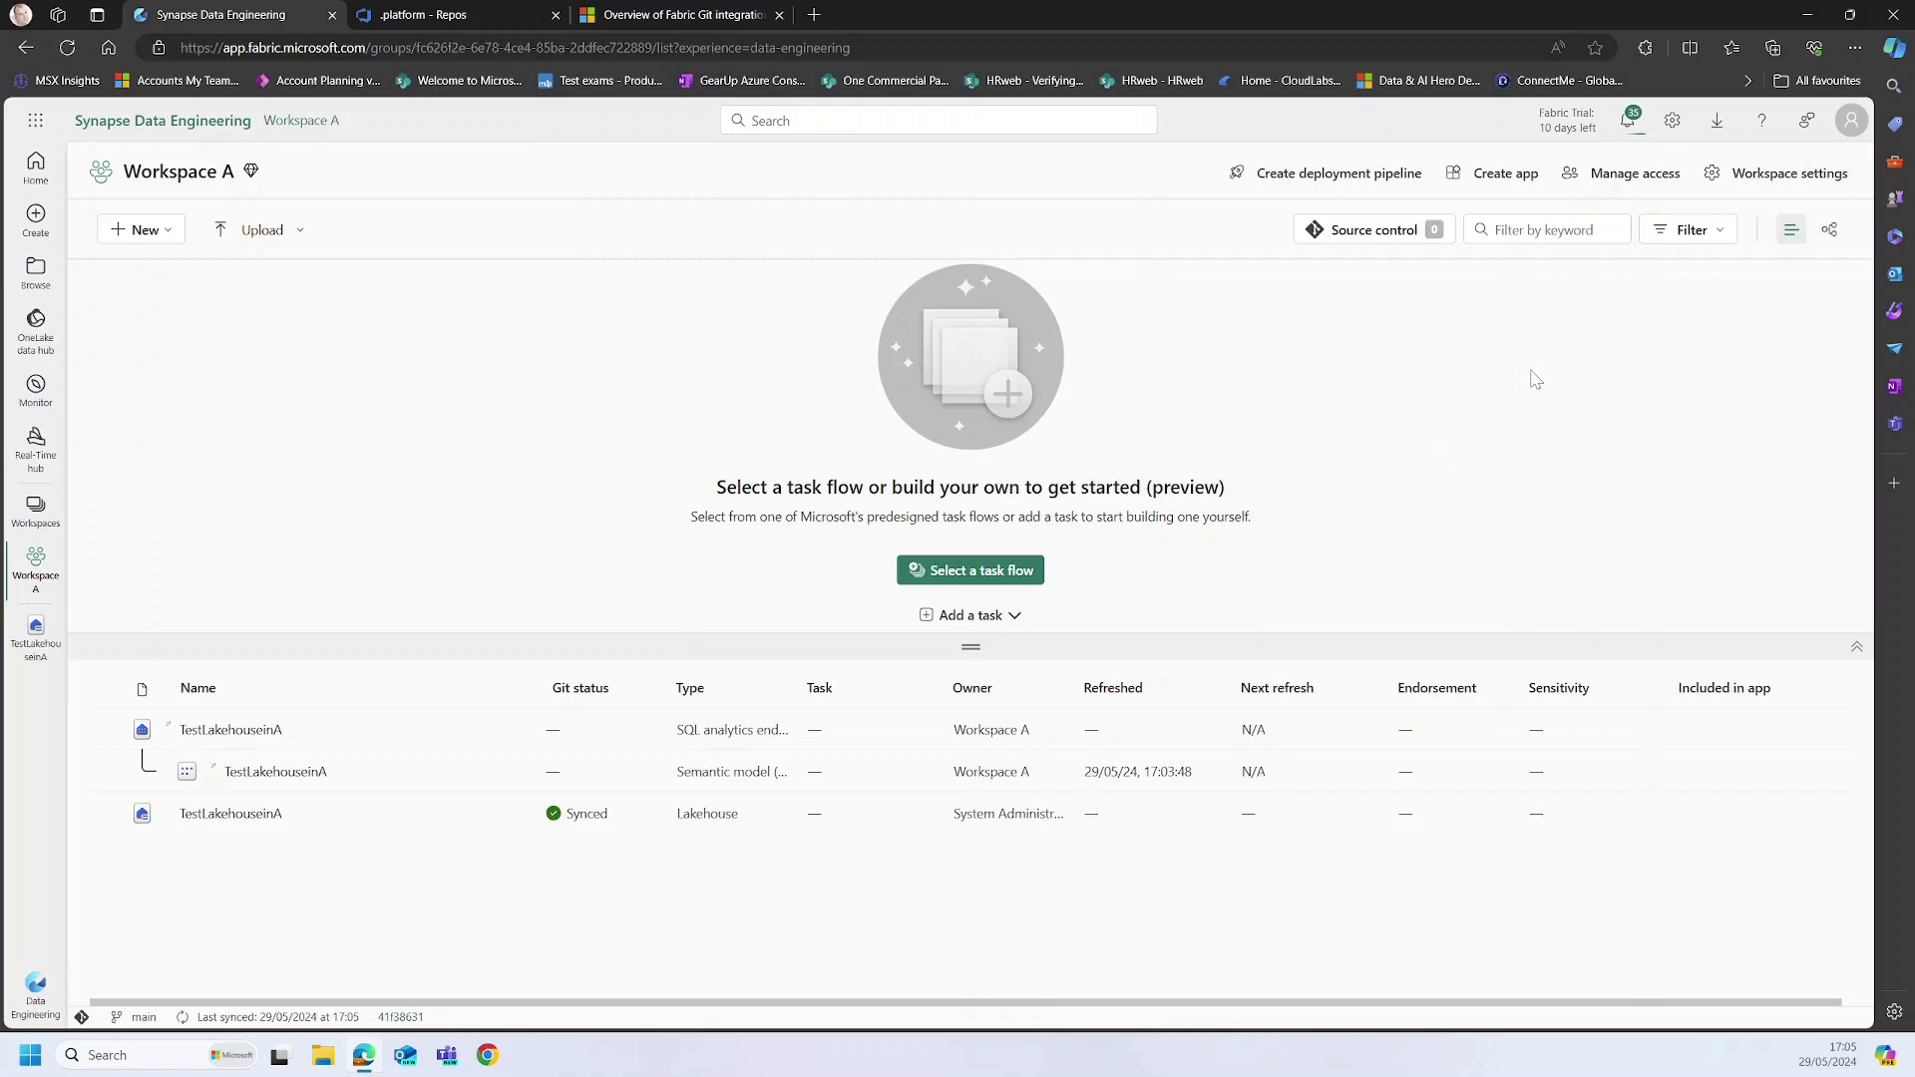
# Step: Change Workspace A's license capacity to f4cpchdataset - UK South and confirm the region move
pyautogui.click(1792, 177)
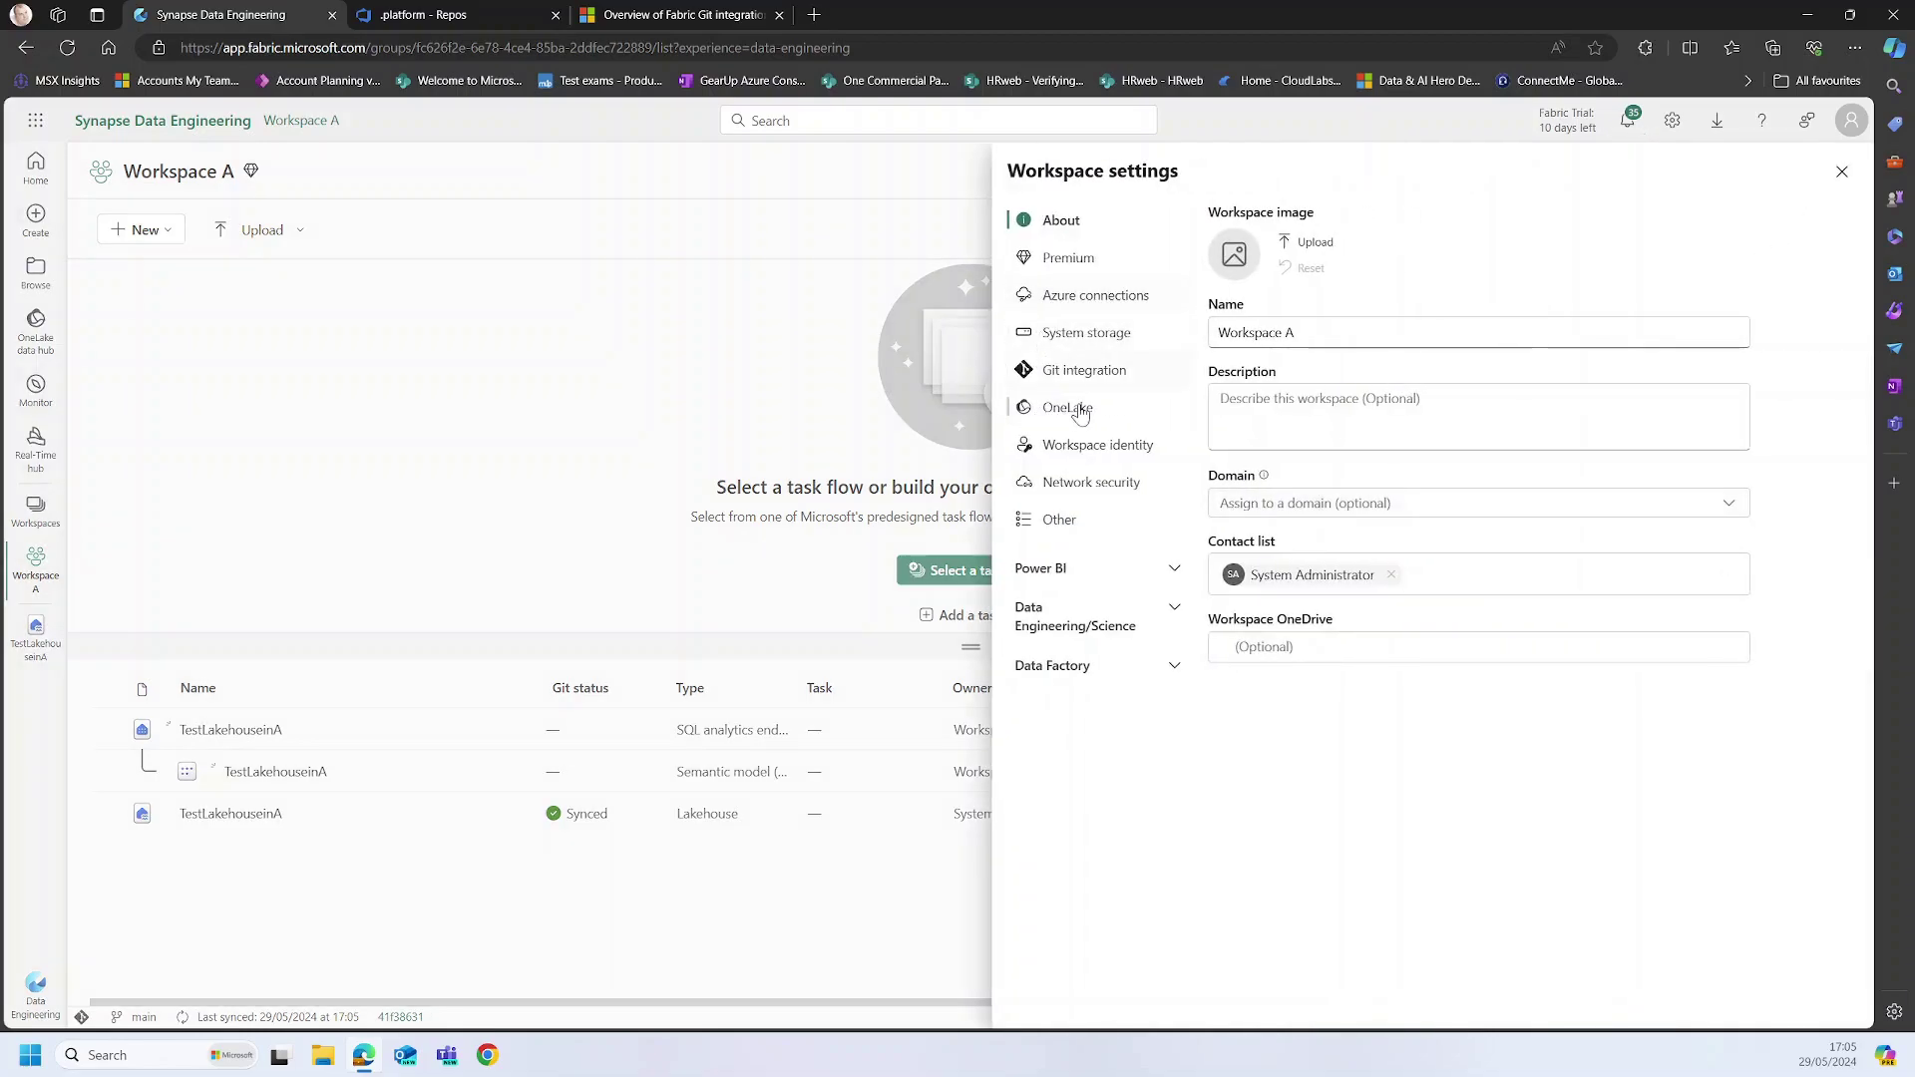
pyautogui.click(1110, 374)
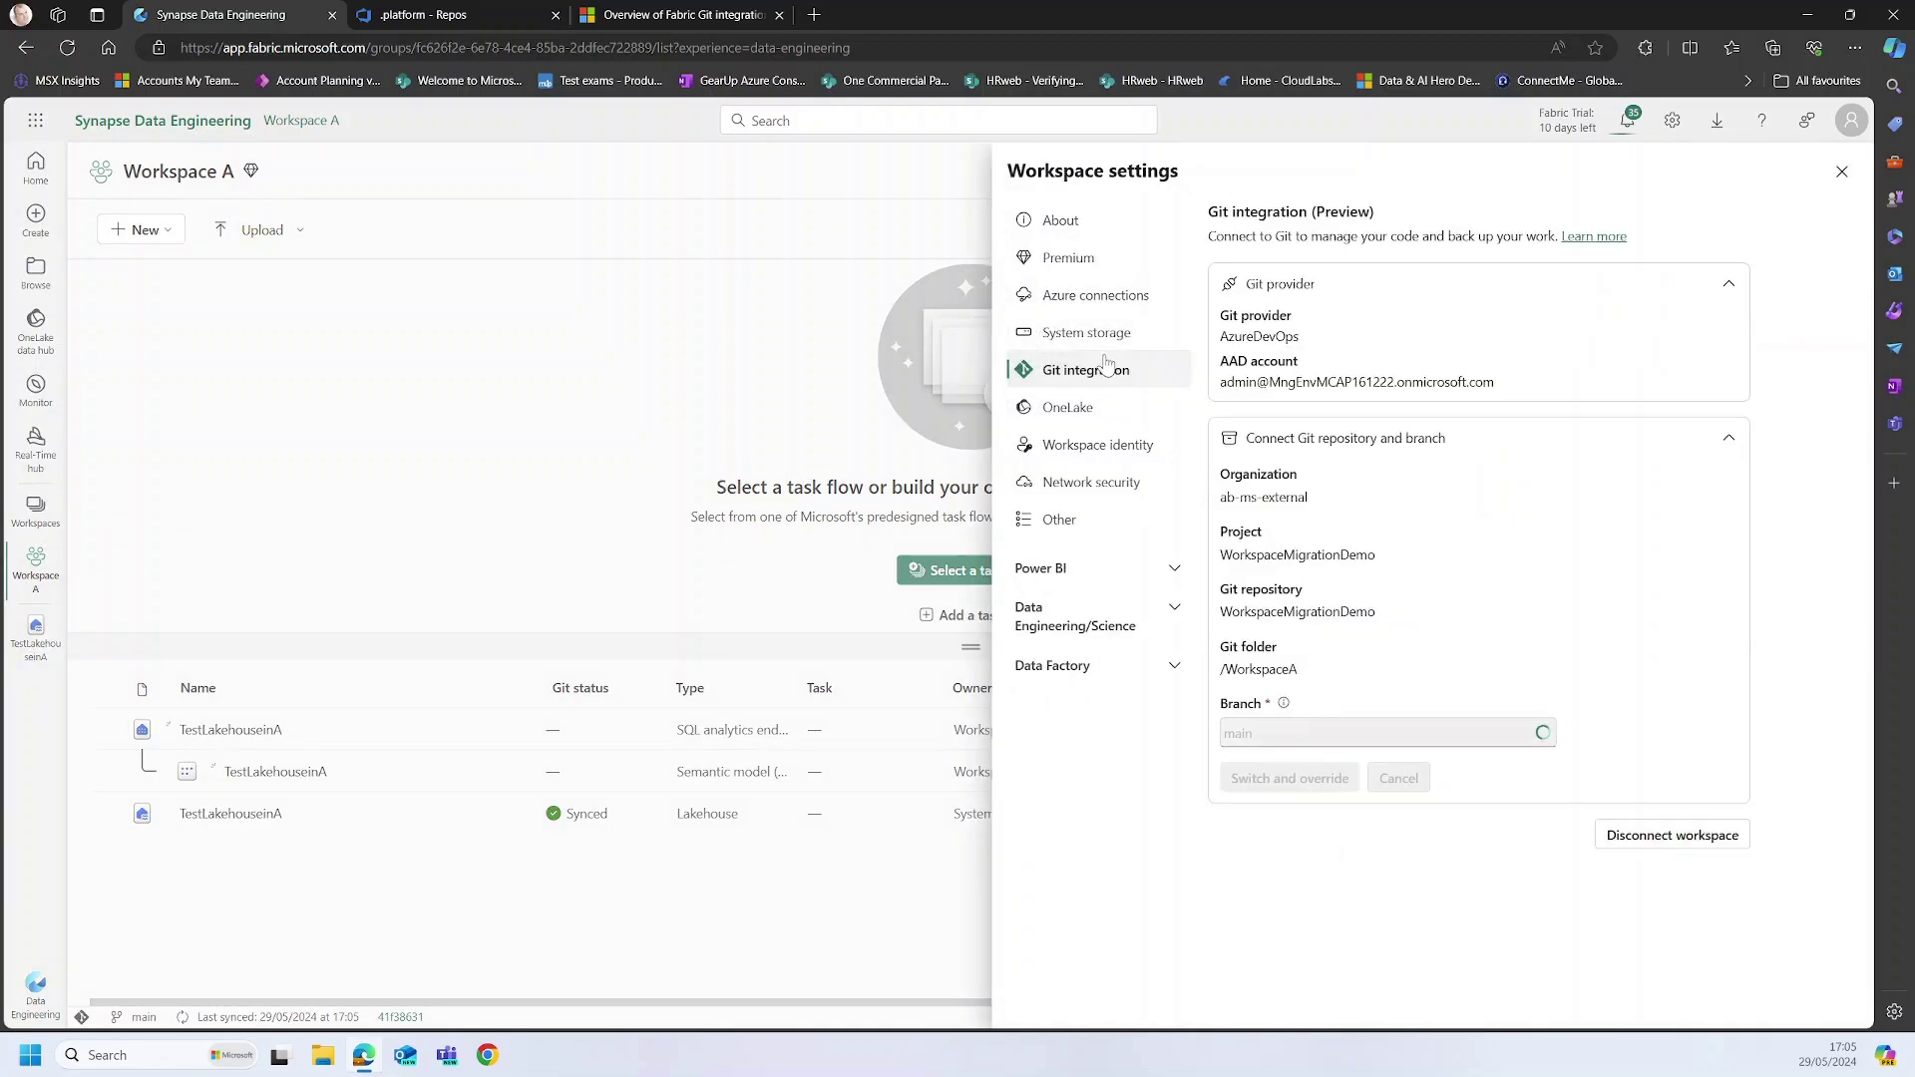
pyautogui.click(1077, 261)
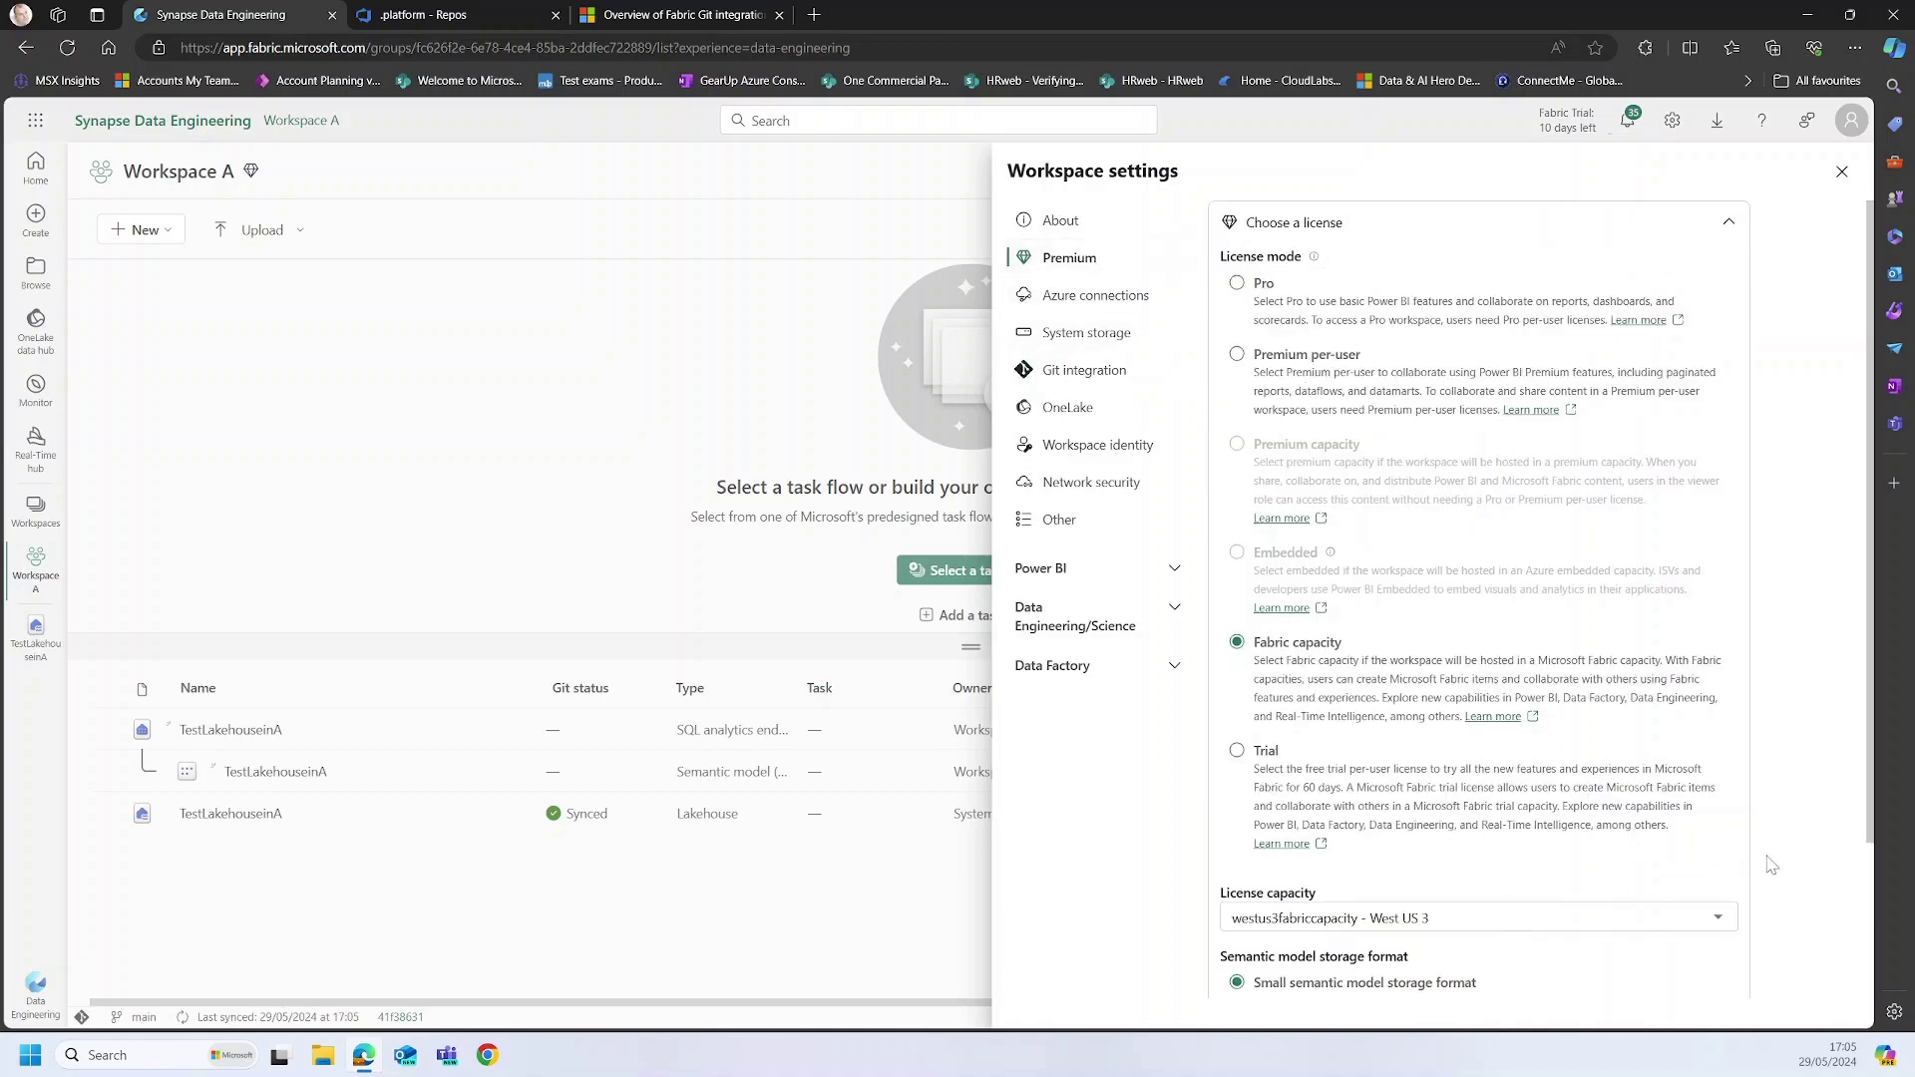
pyautogui.scroll(-2, 1610, 880)
pyautogui.click(1458, 726)
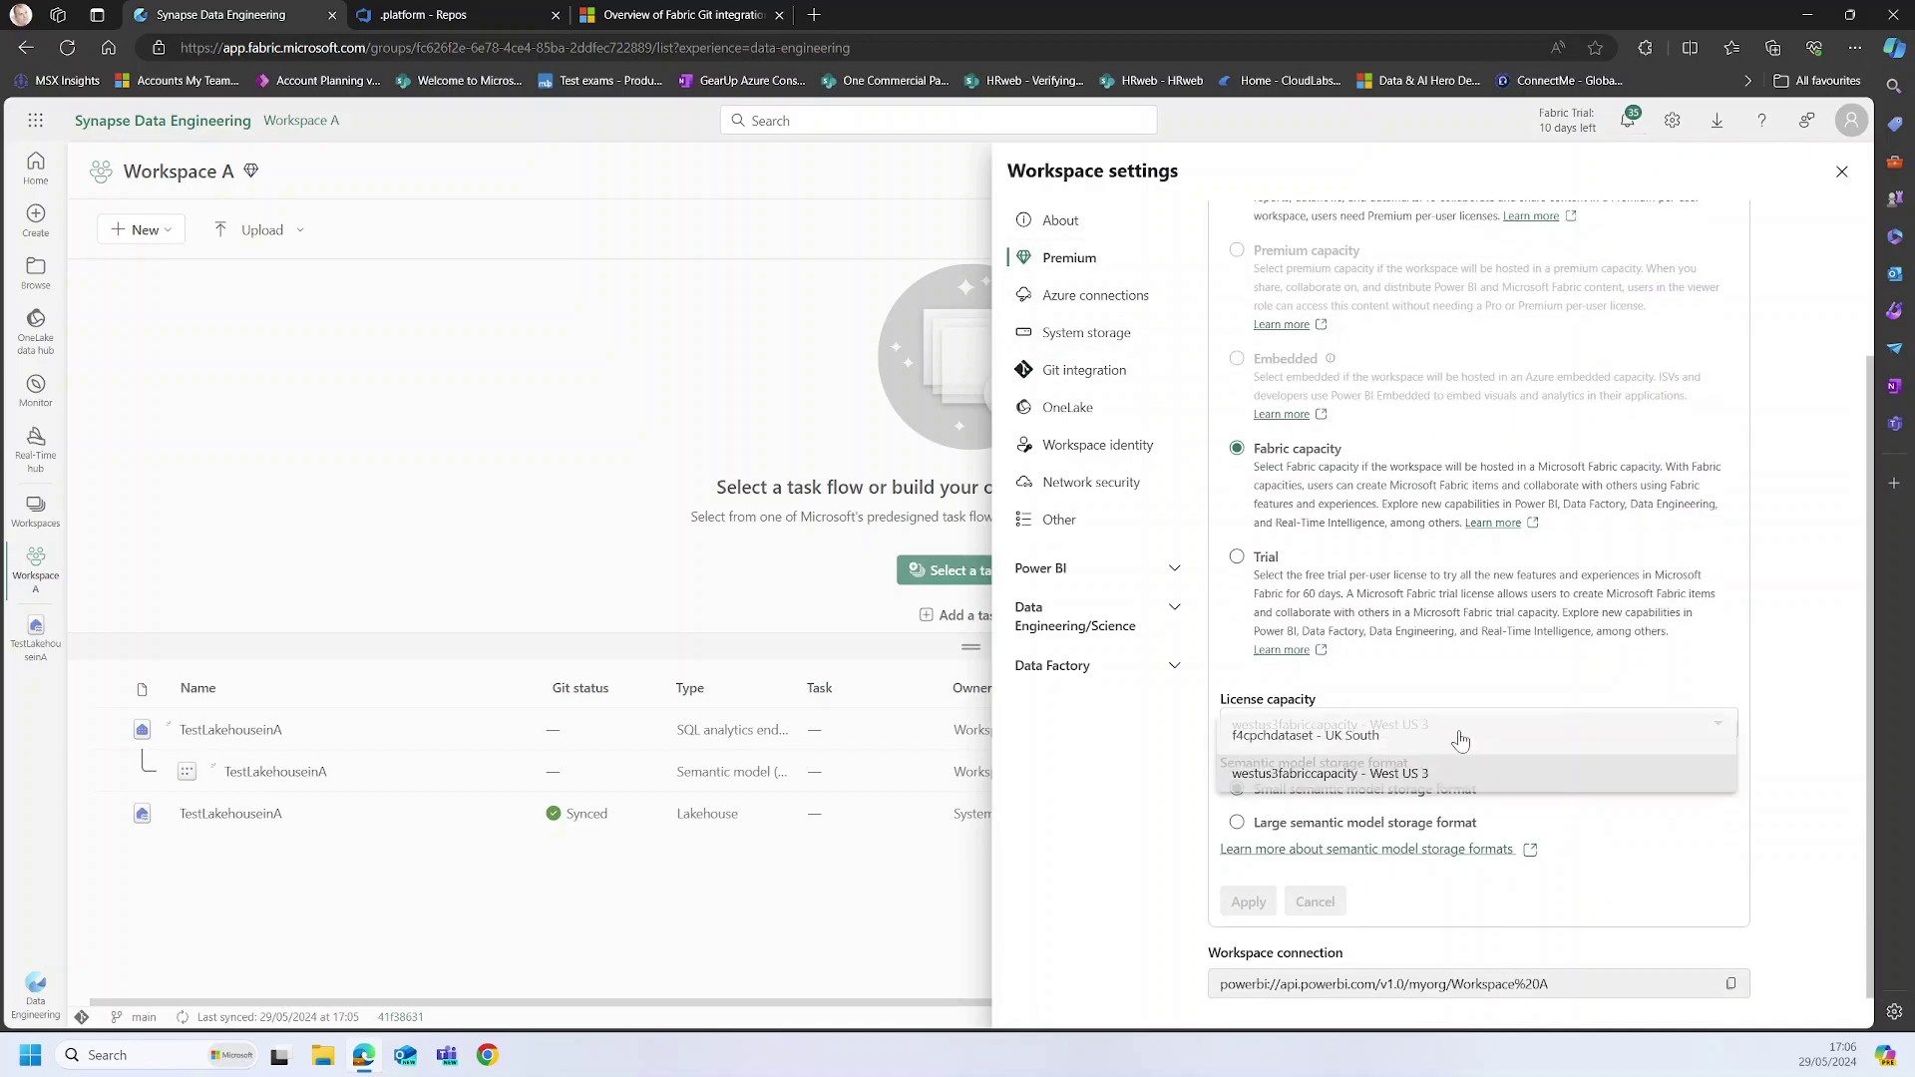
pyautogui.click(1352, 746)
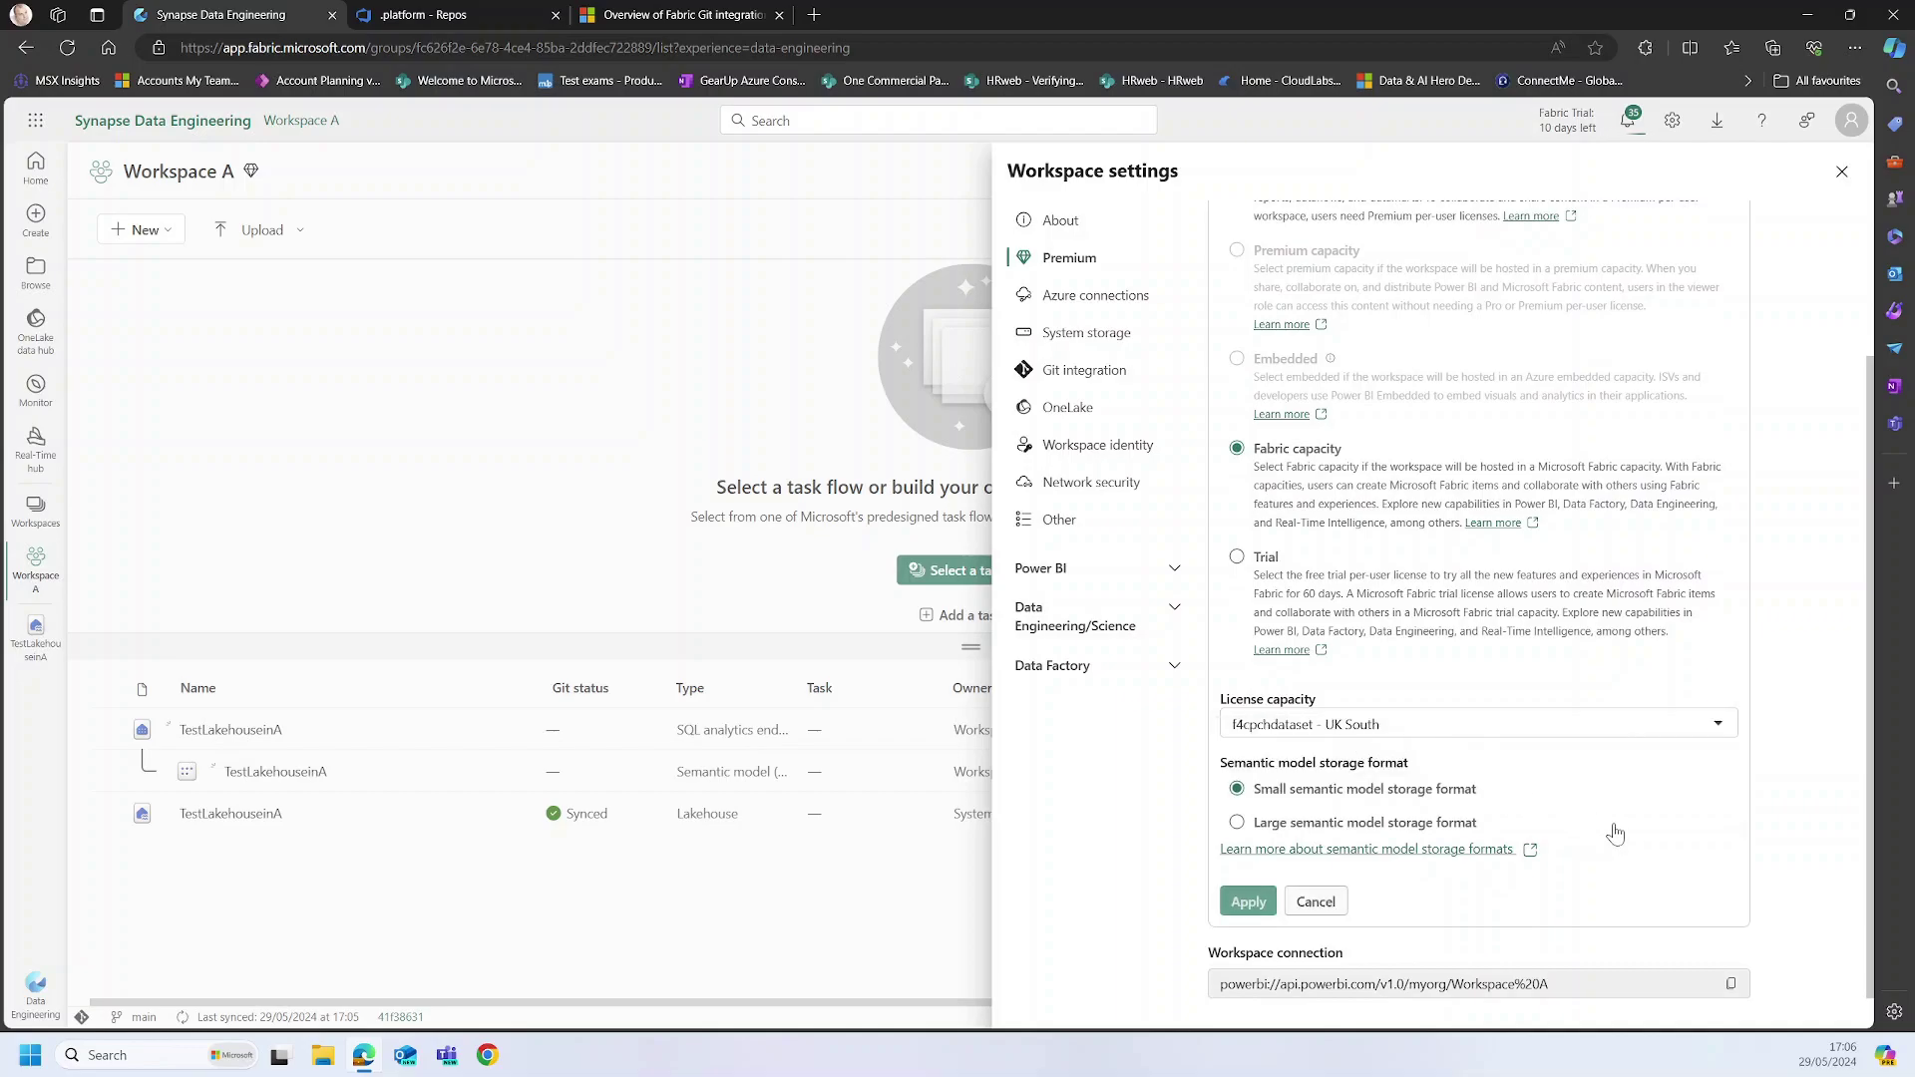
pyautogui.click(1252, 902)
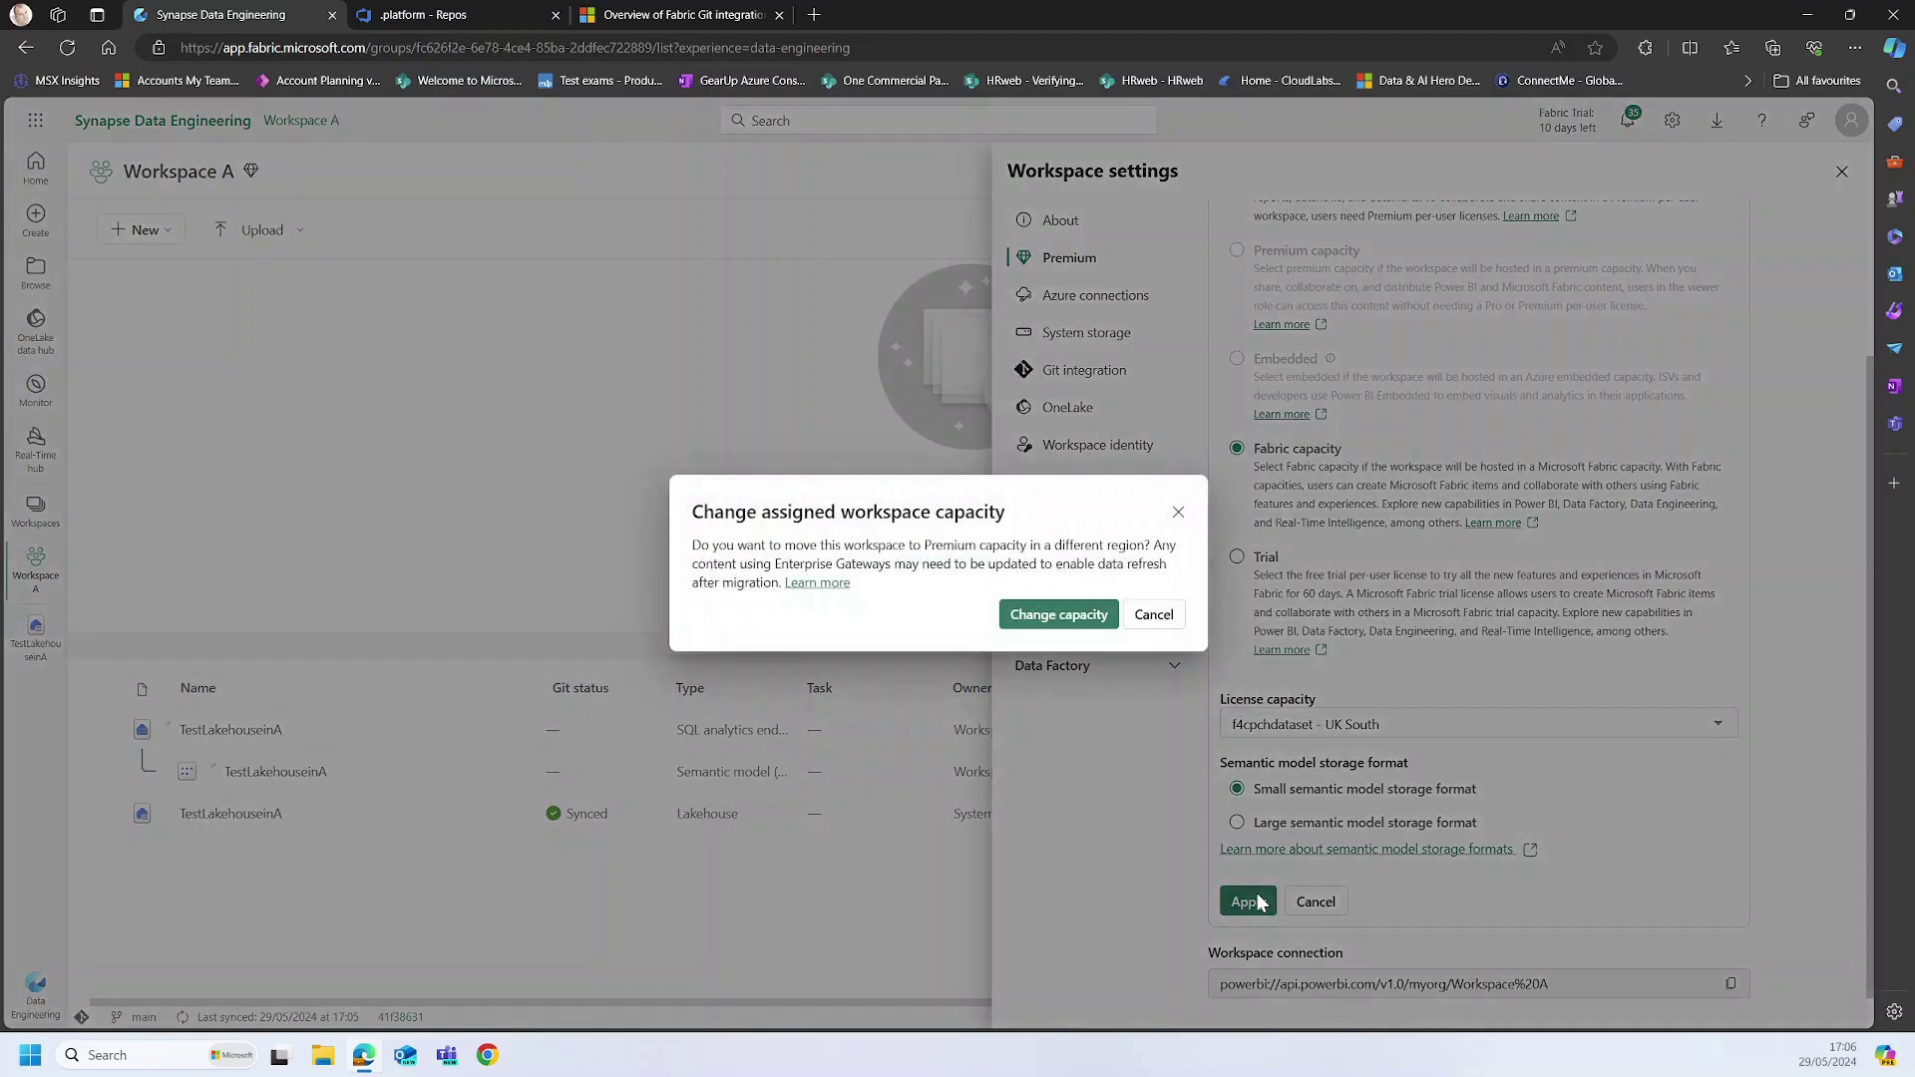
pyautogui.click(1048, 628)
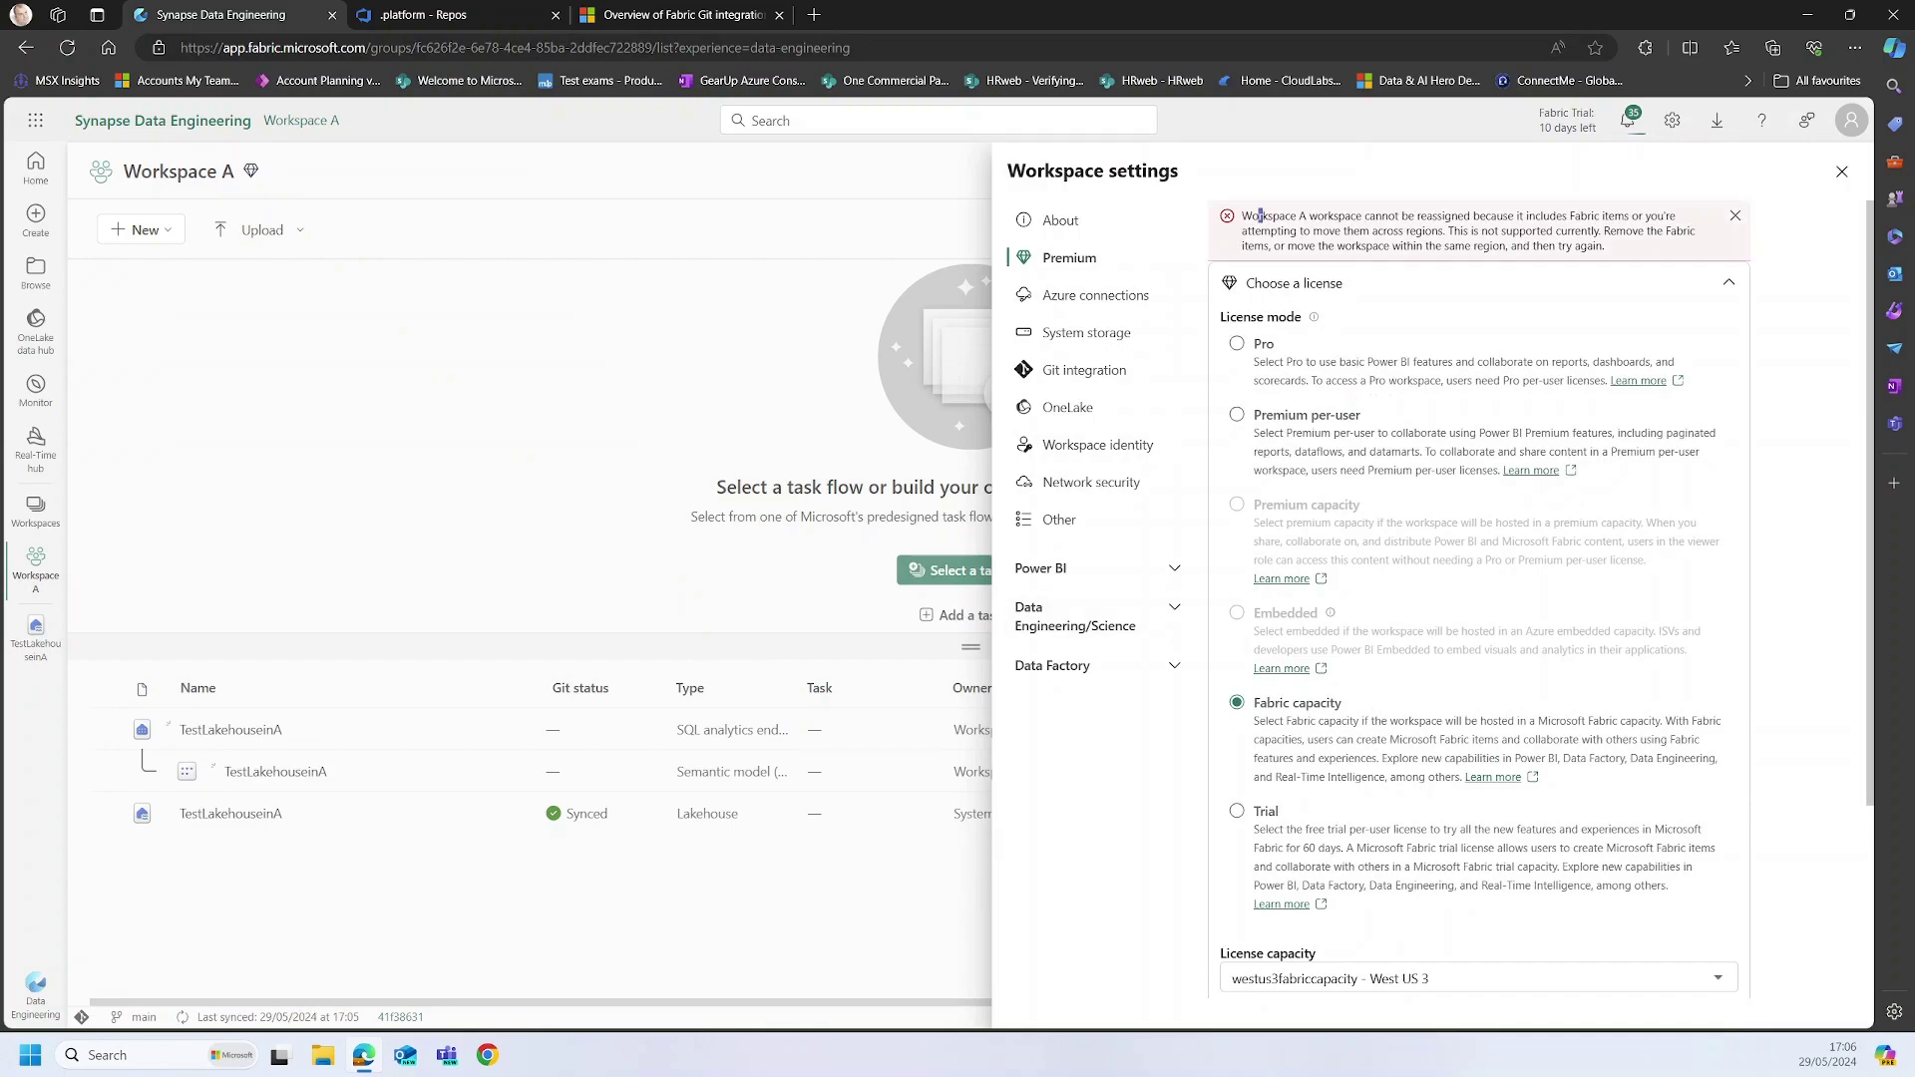
# Step: Read the error refusing the move; Workspace A stays on West US 3
pyautogui.moveTo(1259, 215); pyautogui.dragTo(1676, 261)
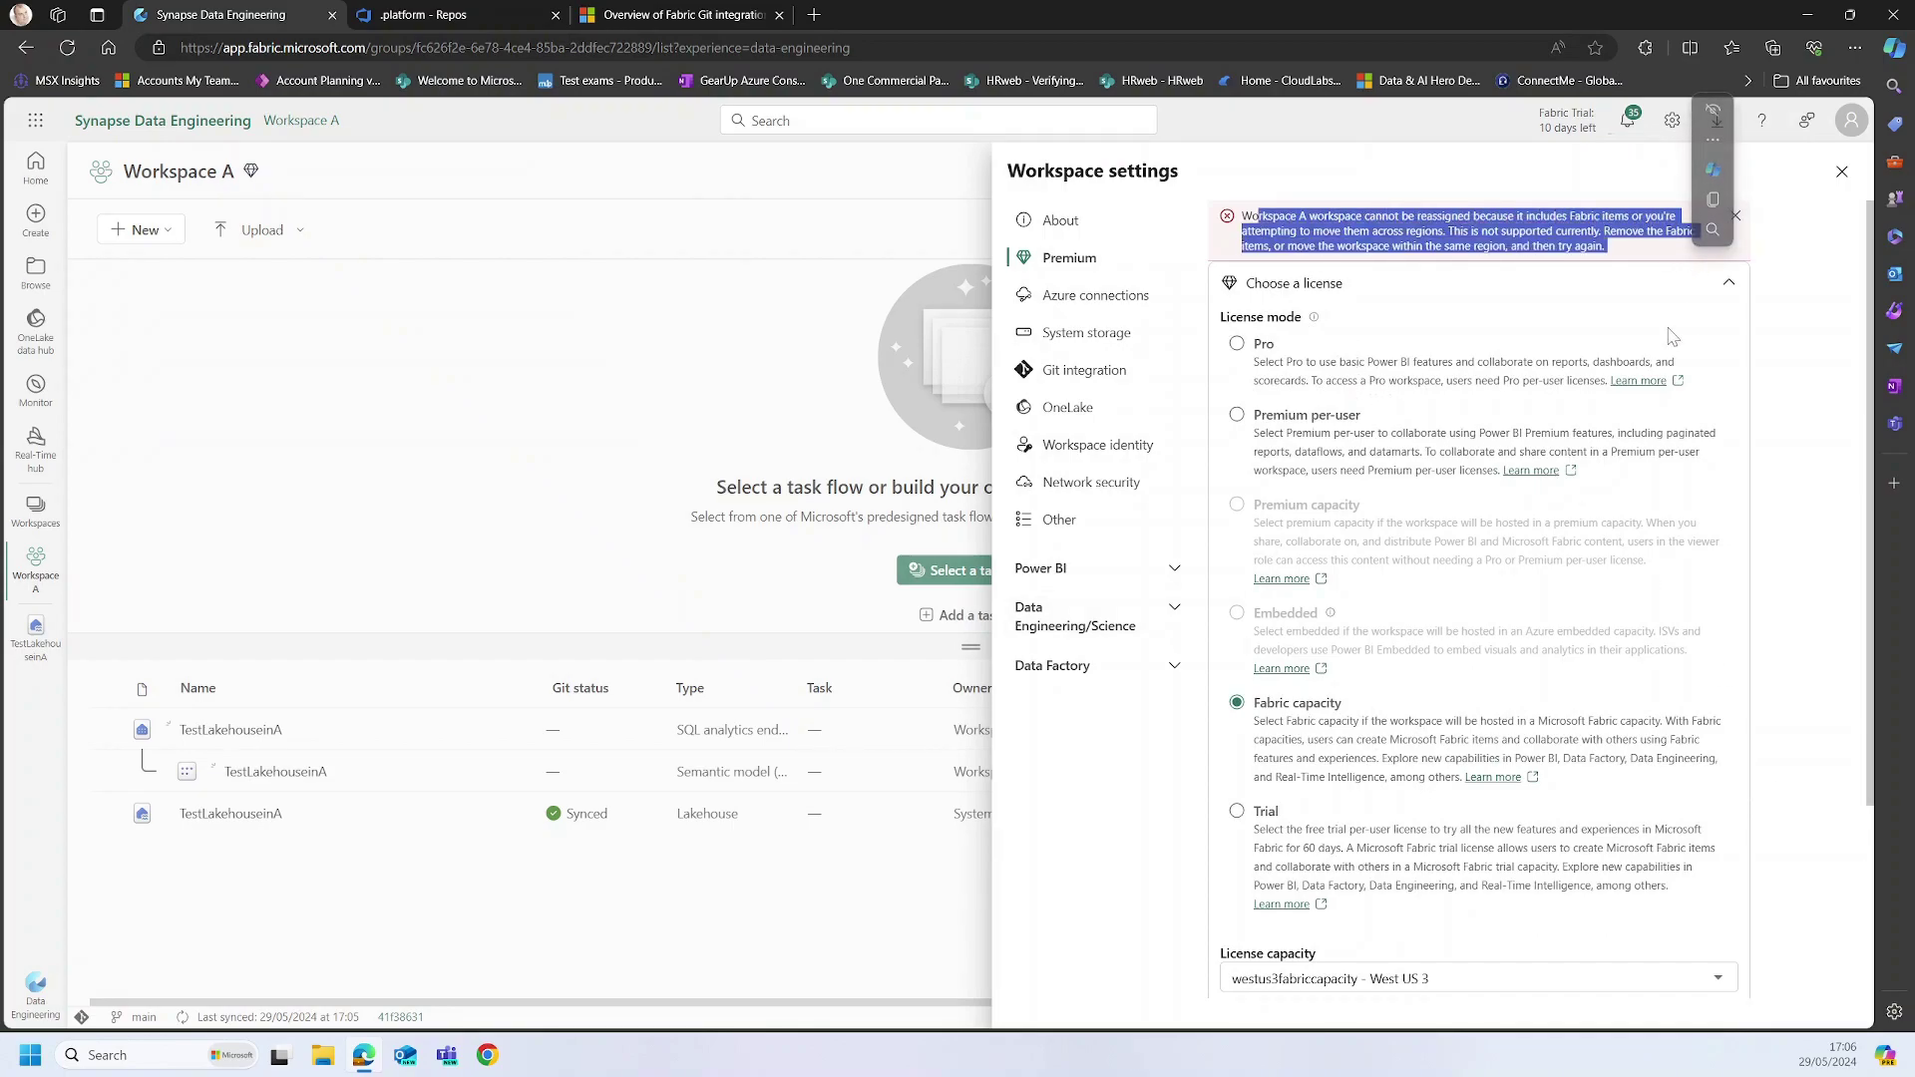
pyautogui.click(1801, 375)
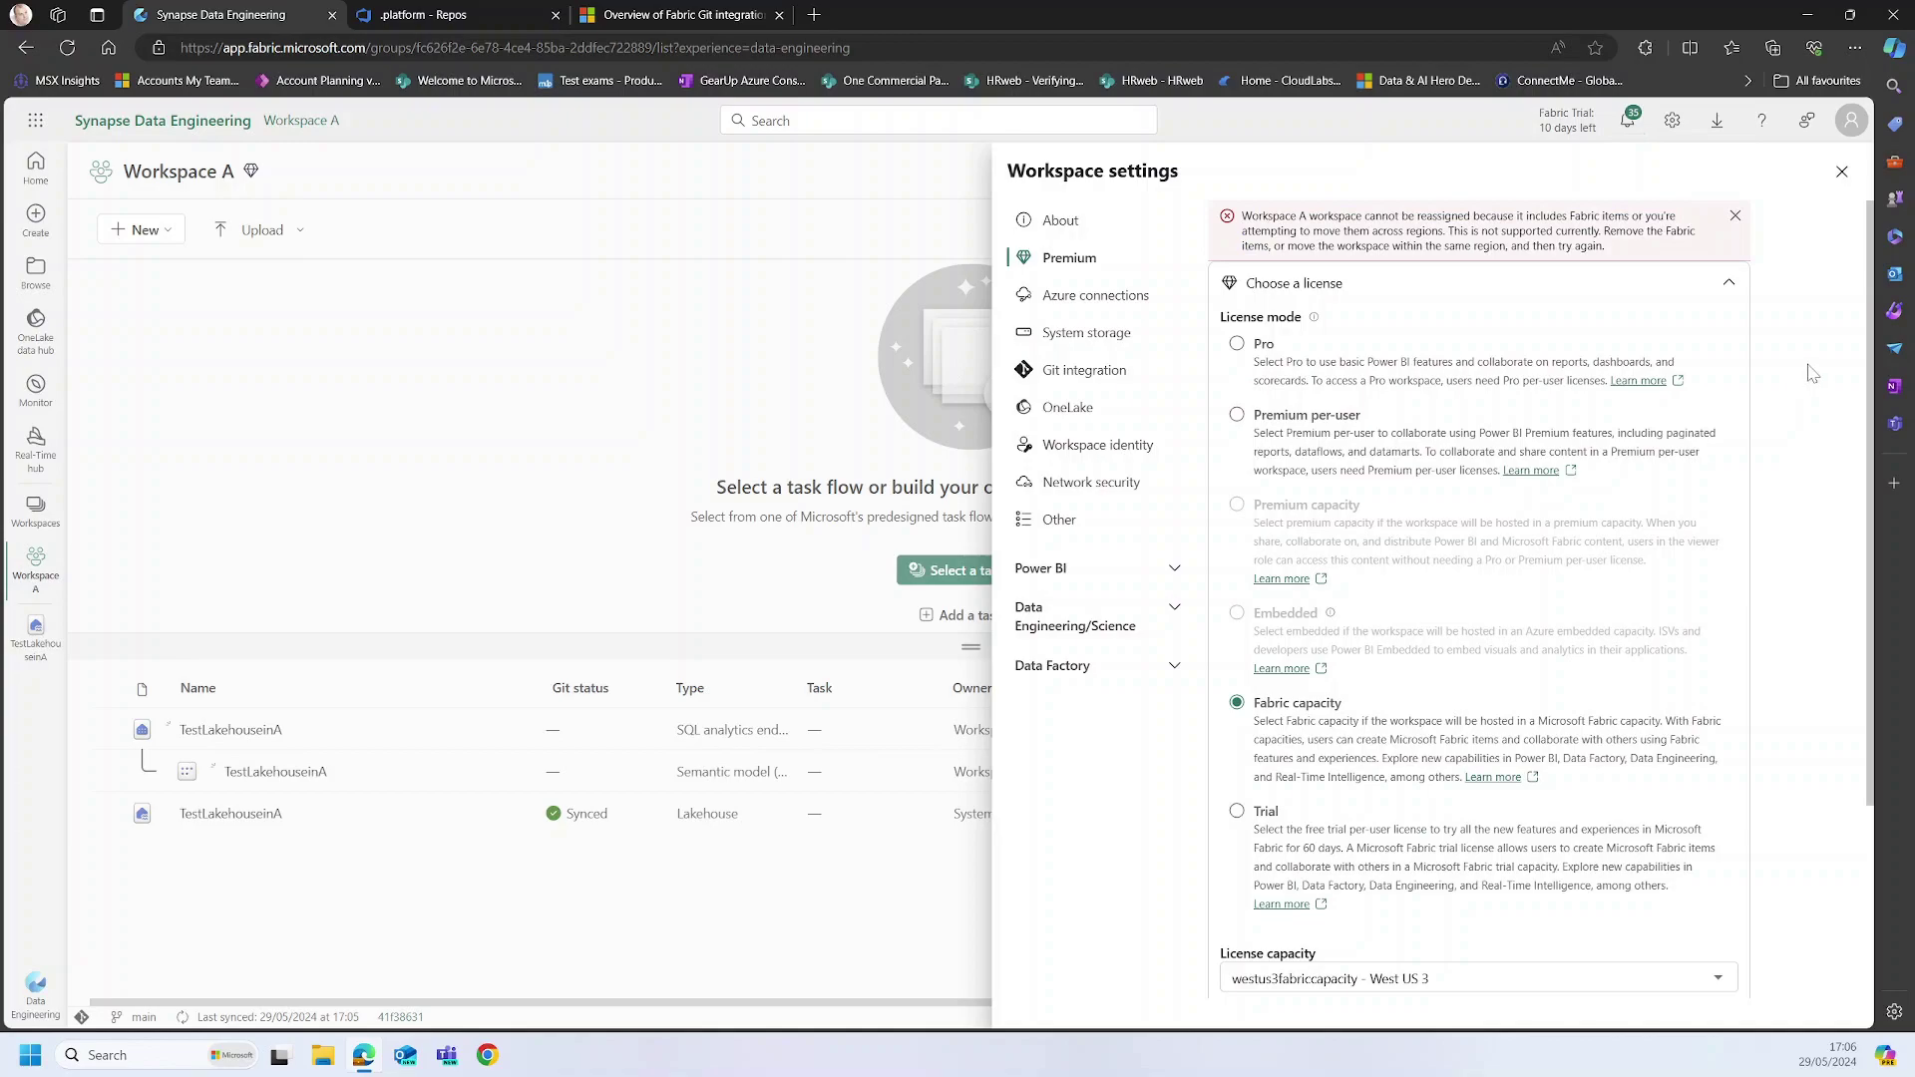
pyautogui.scroll(-3, 1811, 371)
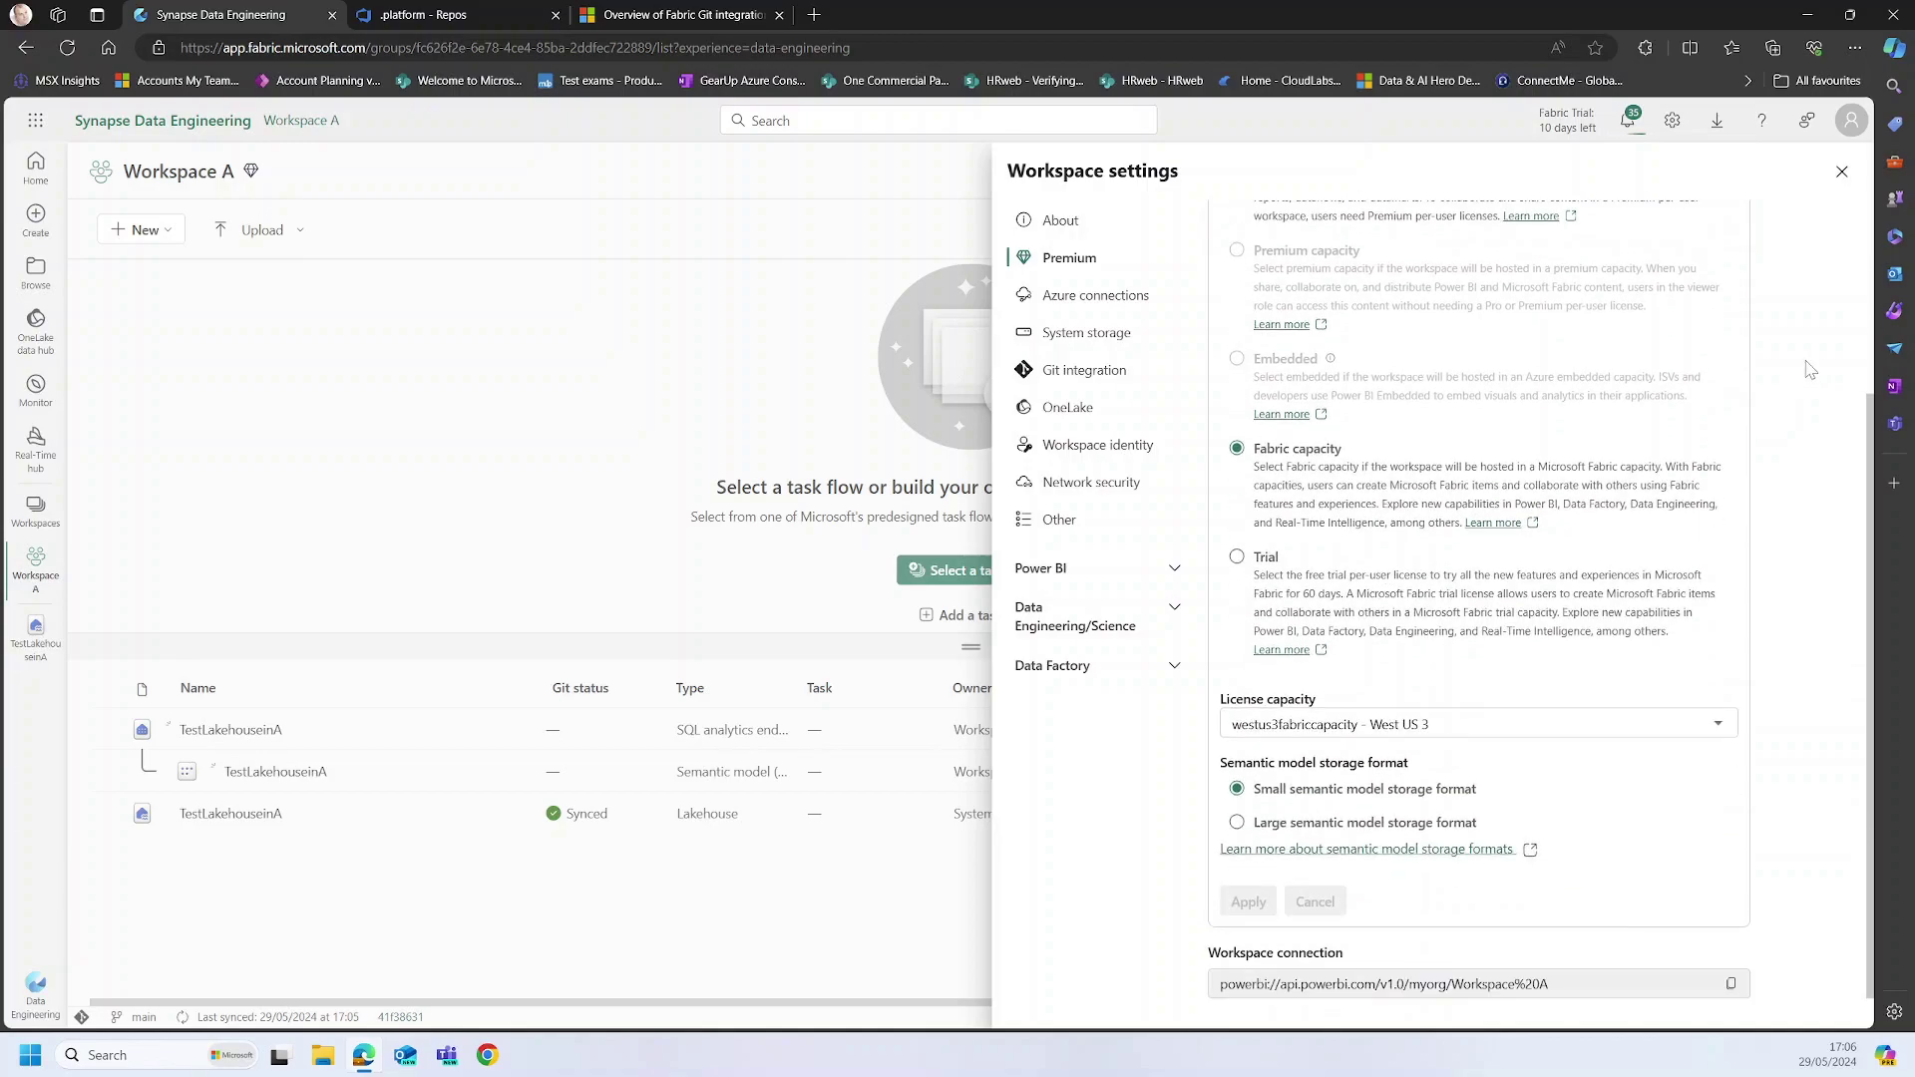
pyautogui.scroll(3, 1812, 372)
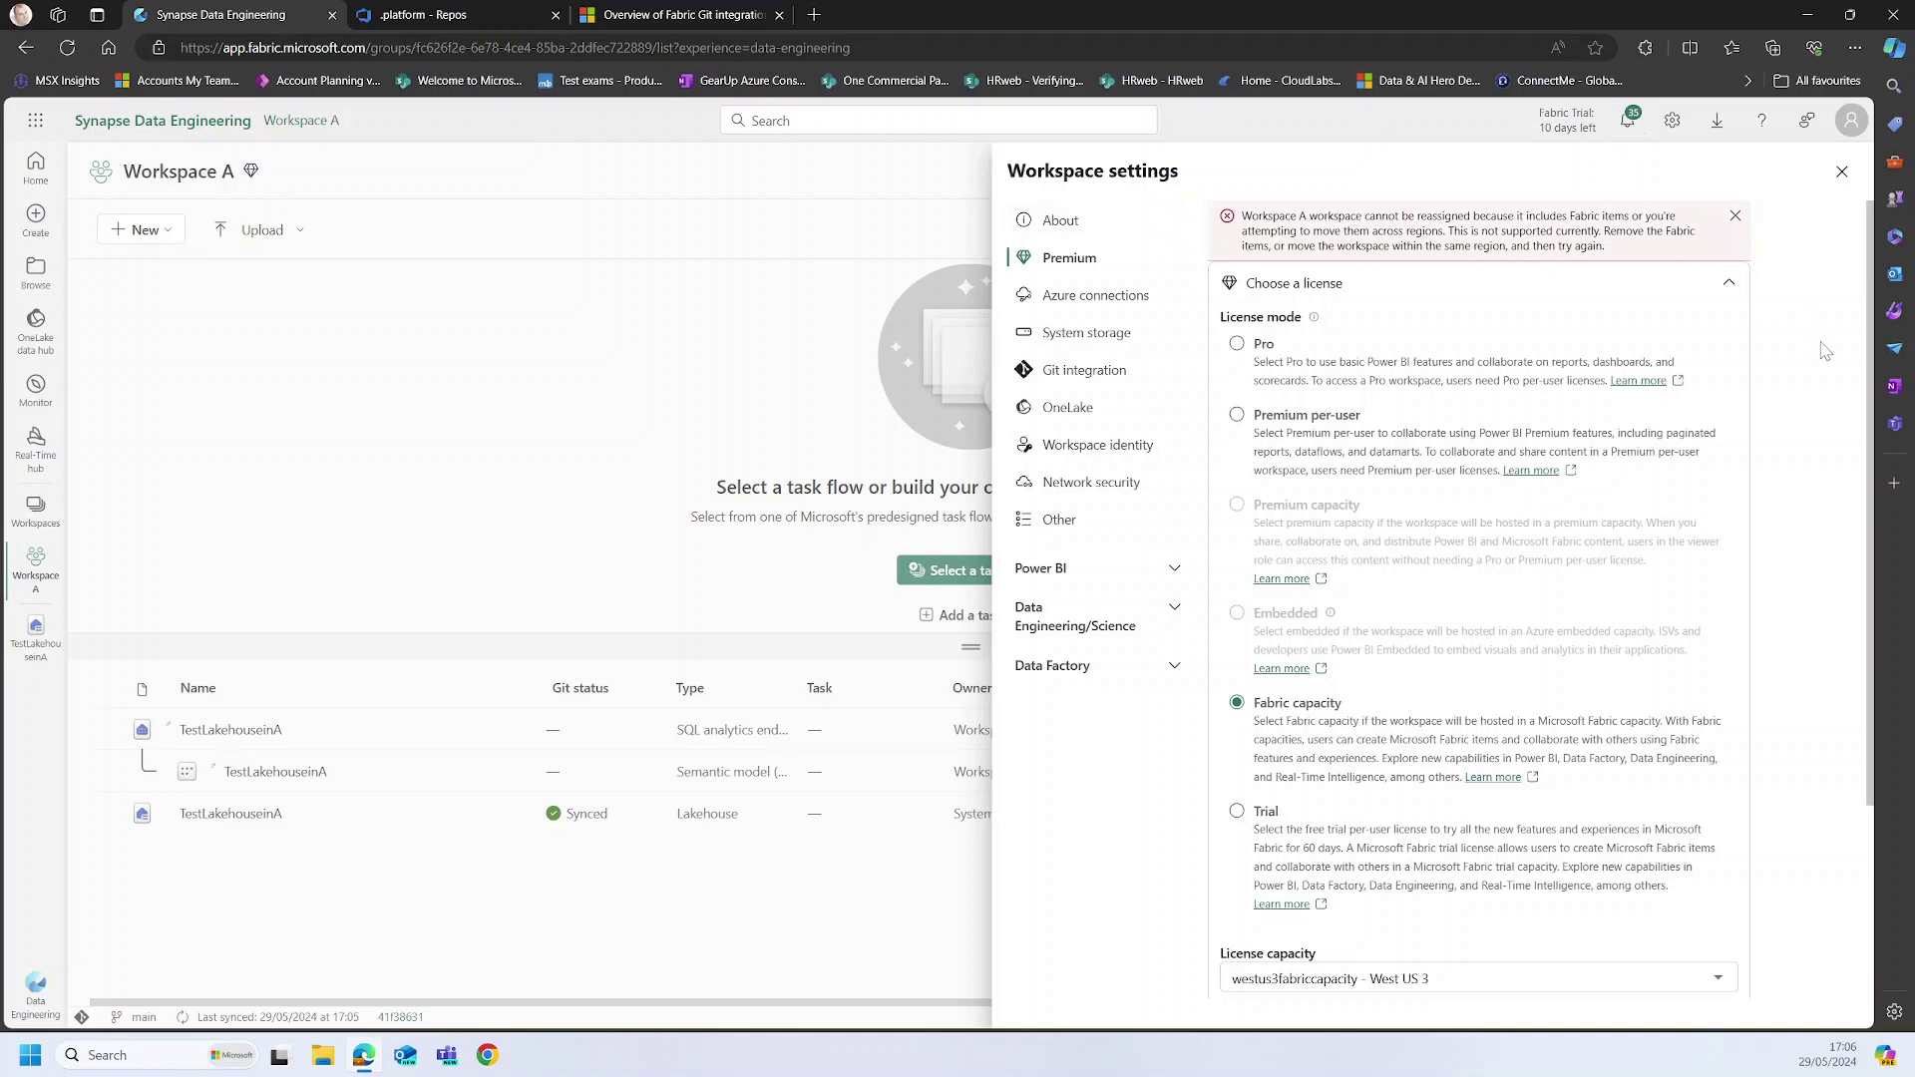
pyautogui.scroll(-3, 1821, 351)
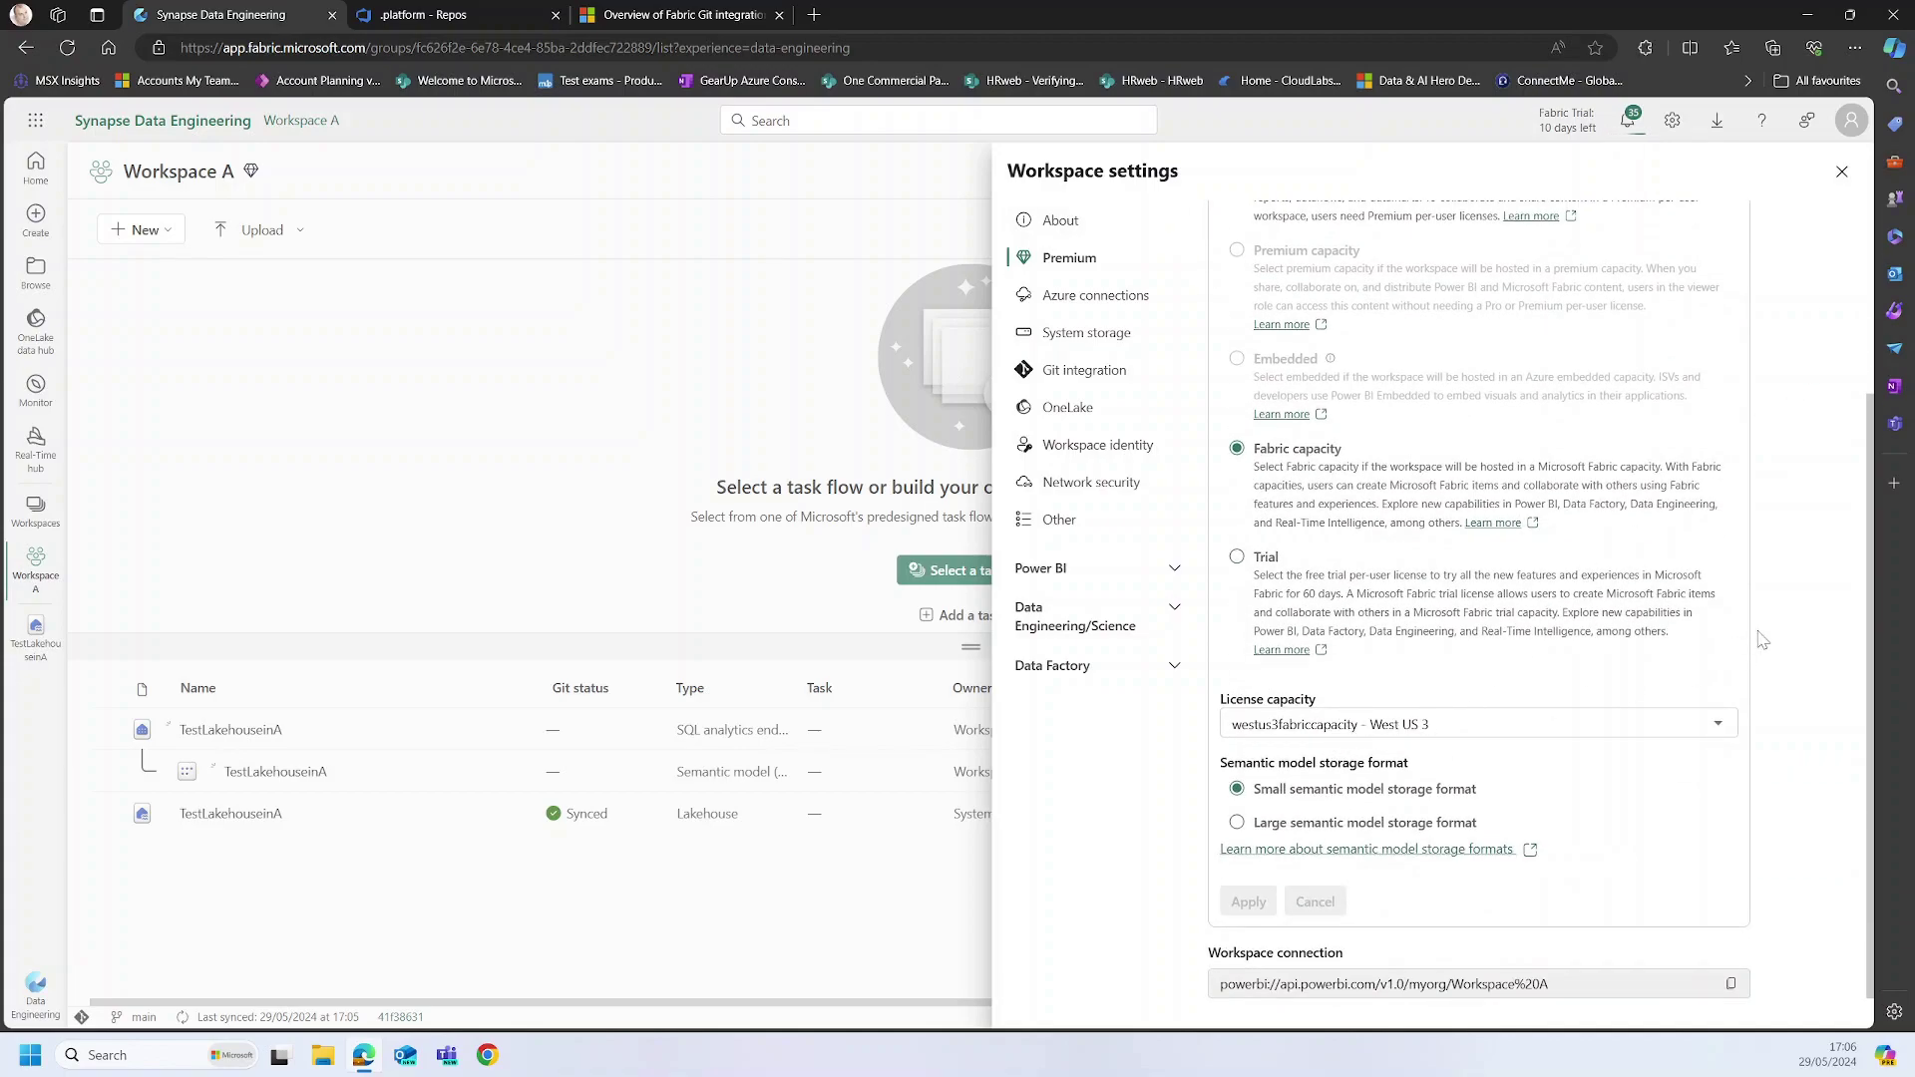
# Step: Create Workspace B with Fabric capacity f4cpchdataset - UK South chosen under Advanced
pyautogui.click(1841, 173)
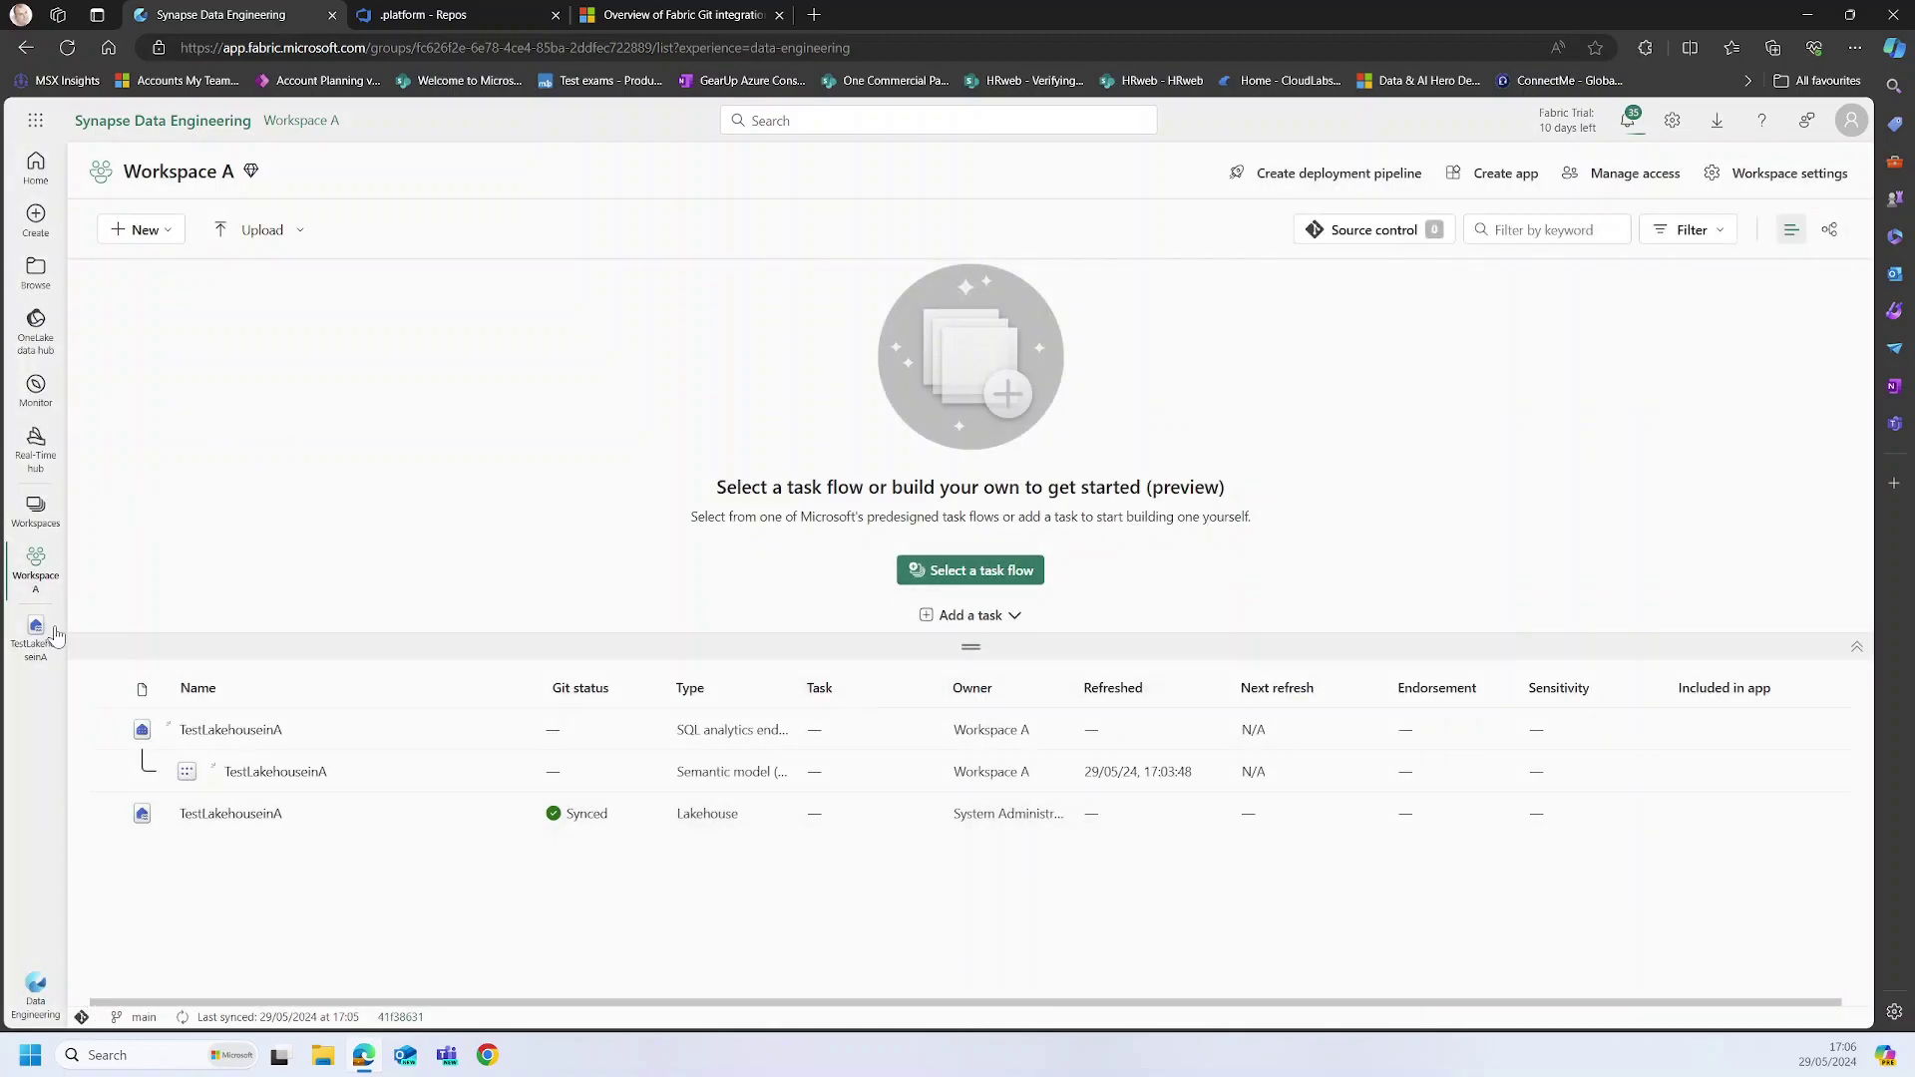
pyautogui.click(40, 507)
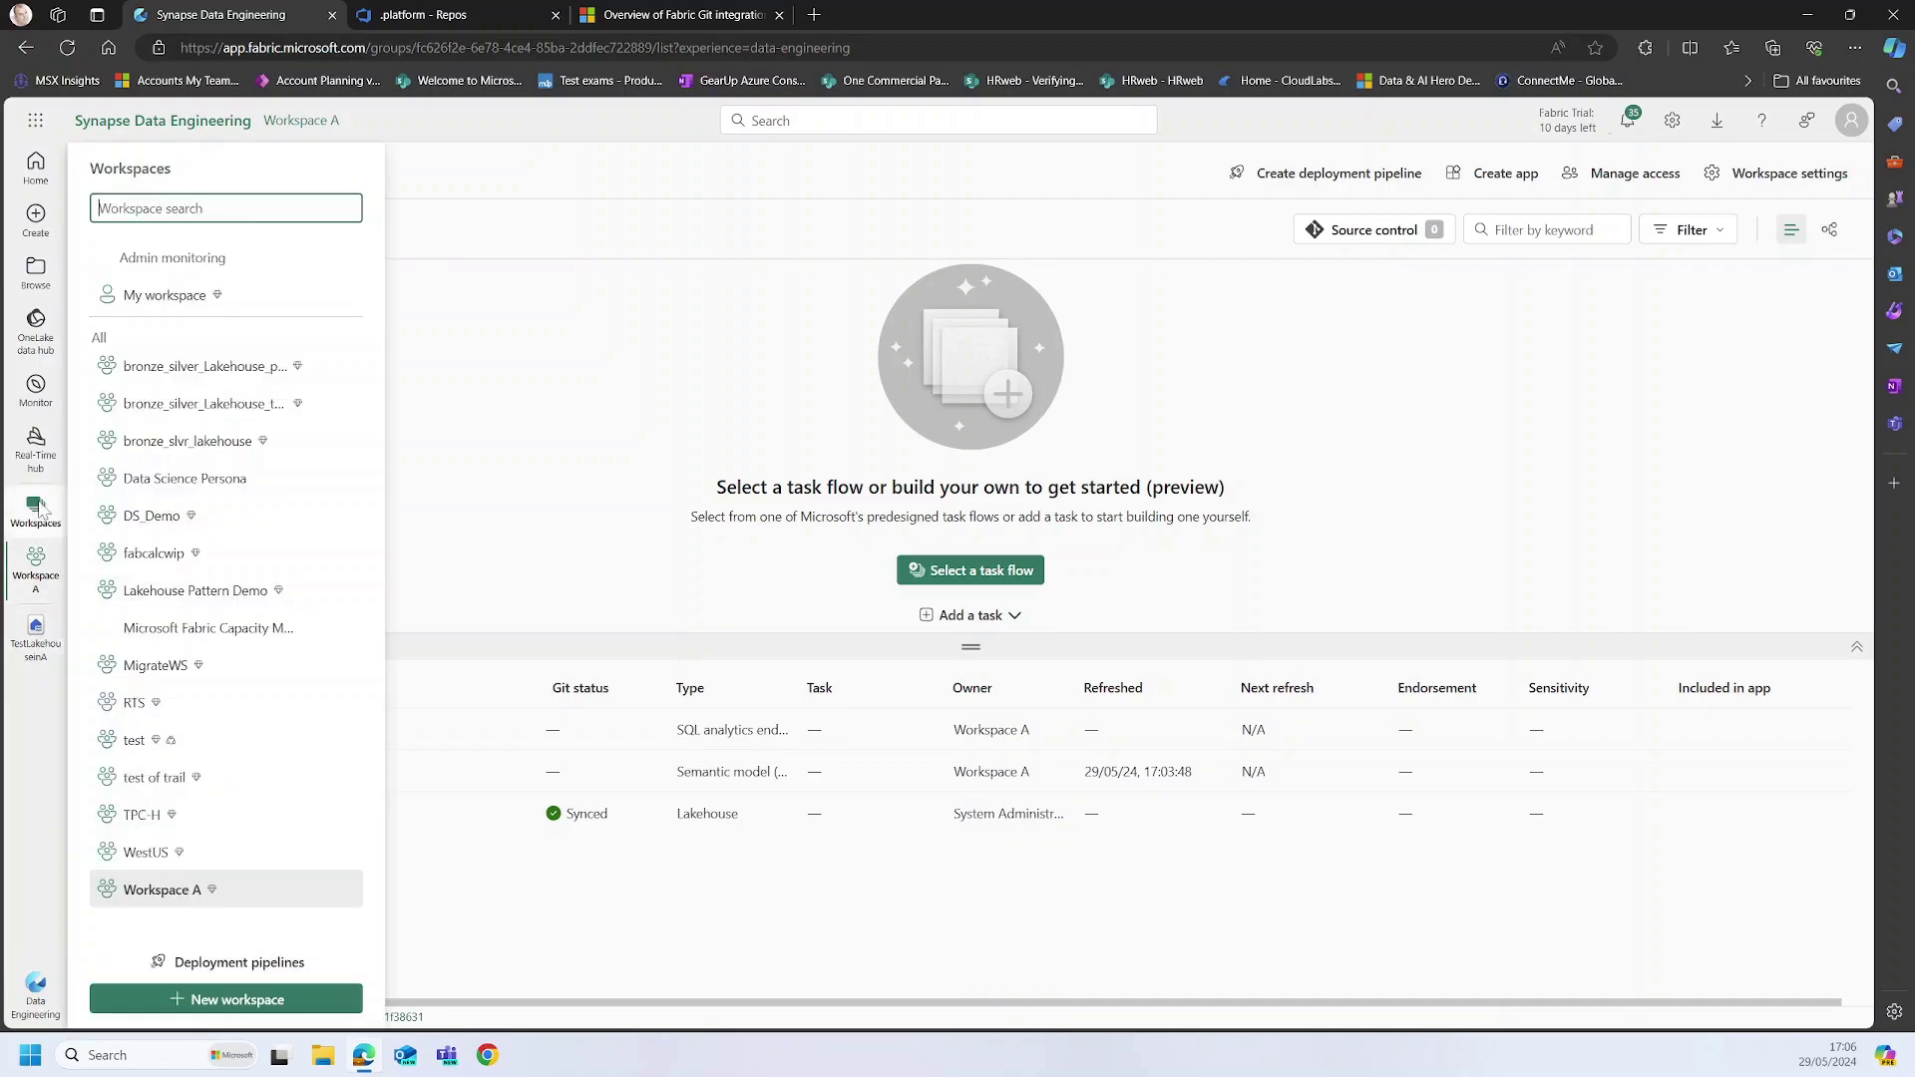
pyautogui.click(265, 999)
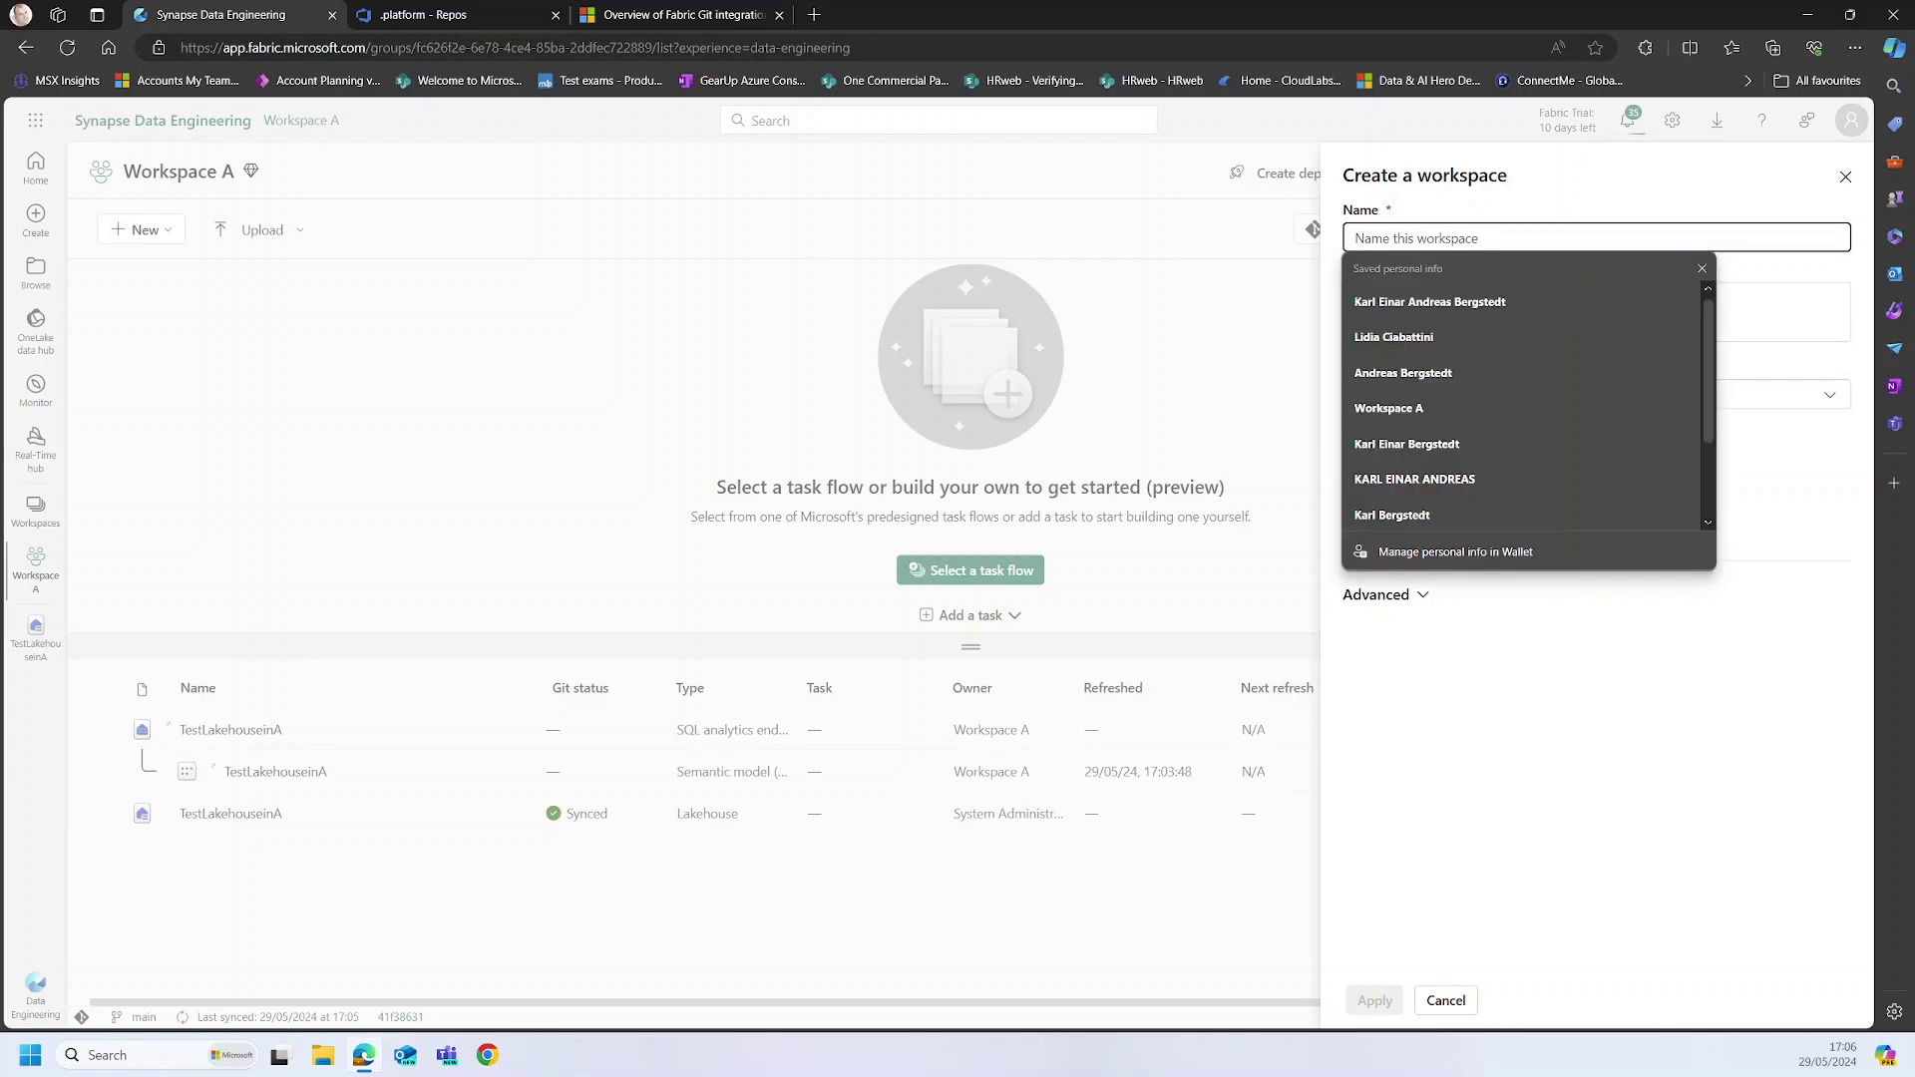
pyautogui.write('Worksp')
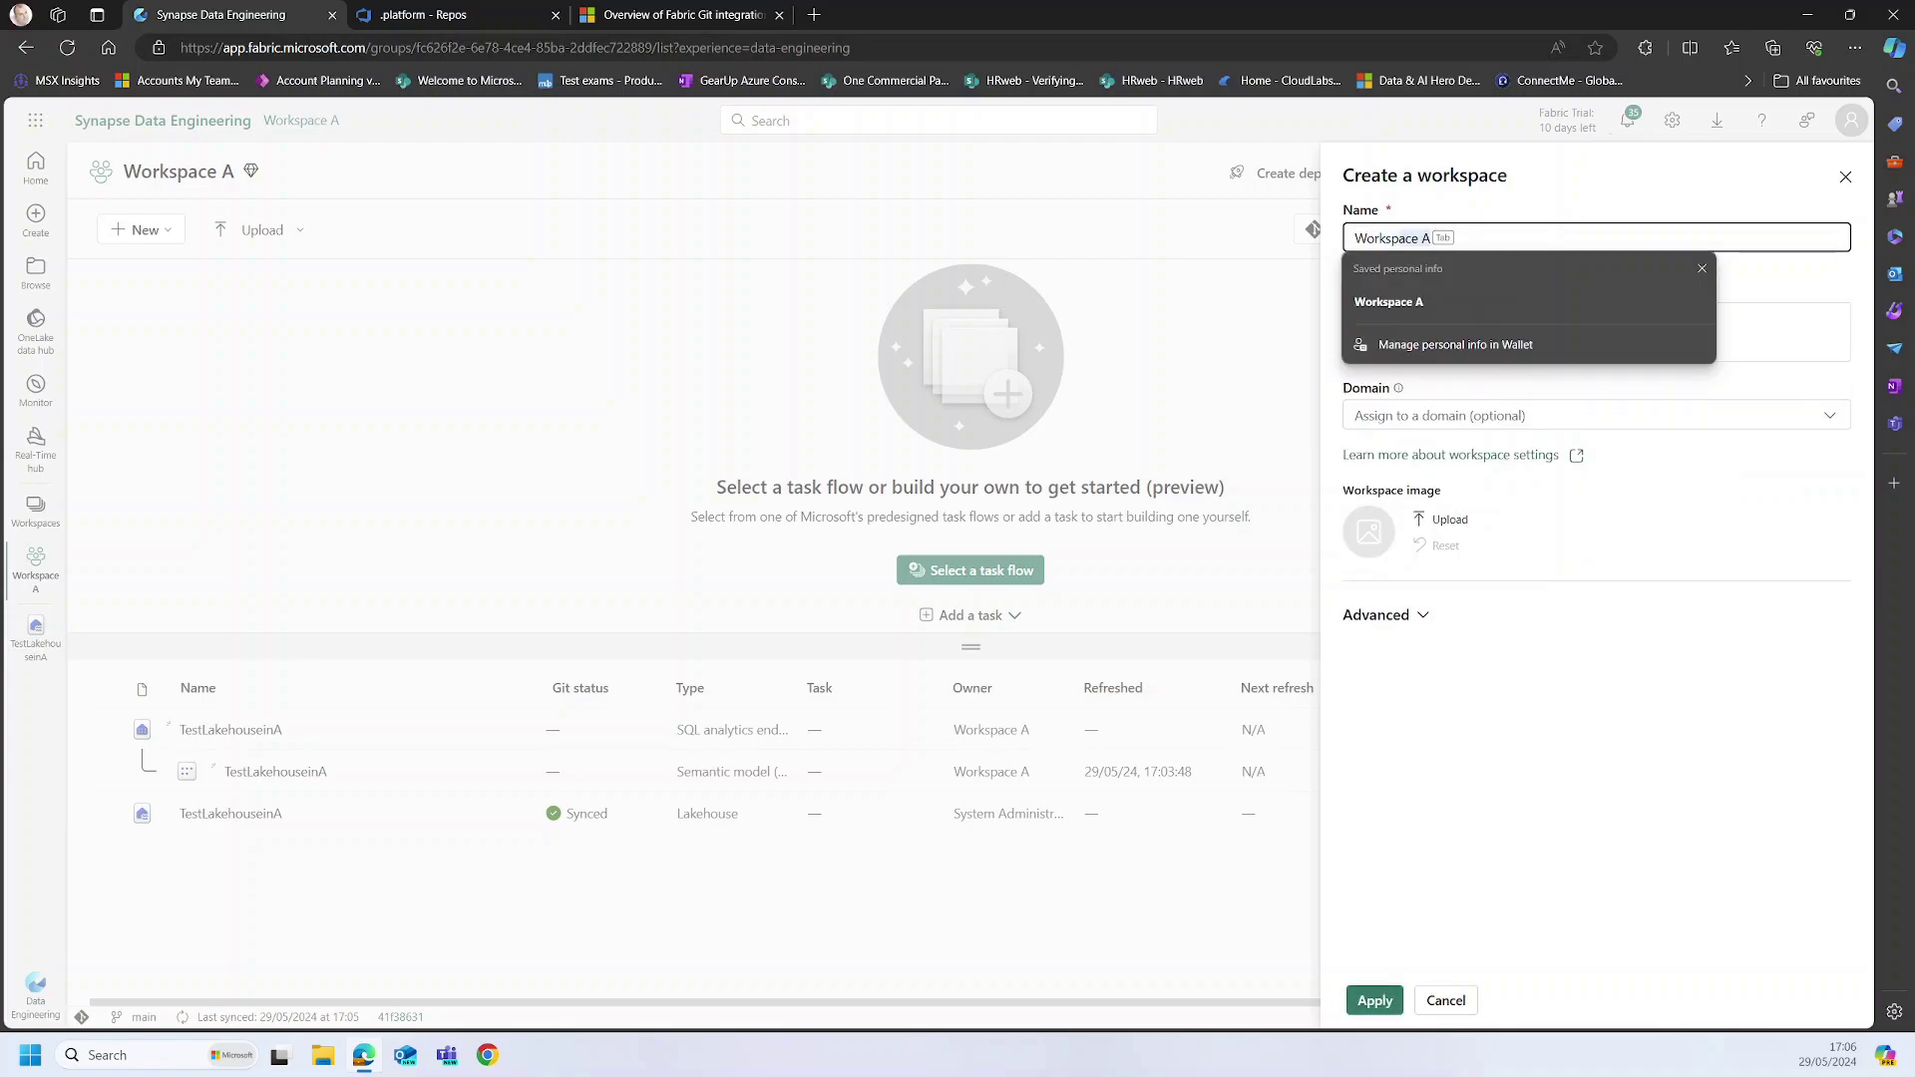
pyautogui.write('ace B')
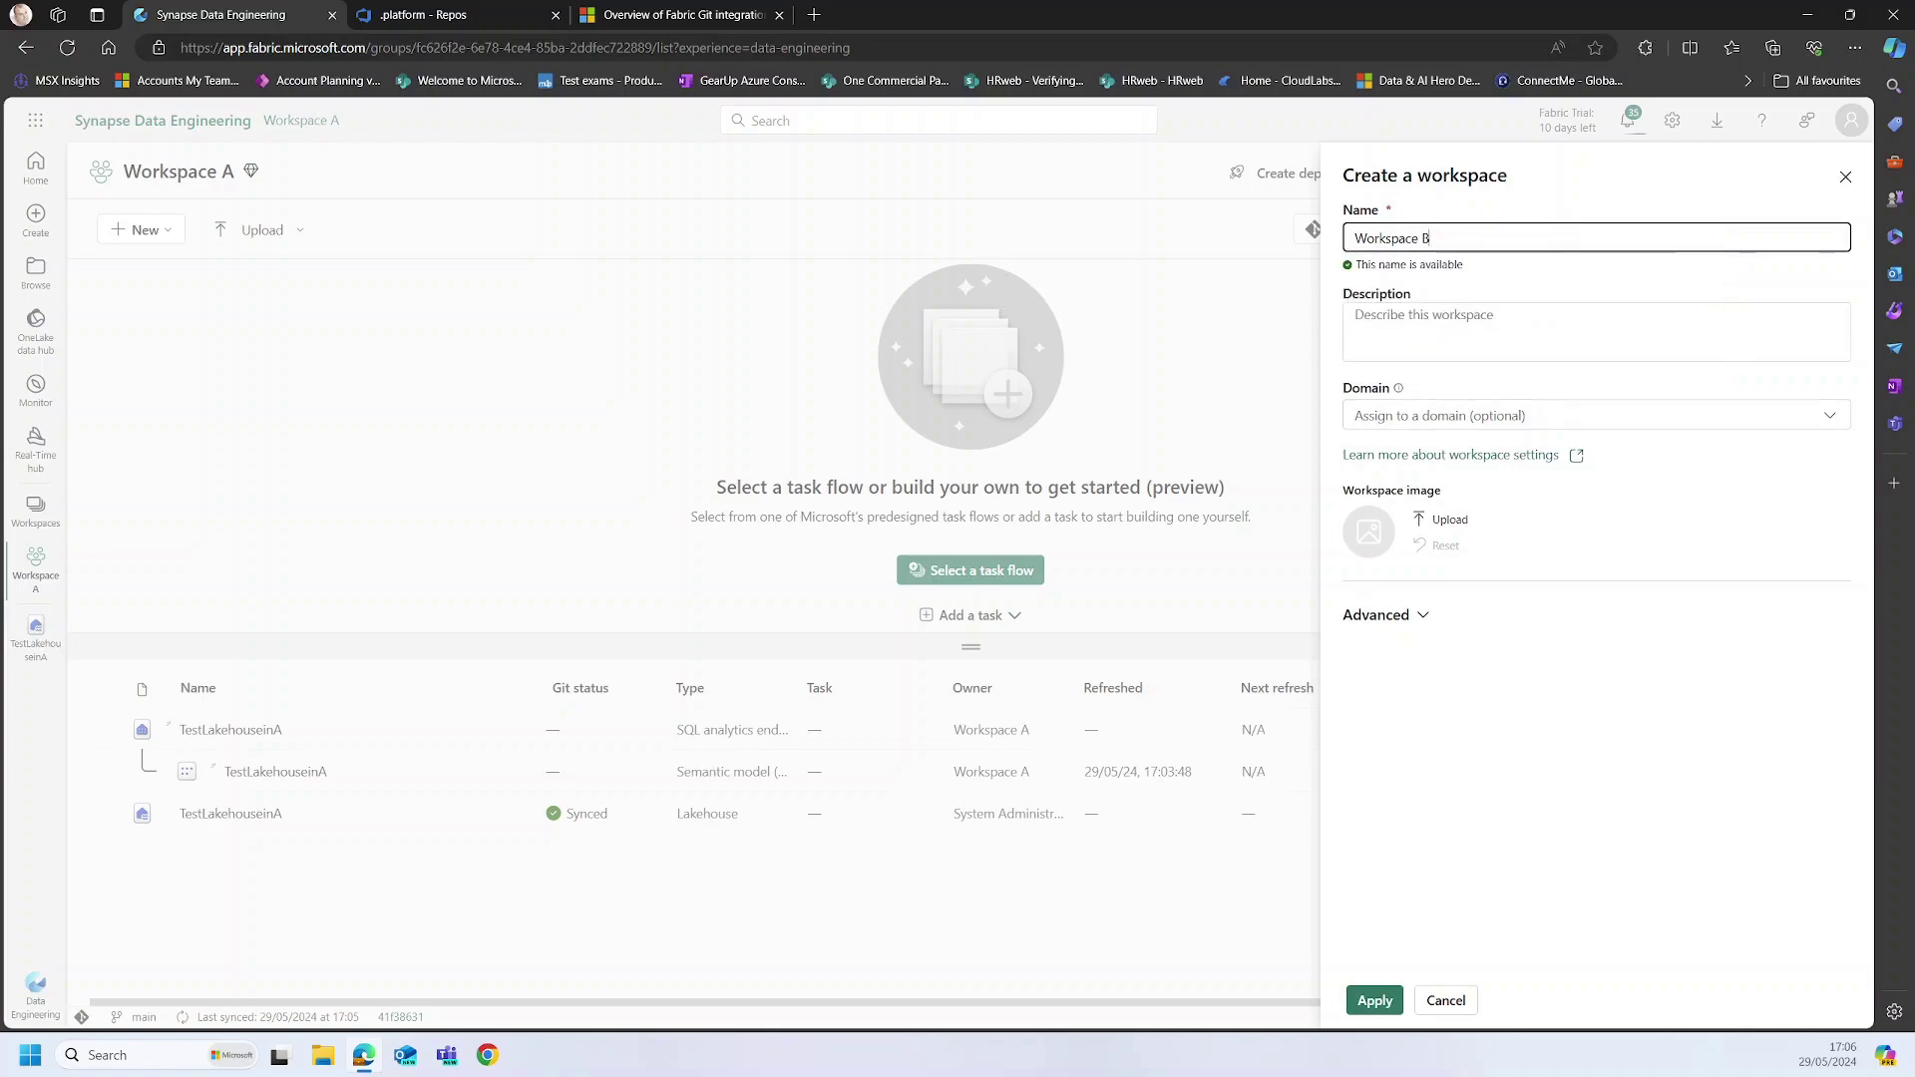
pyautogui.click(1418, 616)
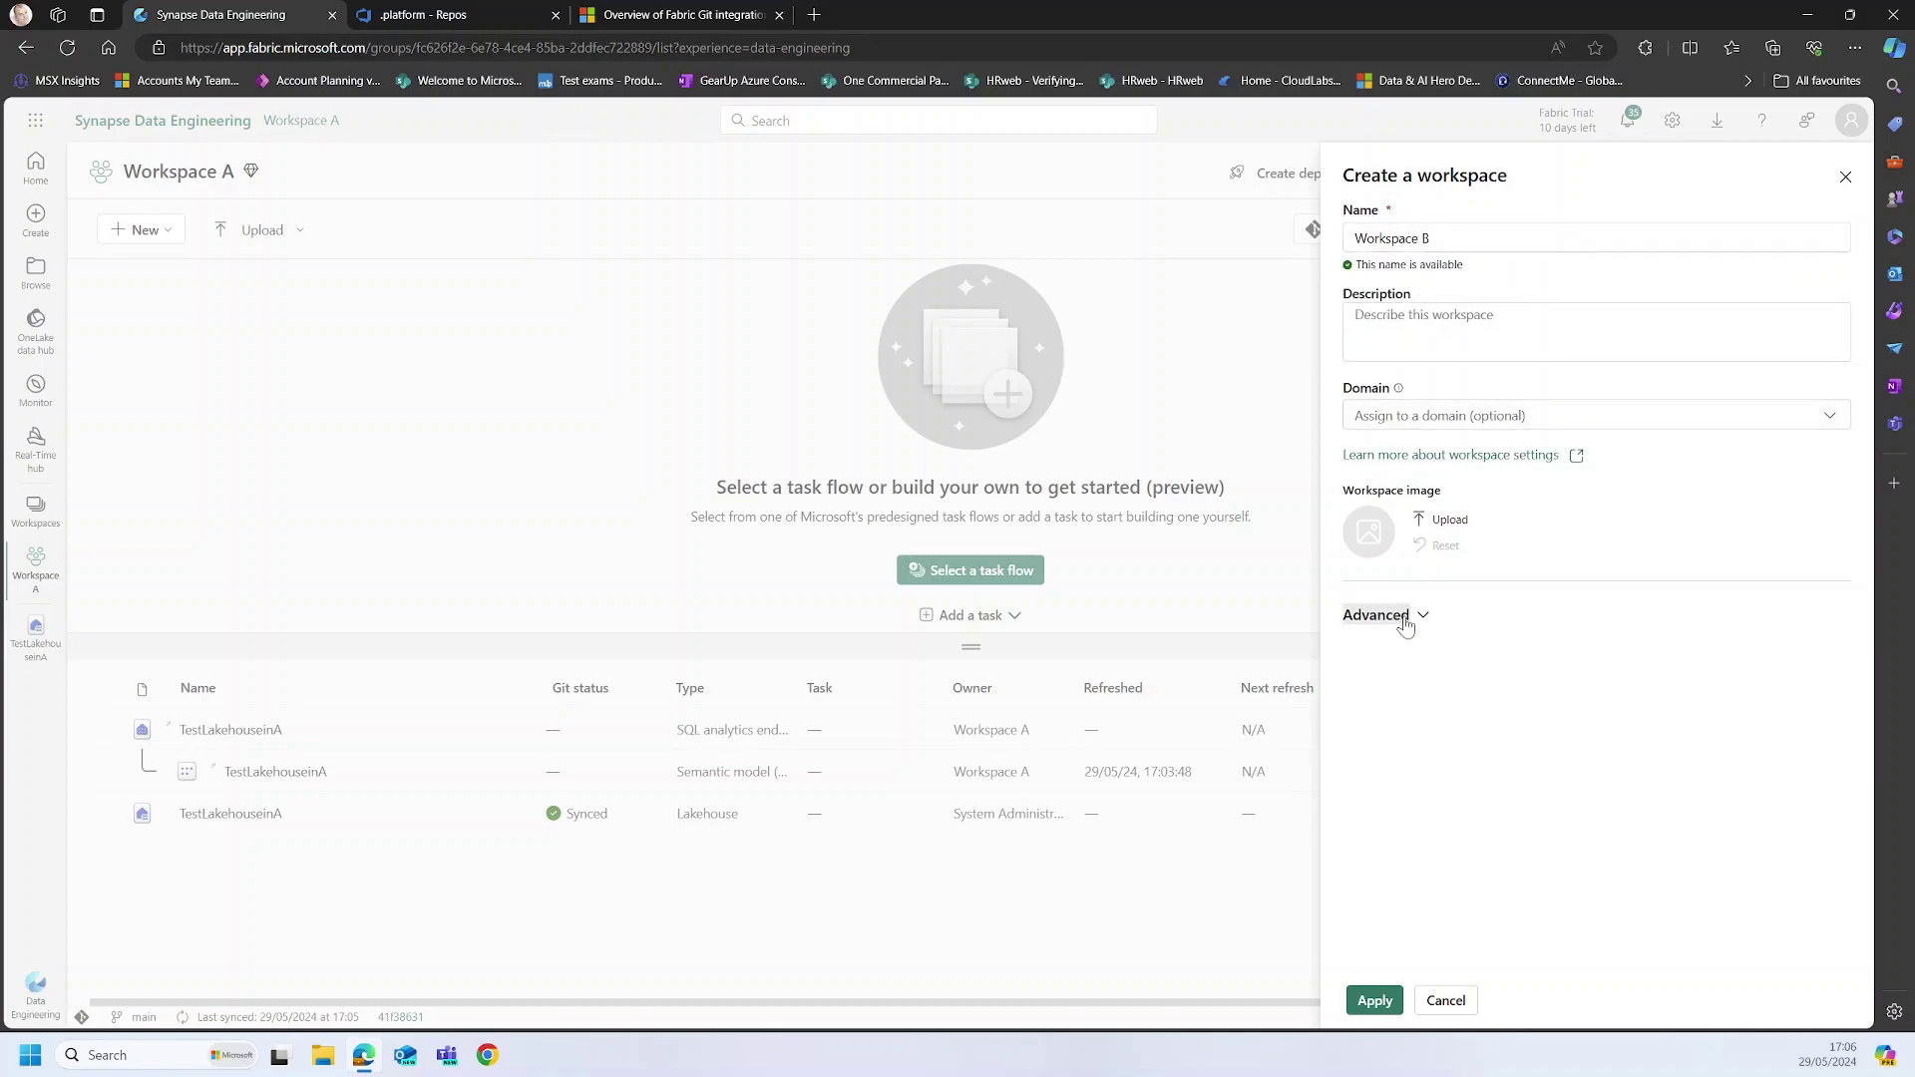
pyautogui.scroll(-6, 1441, 818)
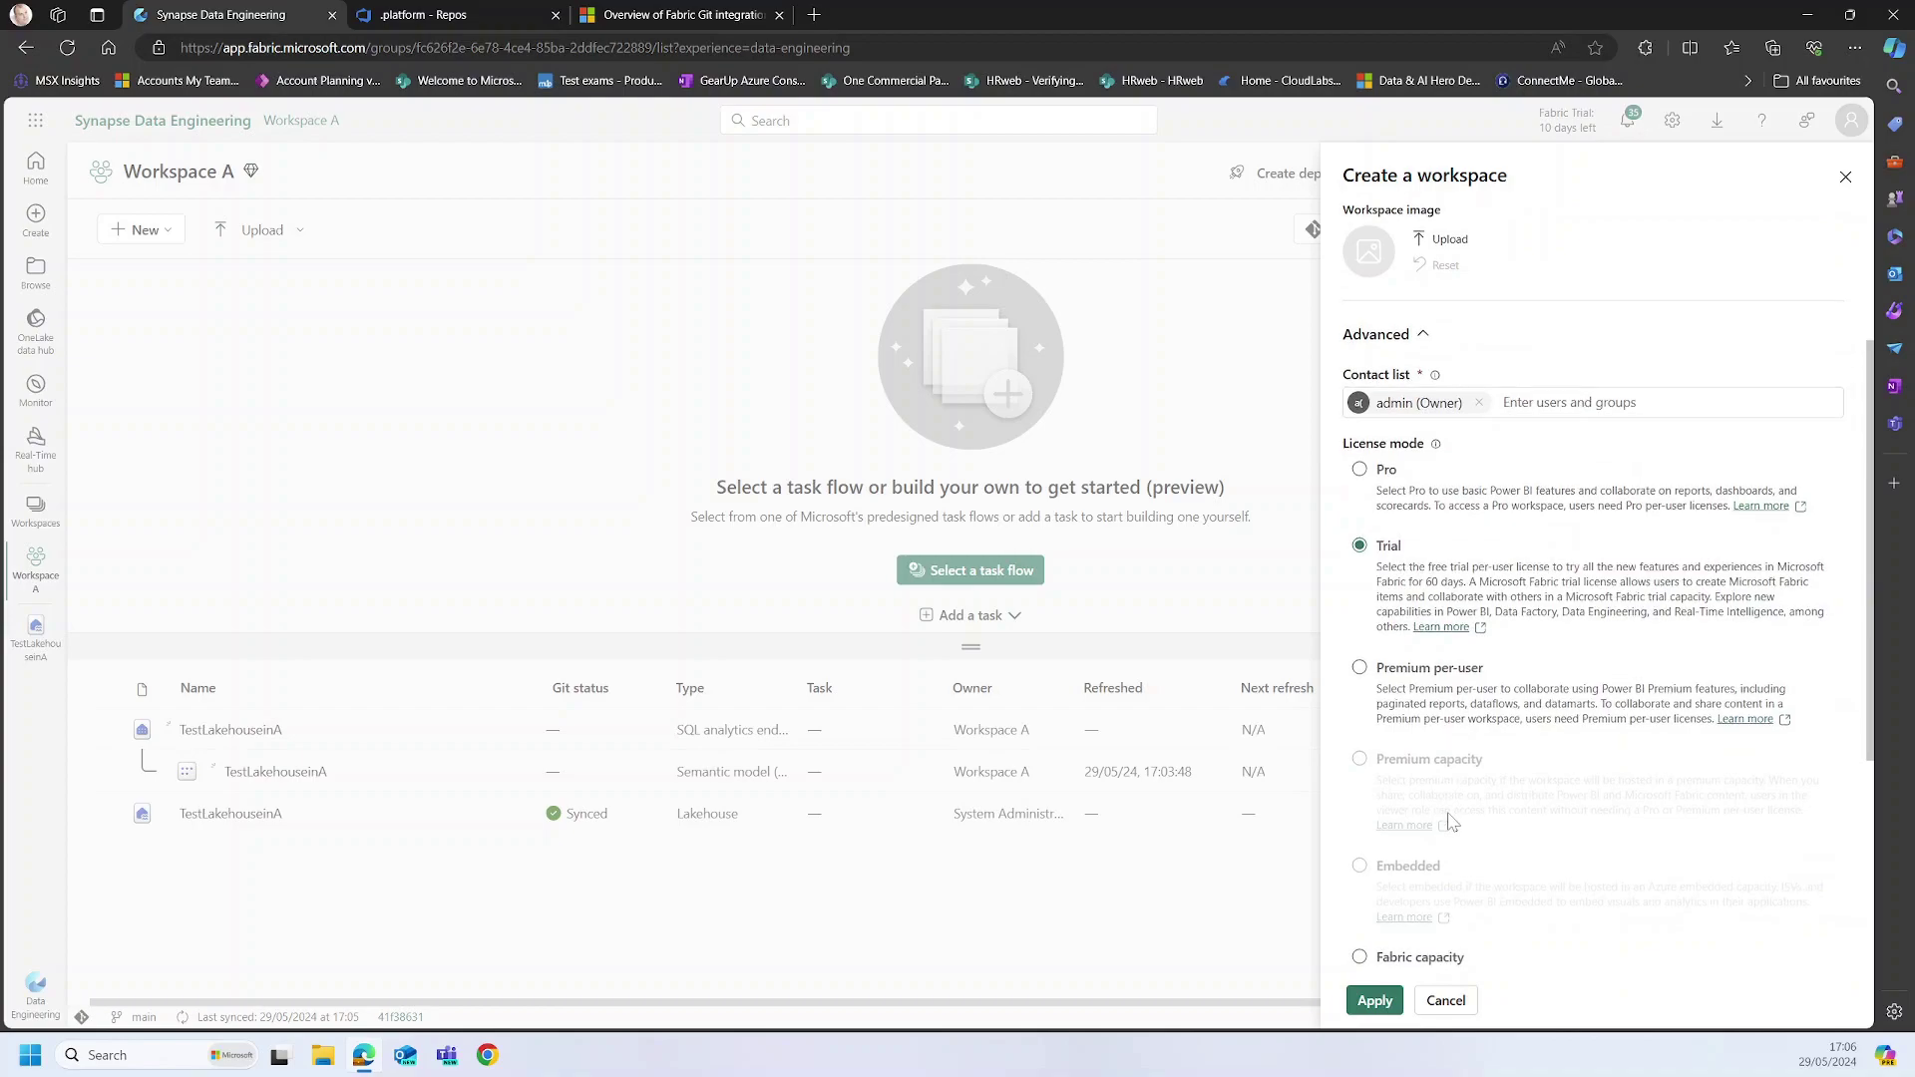
pyautogui.click(1399, 573)
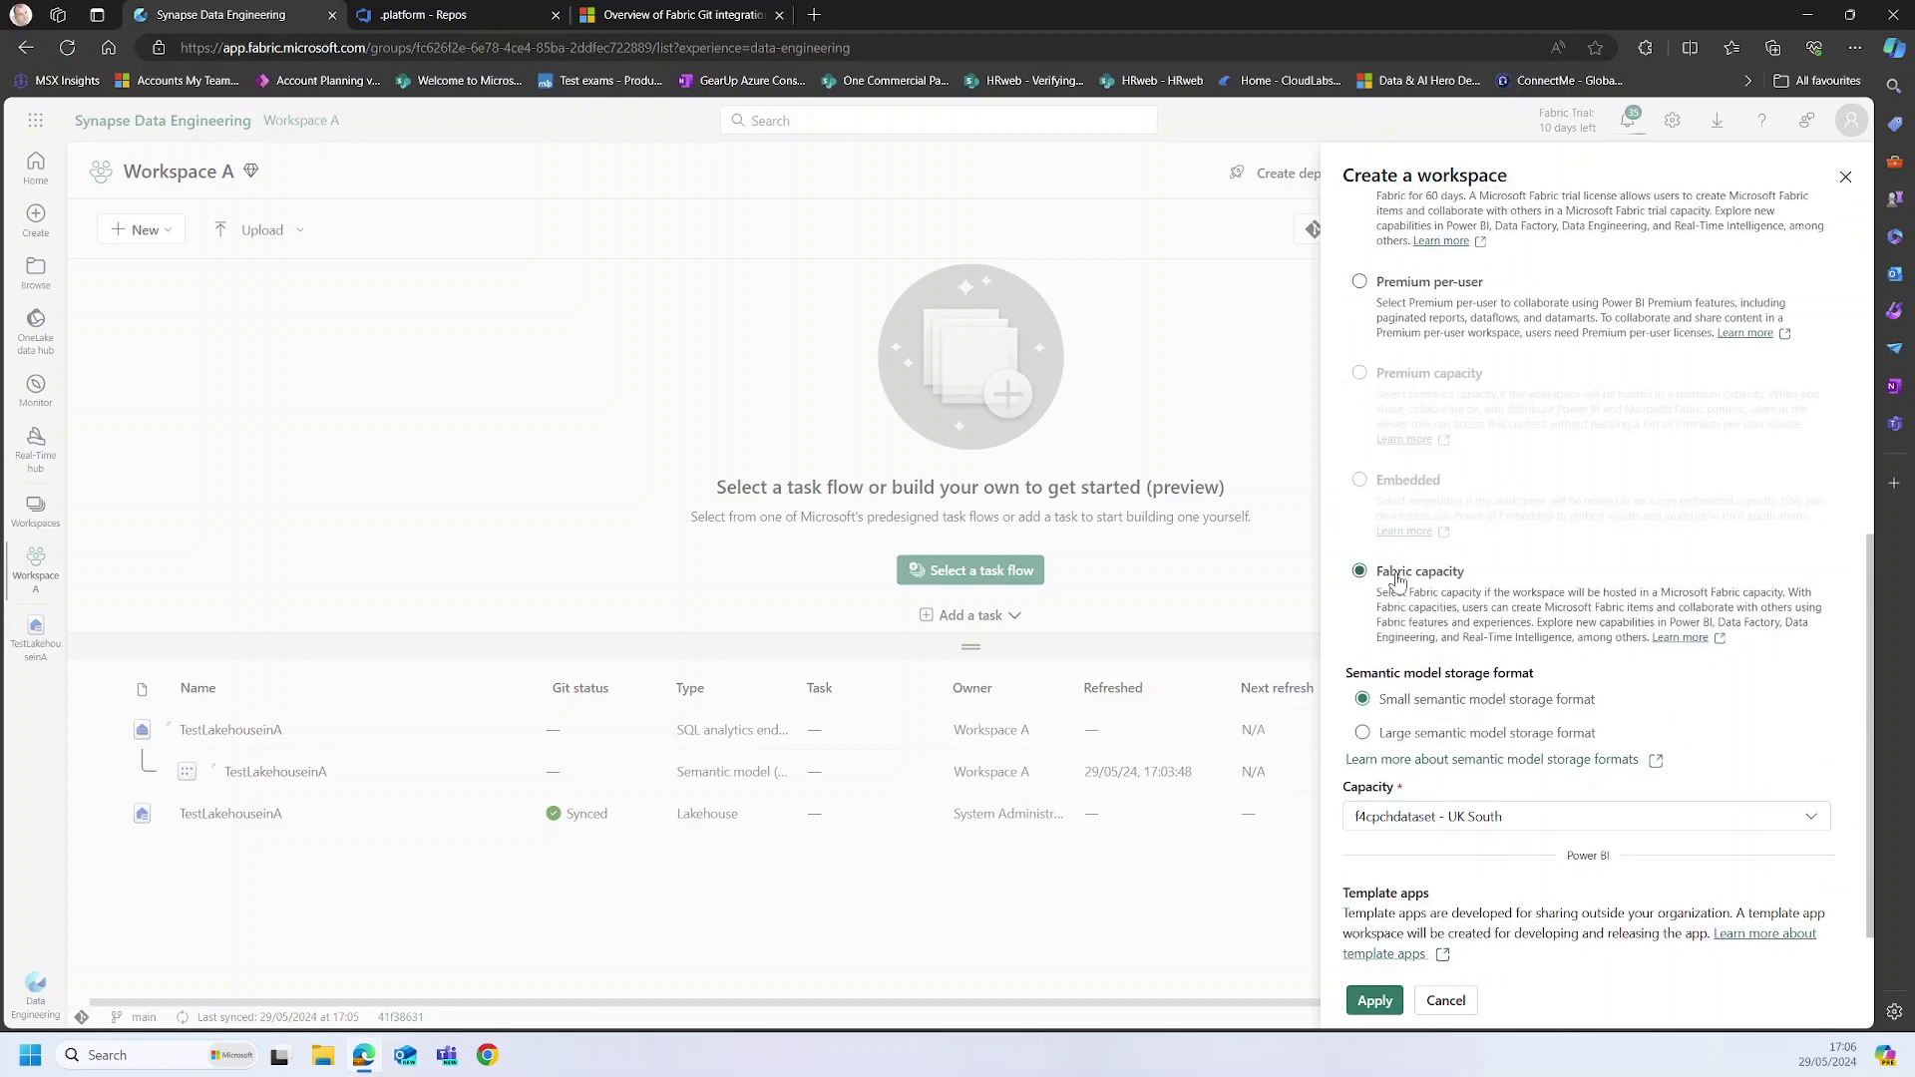
pyautogui.click(1466, 826)
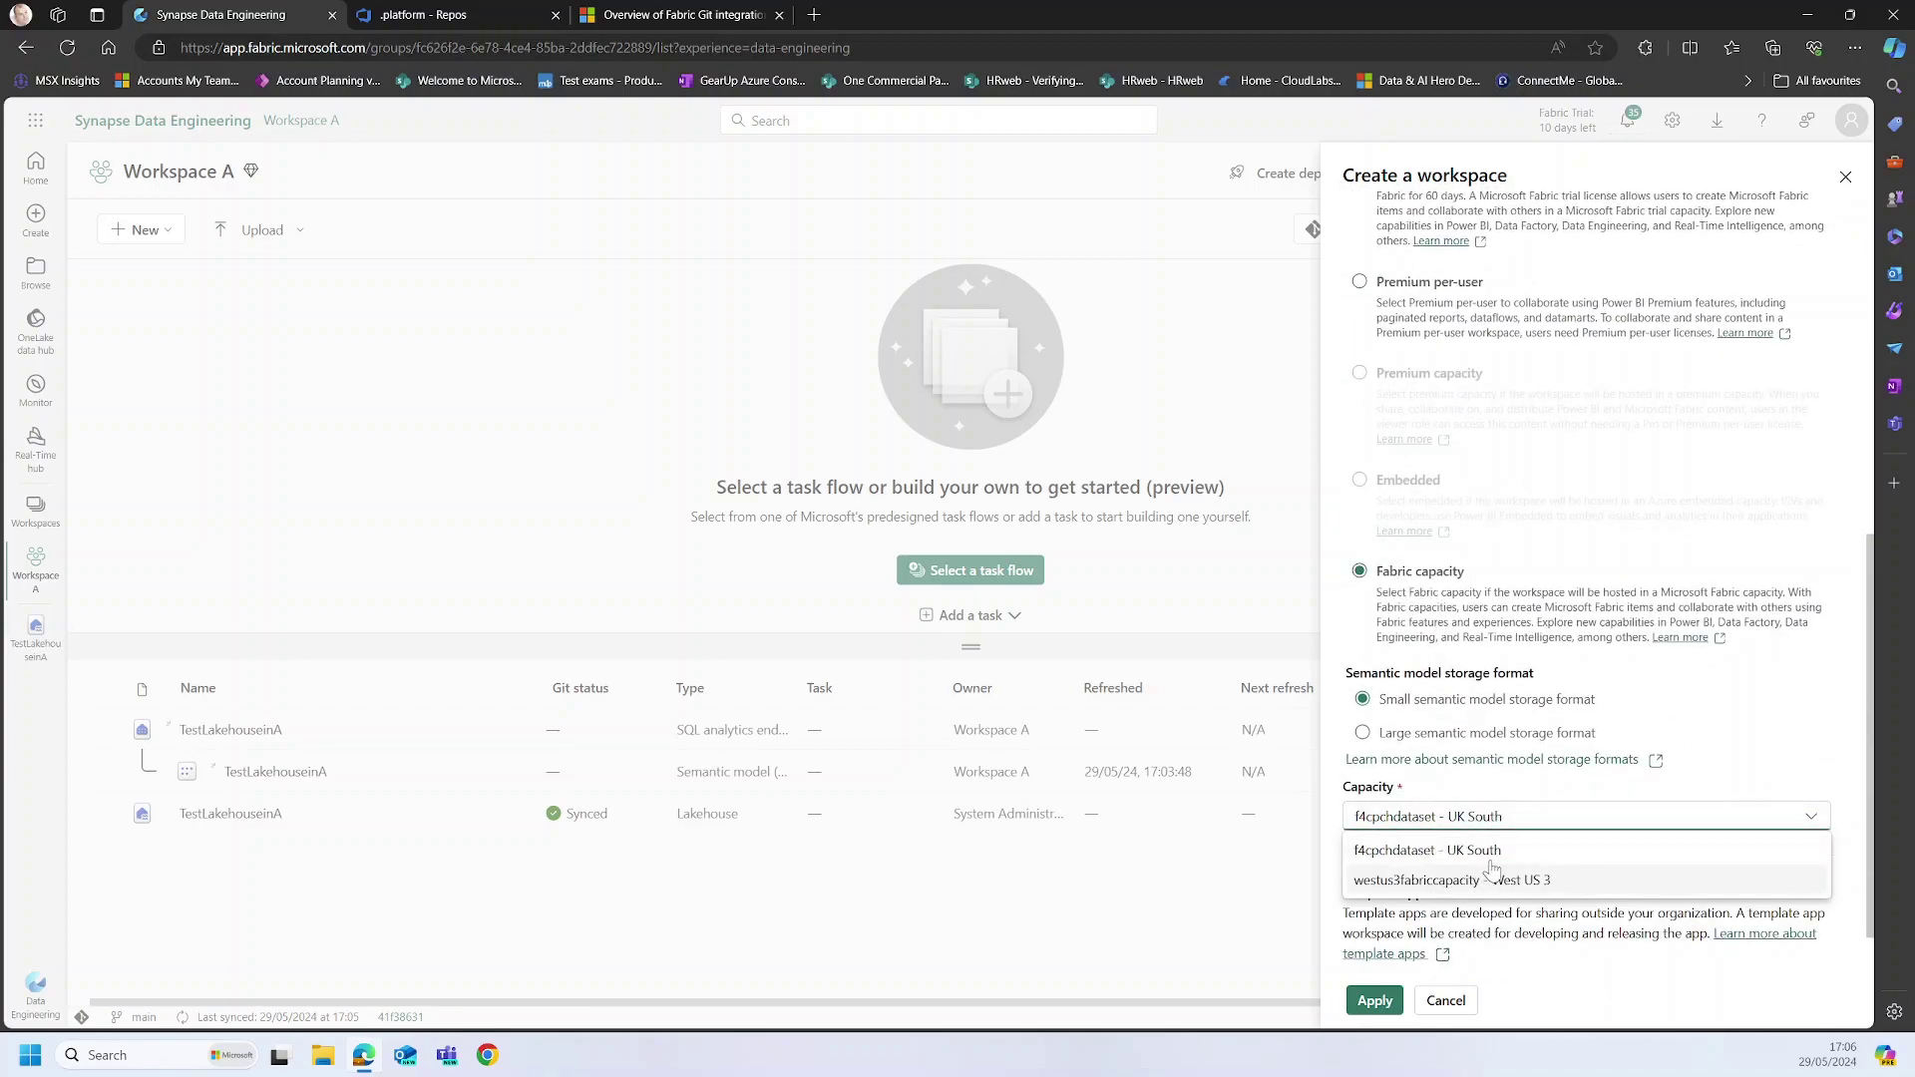
pyautogui.click(1428, 853)
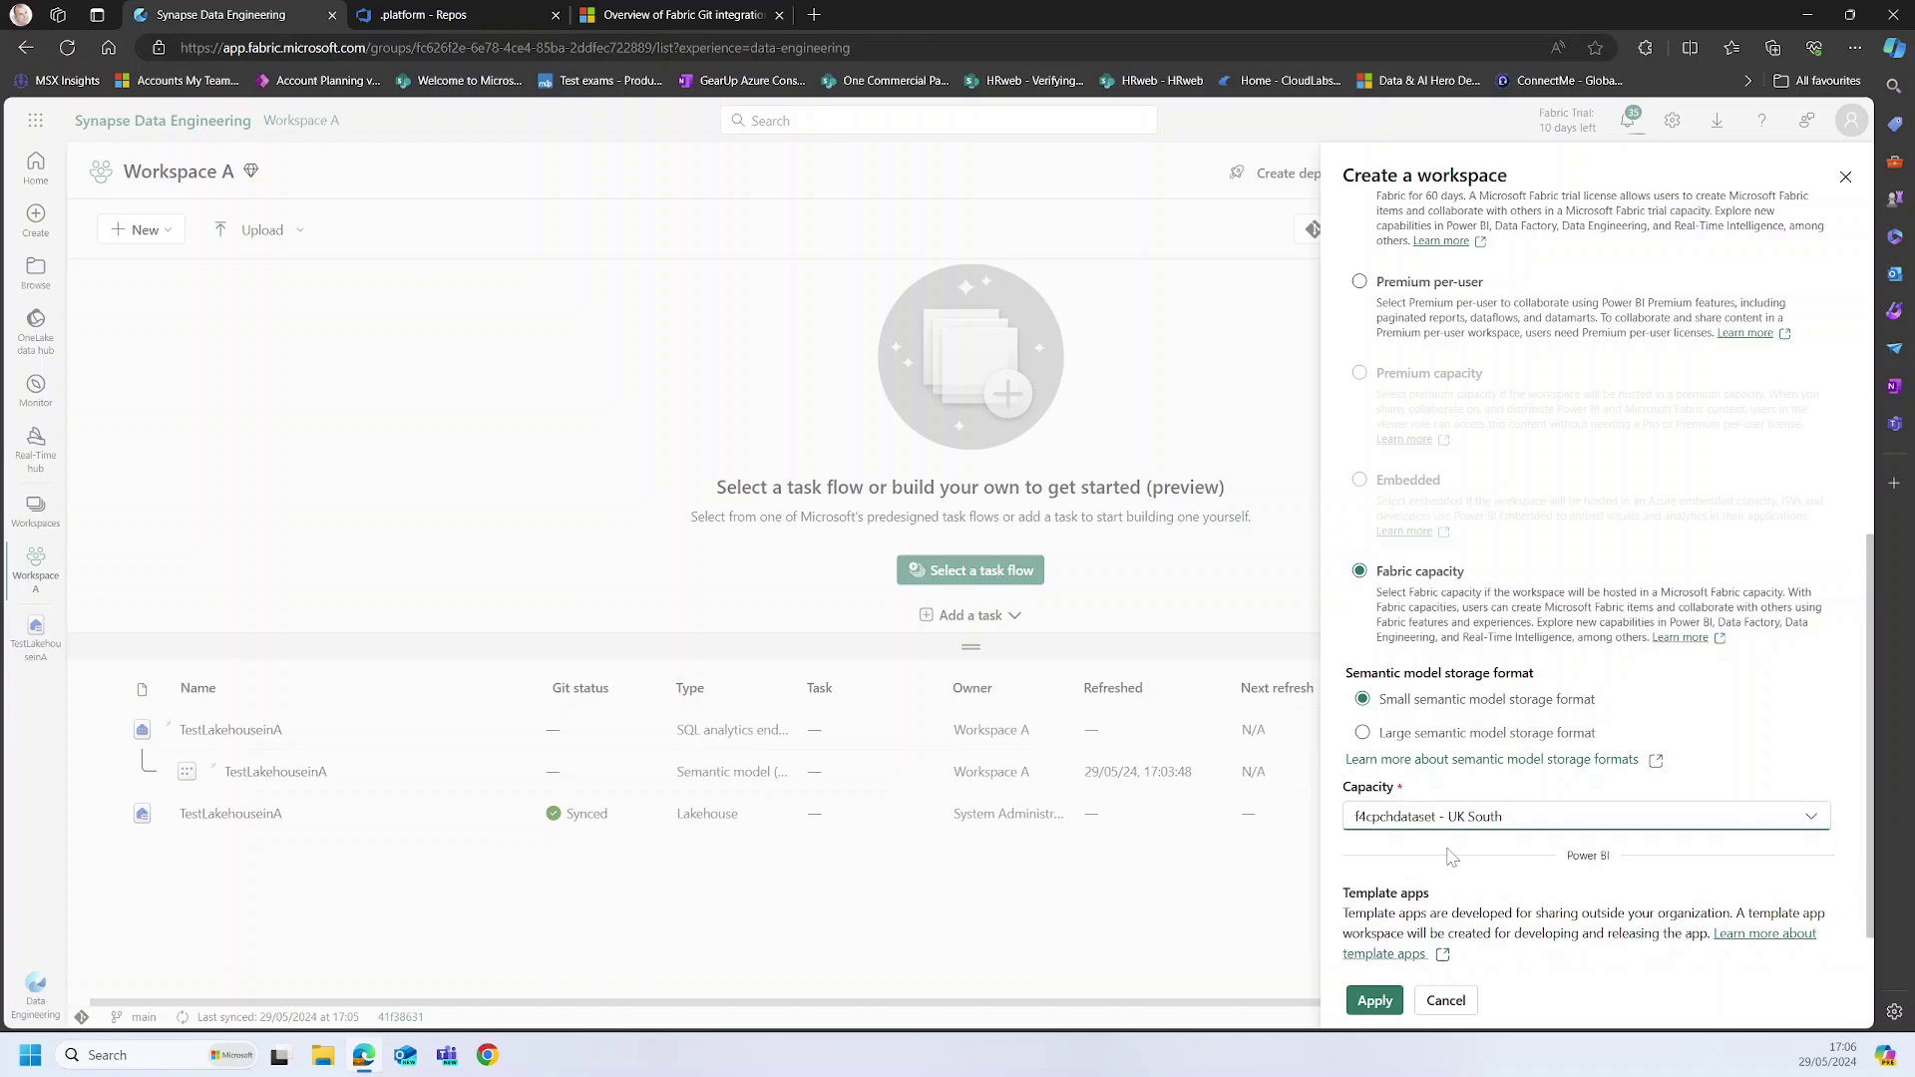
pyautogui.click(1375, 999)
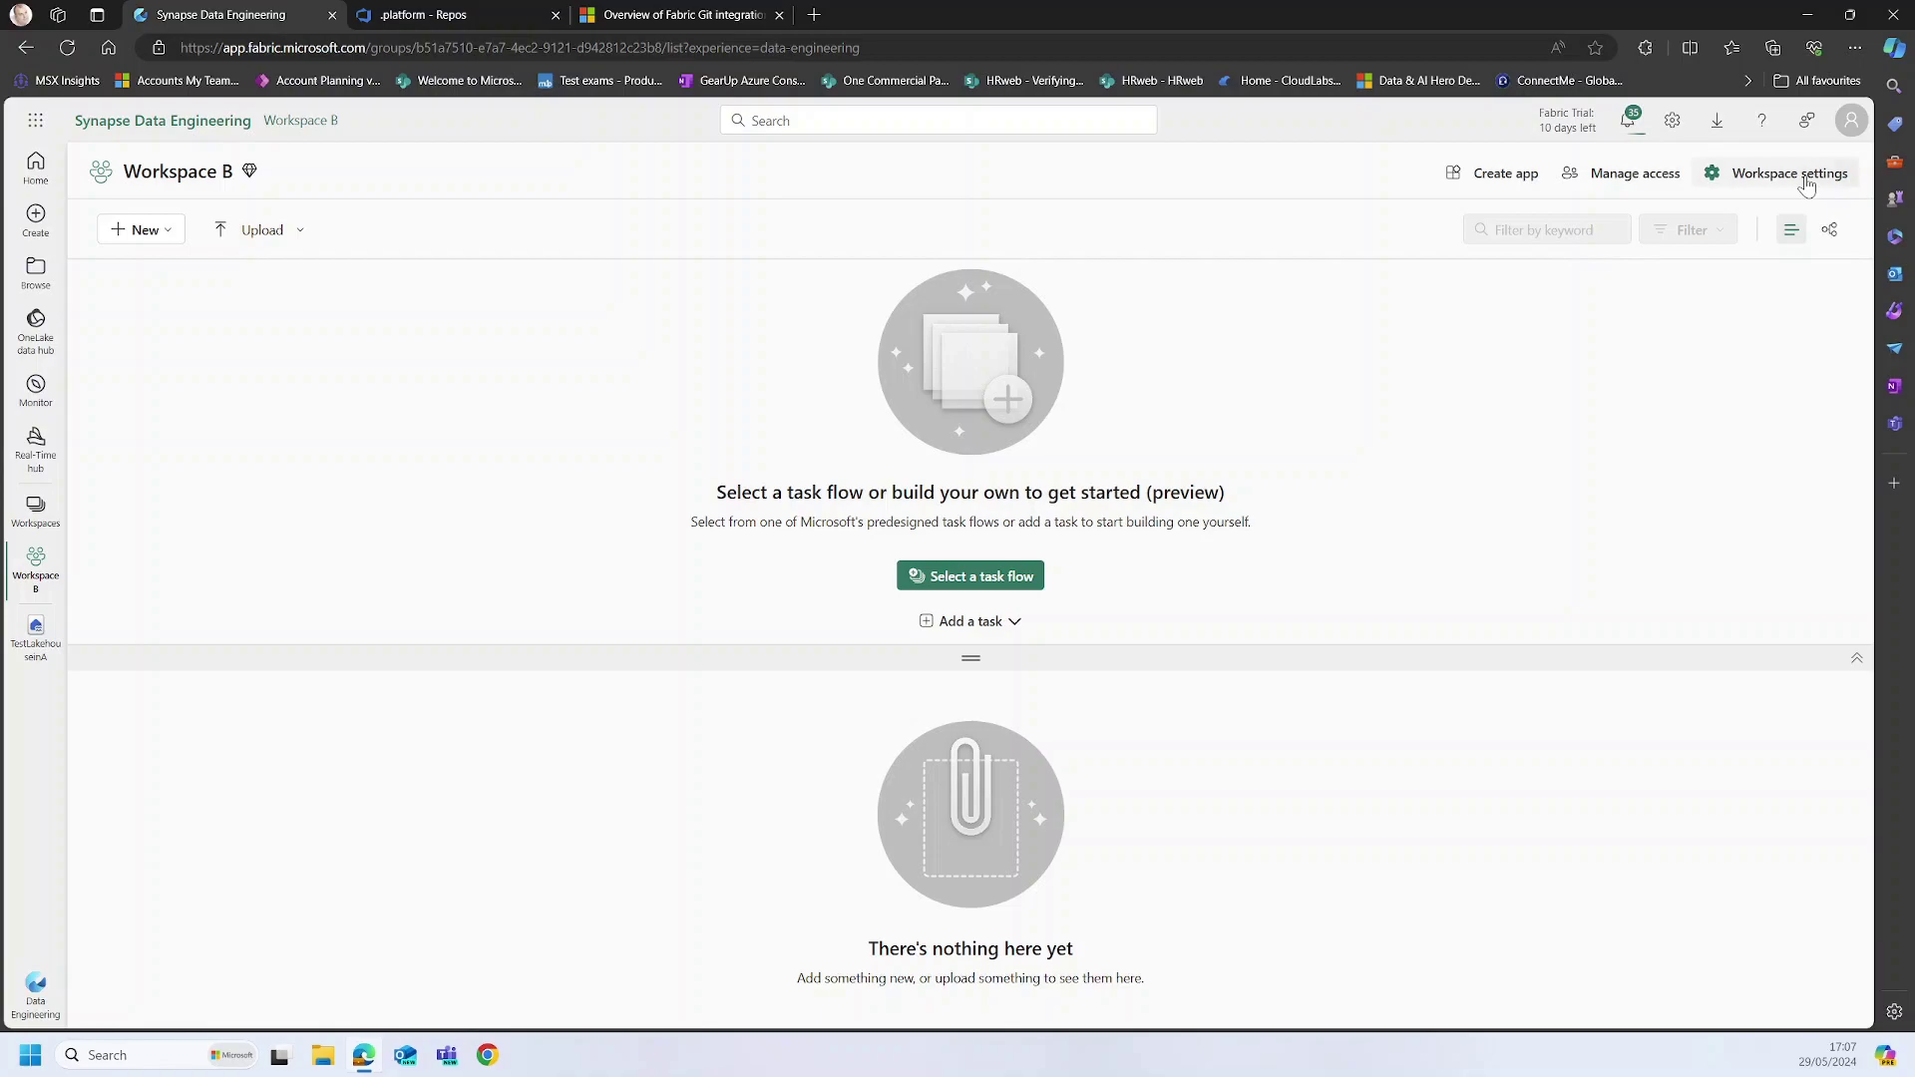
# Step: In Workspace B's Git integration, choose organization ab-ms-external and project WorkspaceMigrationDemo
pyautogui.click(1806, 188)
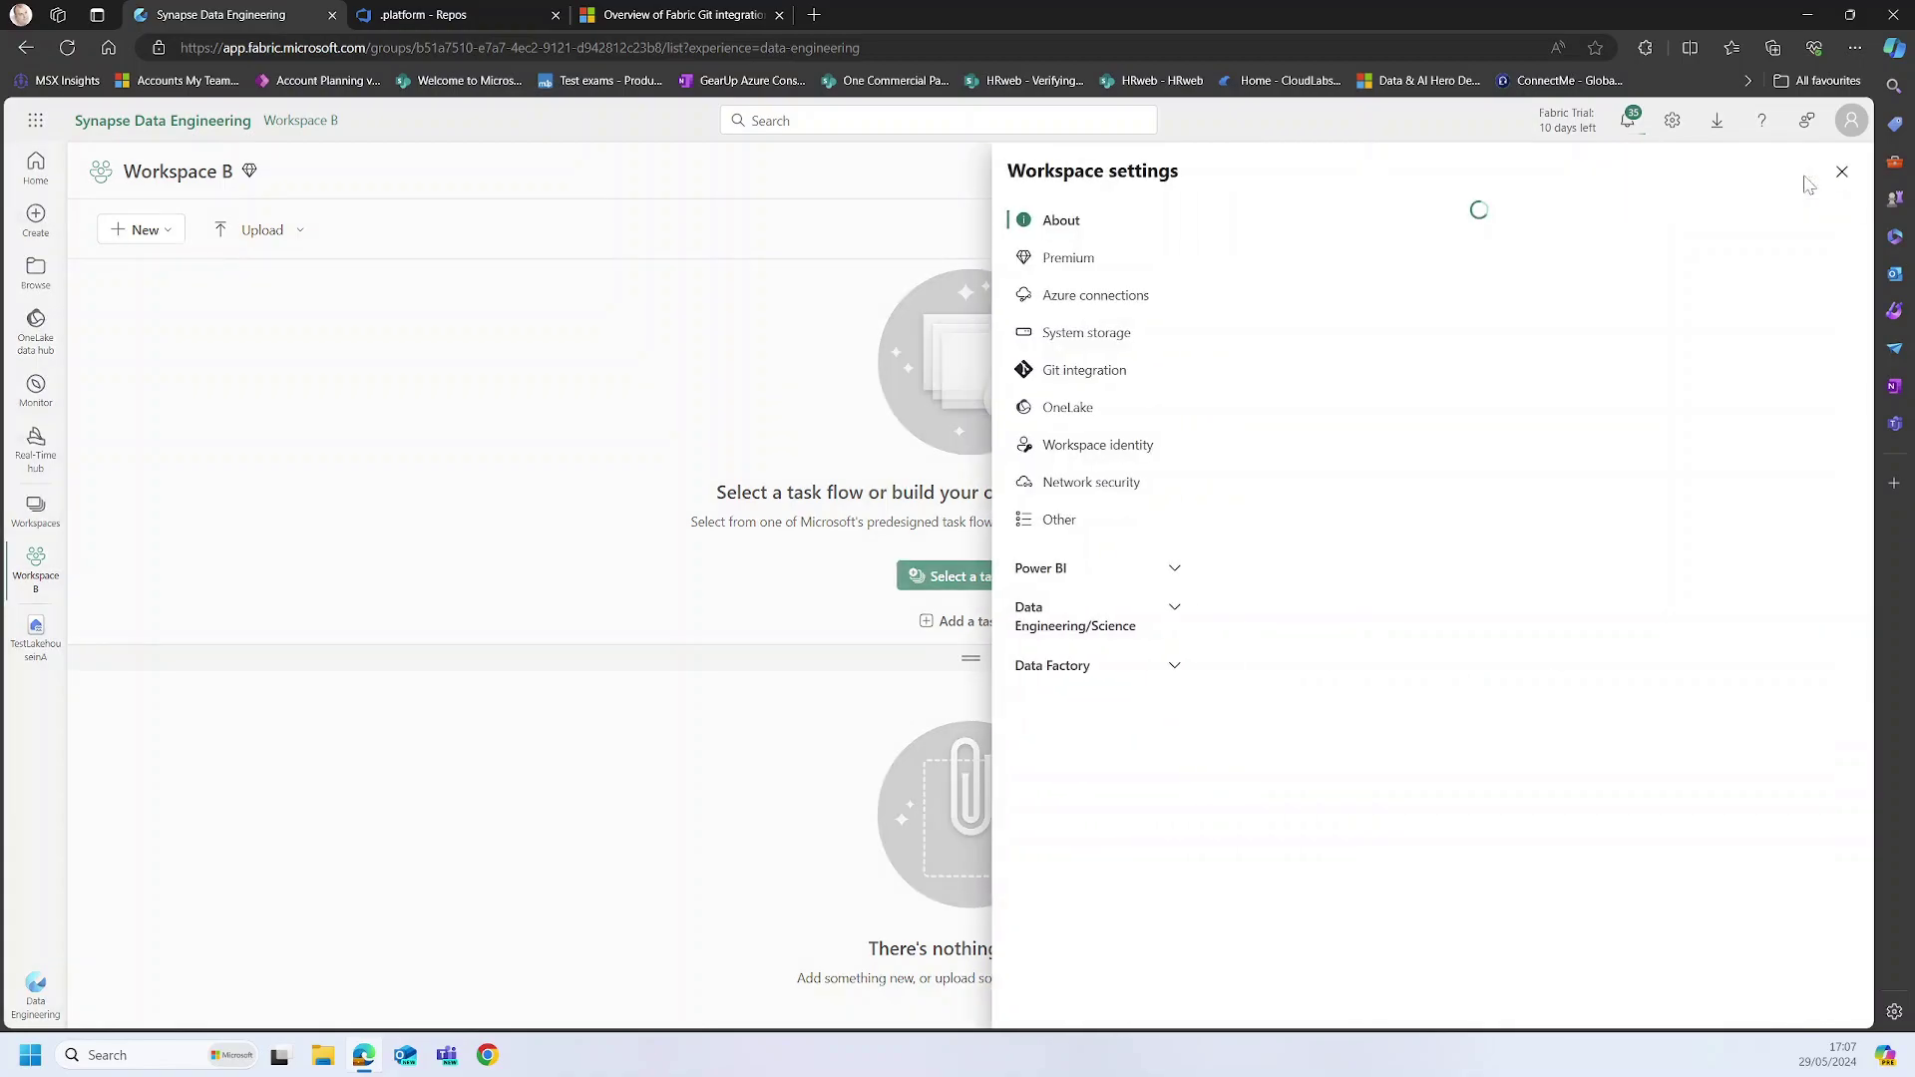
pyautogui.click(1037, 379)
pyautogui.click(1310, 504)
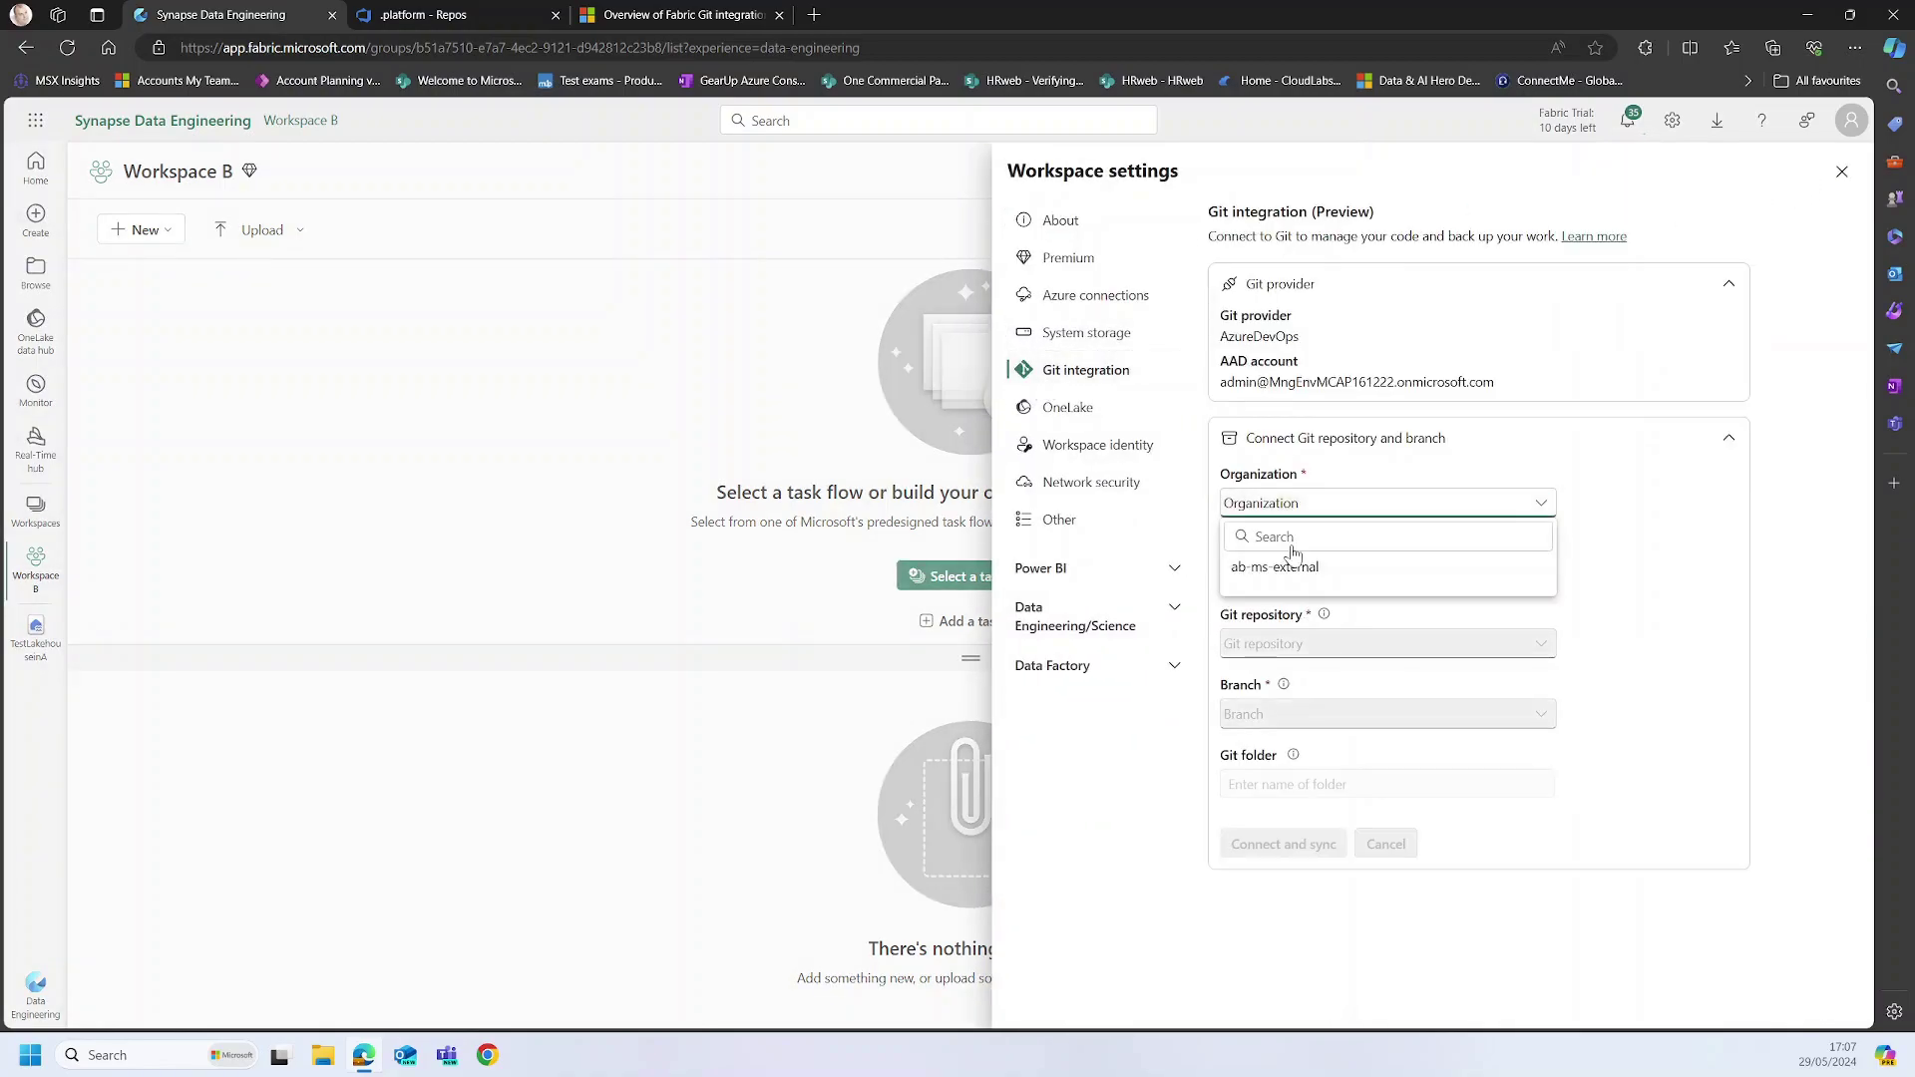
pyautogui.click(1290, 568)
pyautogui.click(1293, 575)
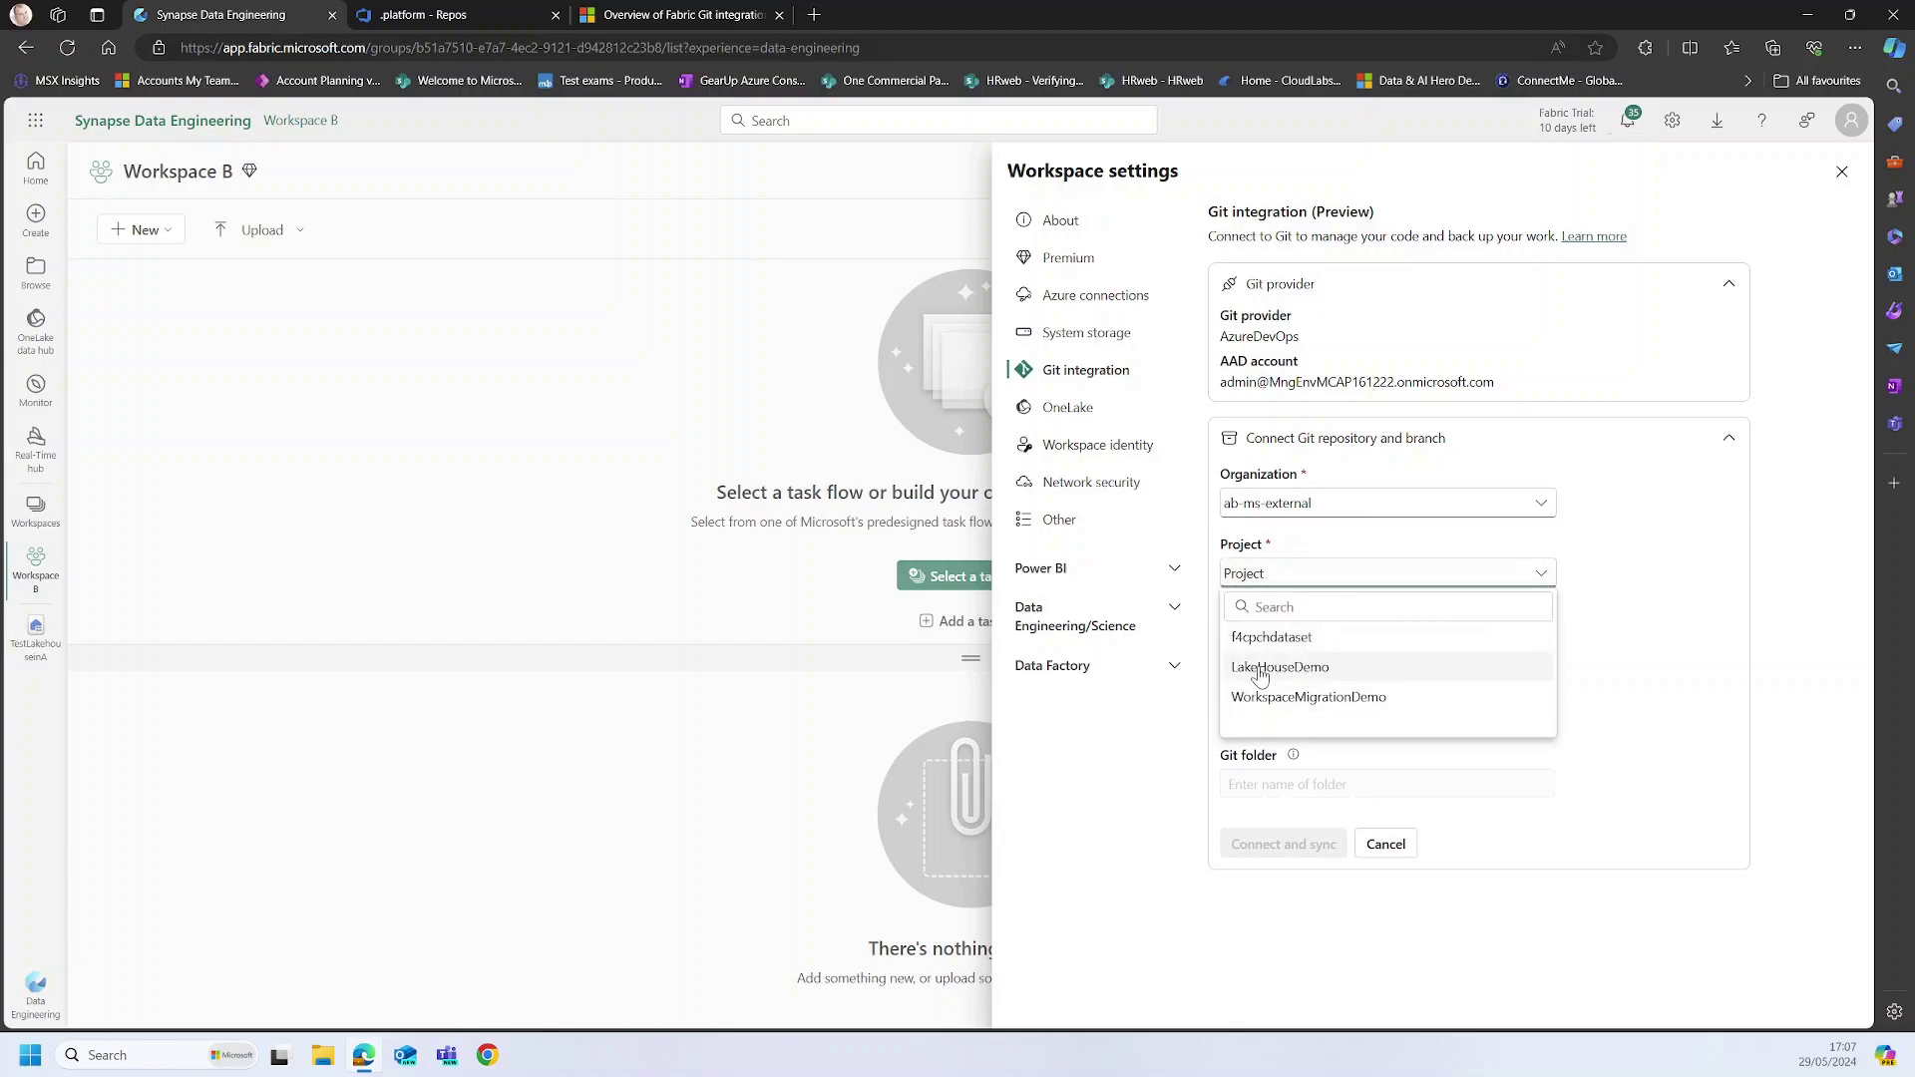
pyautogui.click(1315, 698)
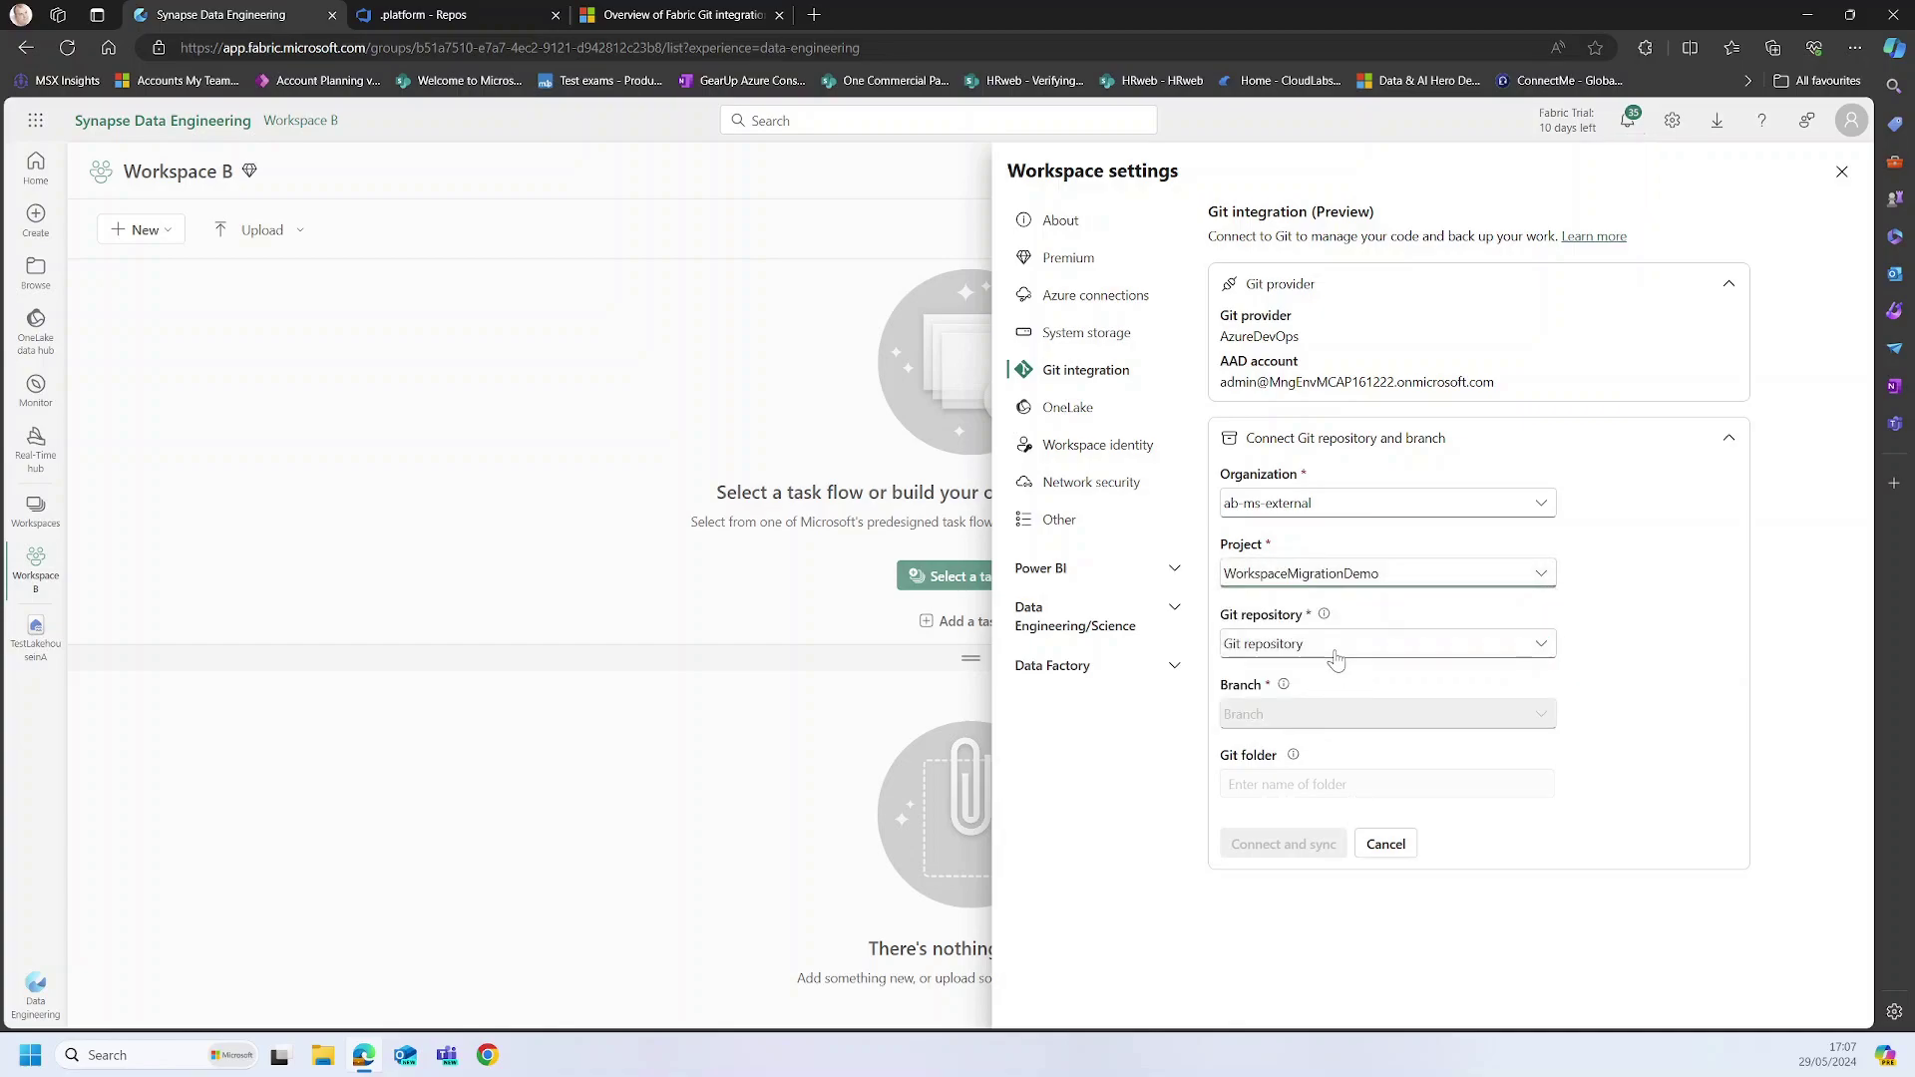
# Step: Select repository WorkspaceMigrationDemo, branch main, folder /WorkspaceA, then connect and sync
pyautogui.click(1337, 659)
pyautogui.click(1304, 720)
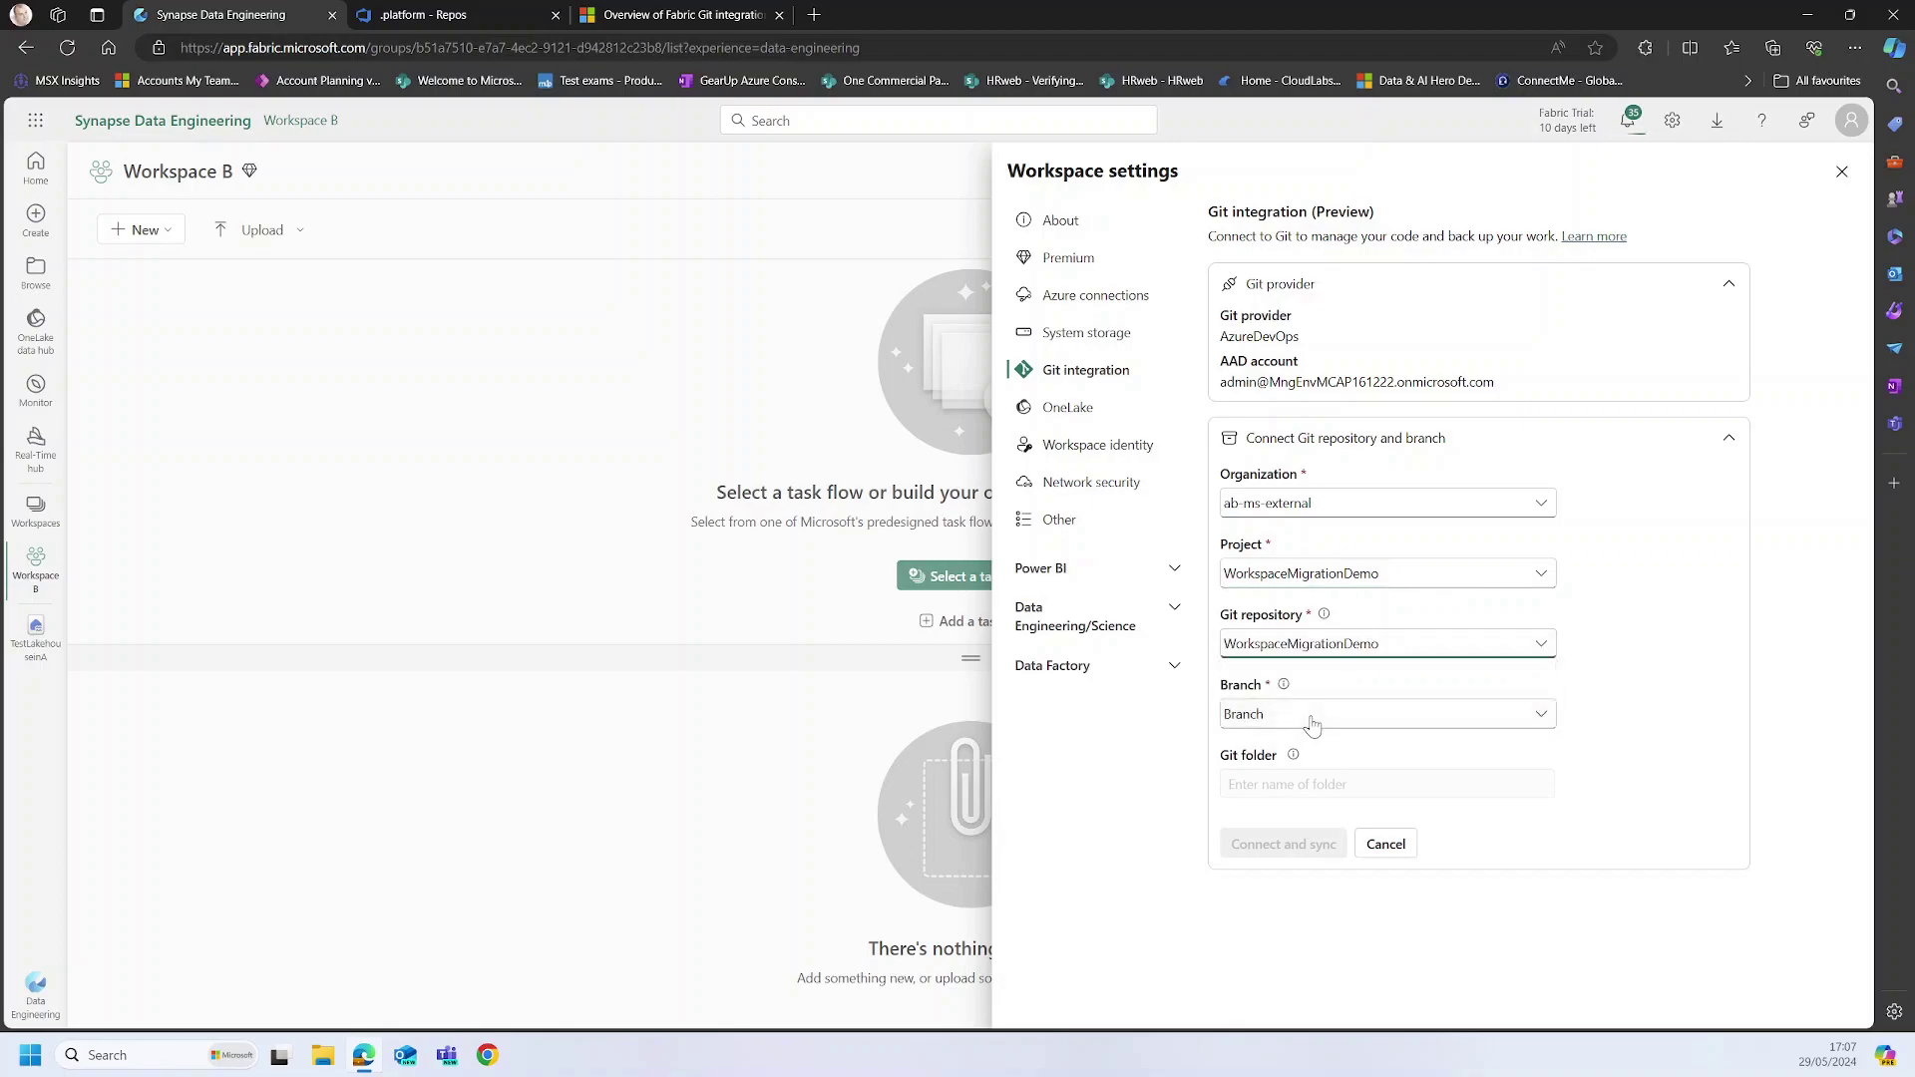
pyautogui.click(1312, 725)
pyautogui.click(1266, 815)
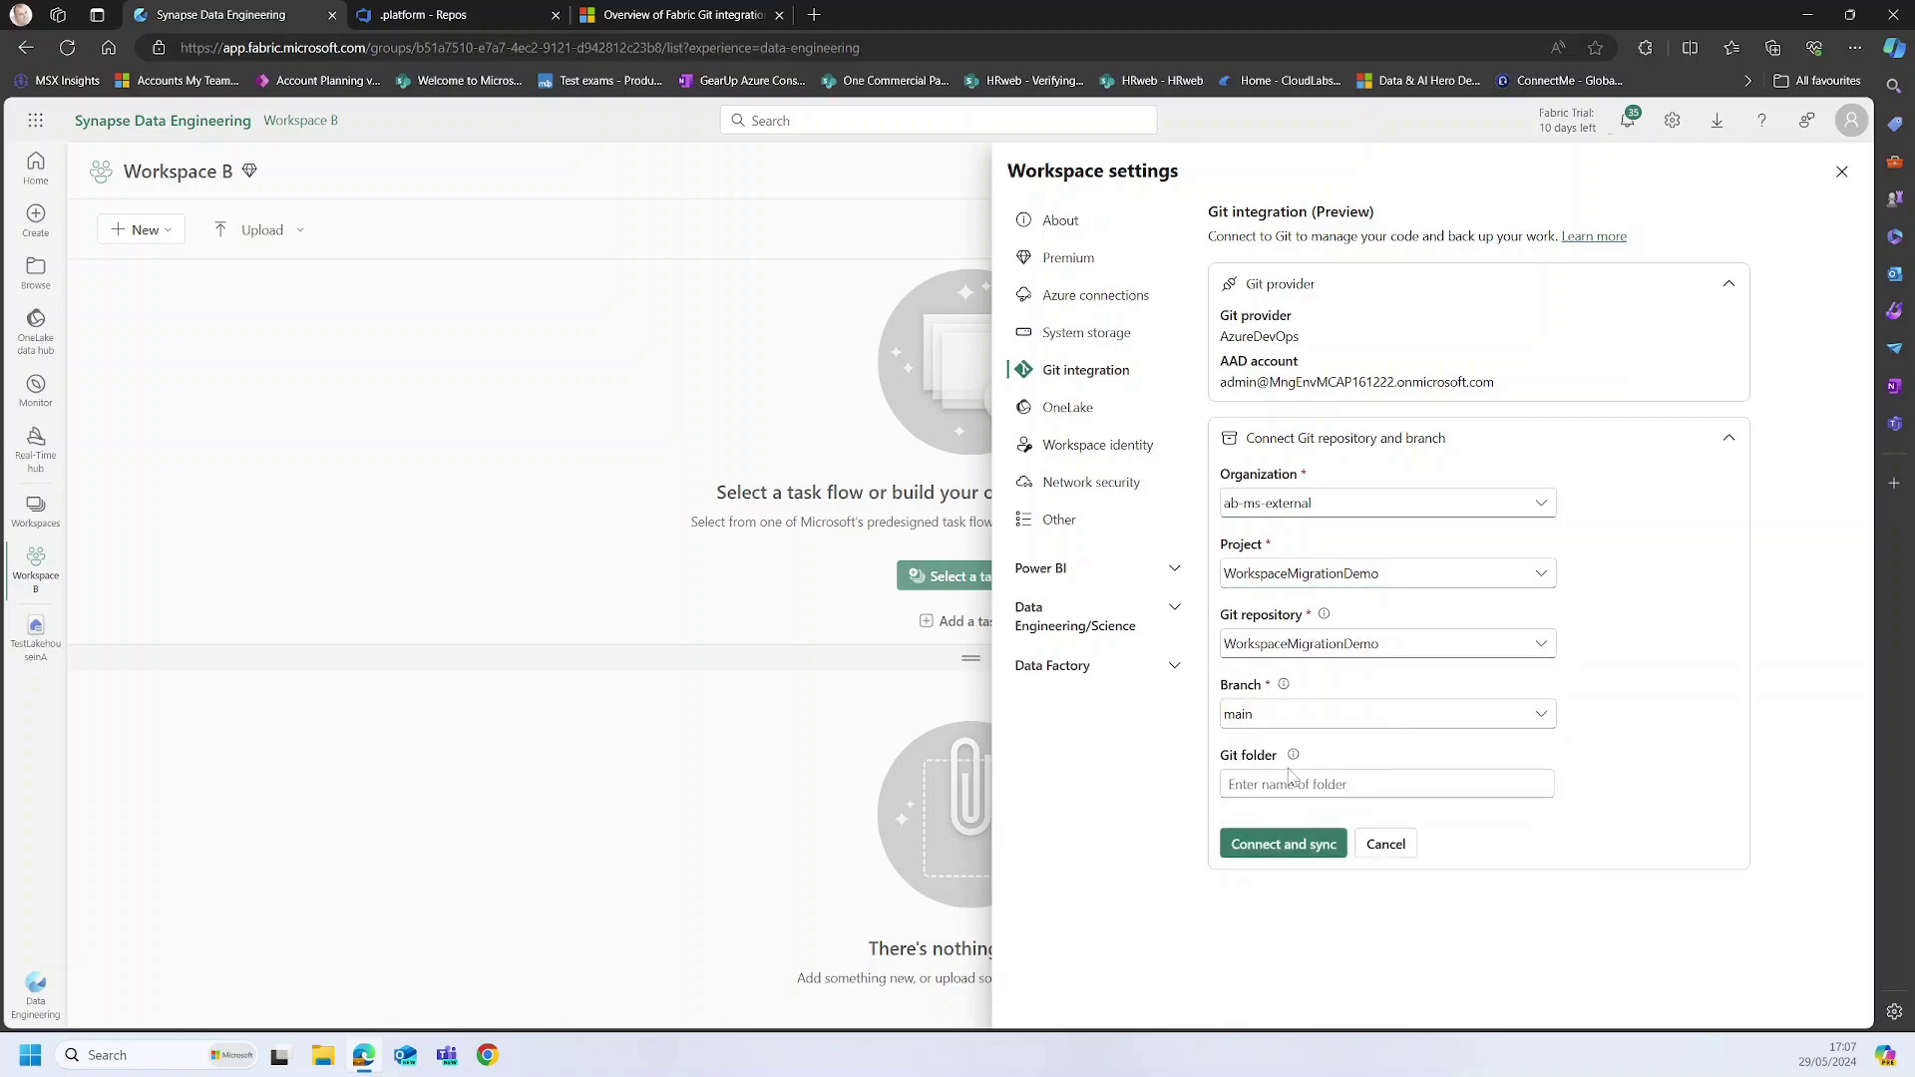
pyautogui.click(1290, 778)
pyautogui.write('/WorkspaceA')
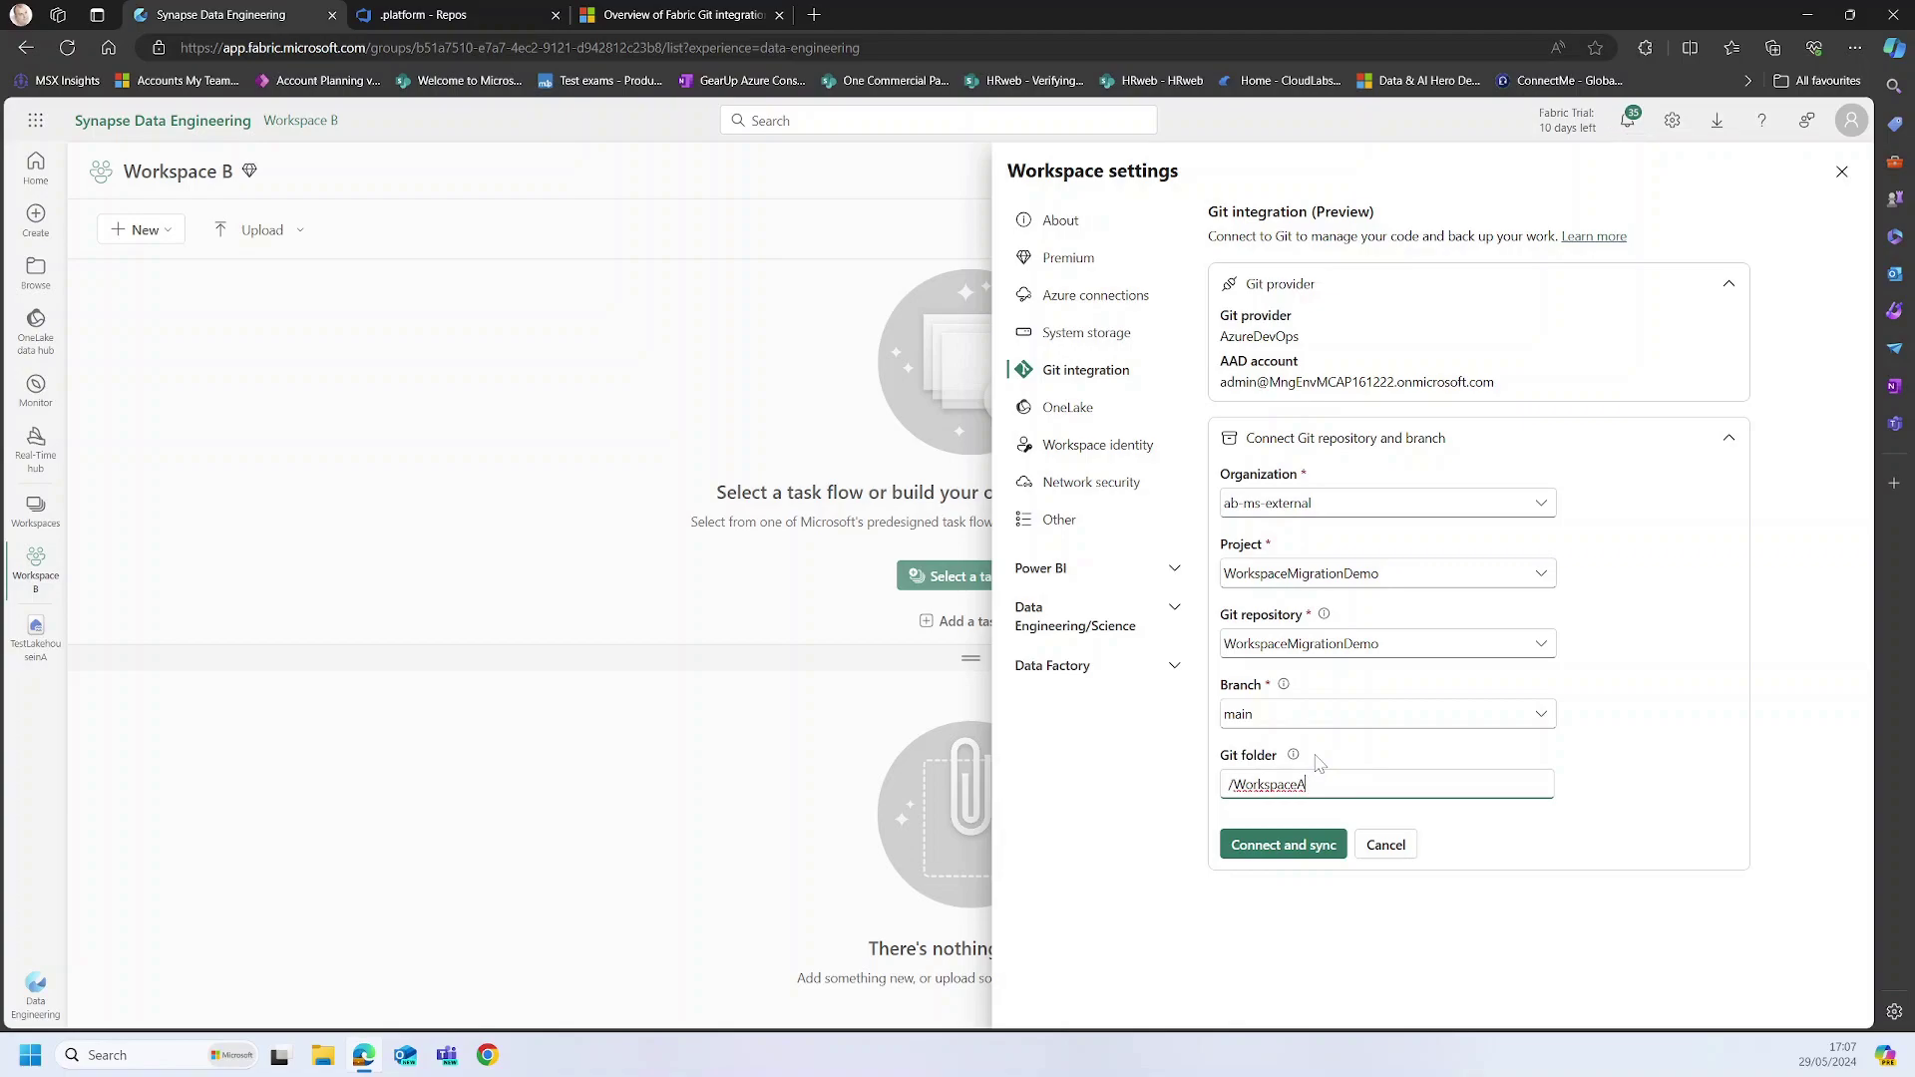
pyautogui.click(1318, 846)
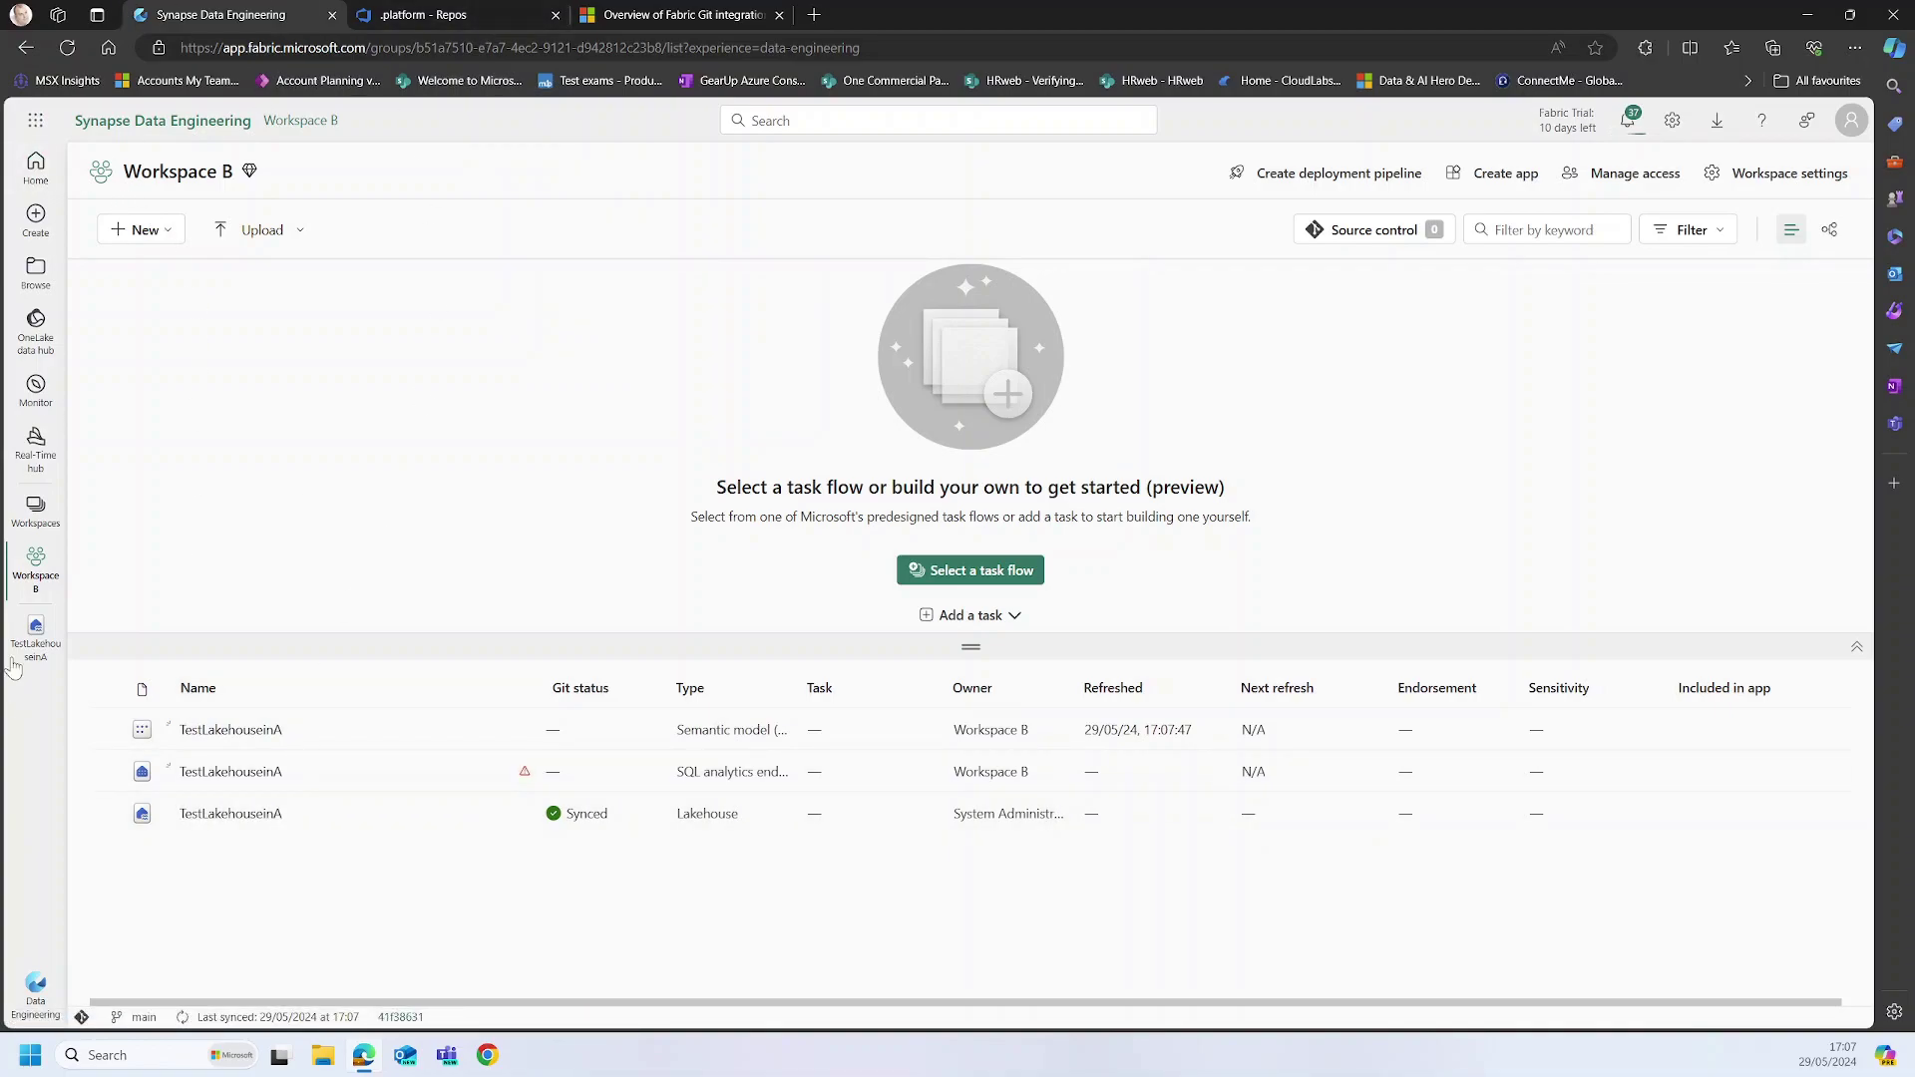
# Step: After Workspace B finishes syncing TestLakehouseinA, bring up the workspace list
pyautogui.click(44, 529)
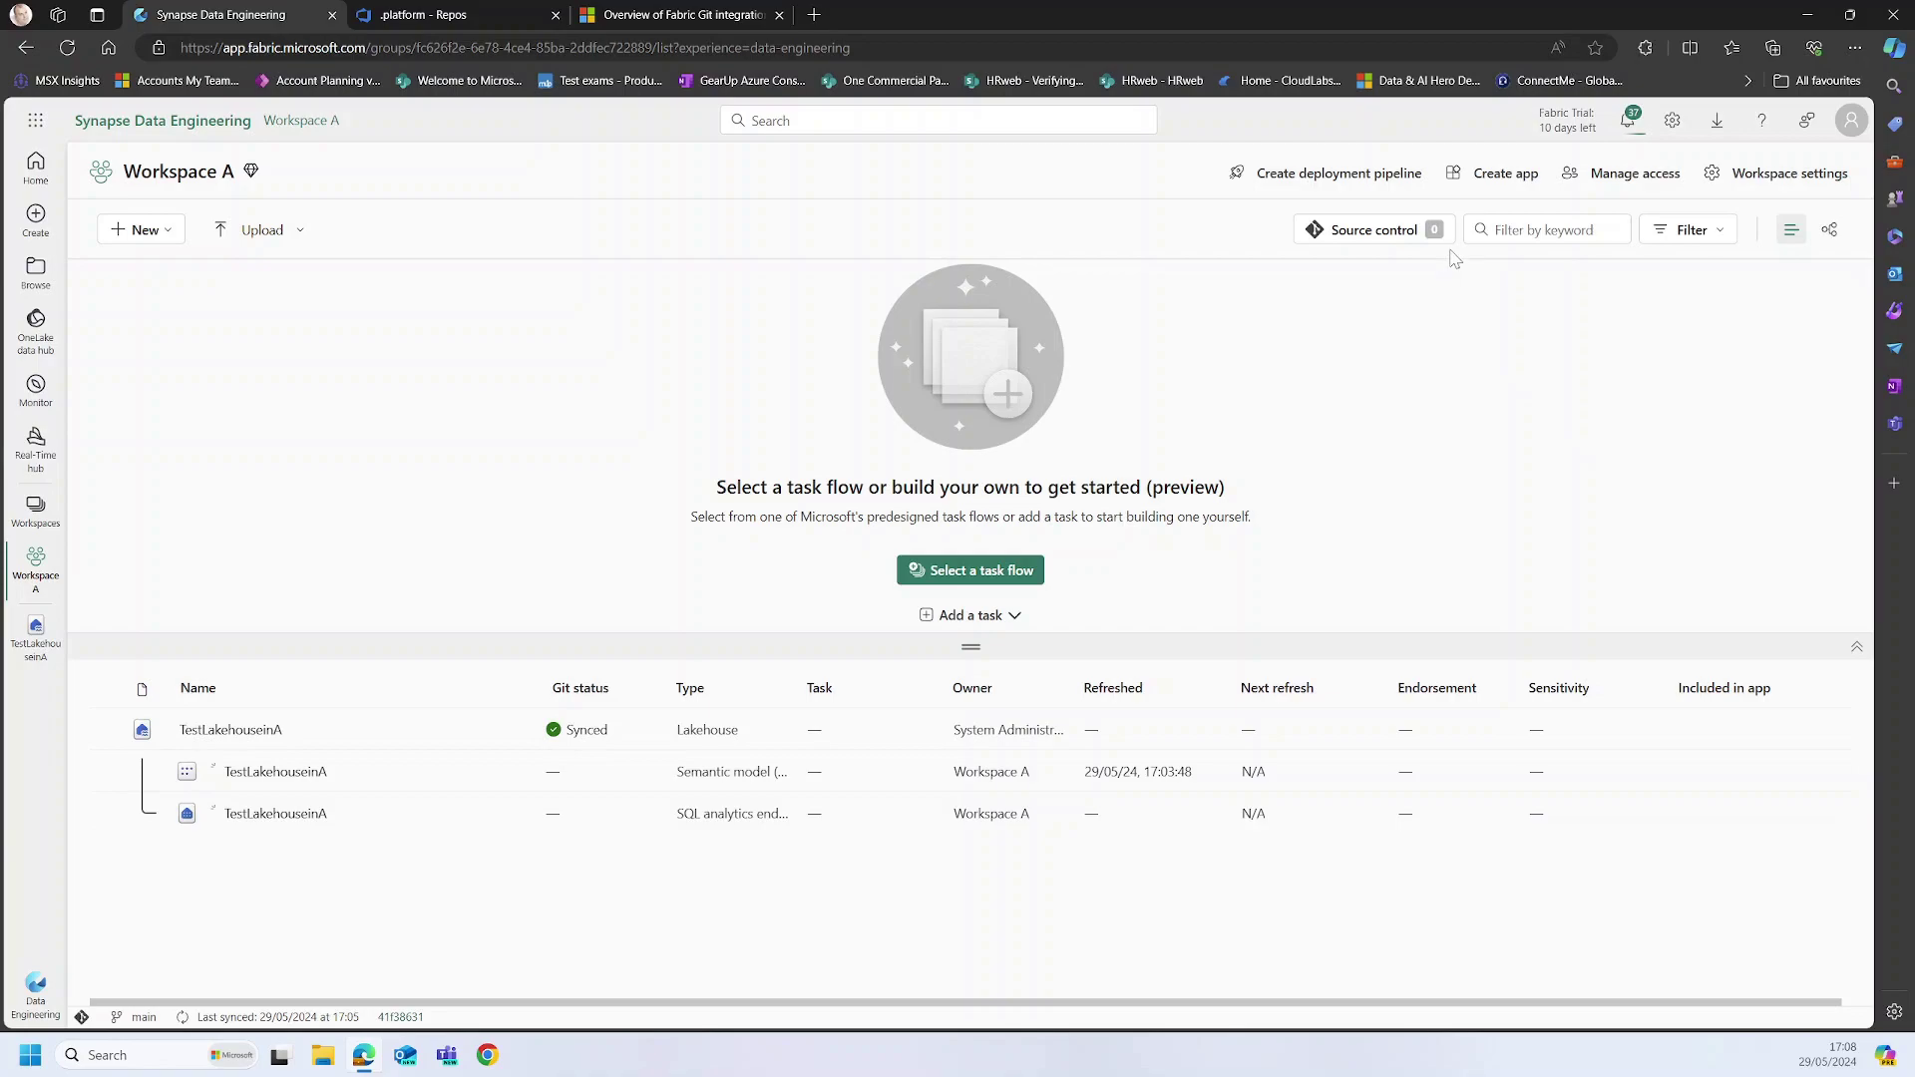
# Step: Disconnect Workspace A from Git in its Git integration settings, then close the settings panel
pyautogui.click(1810, 176)
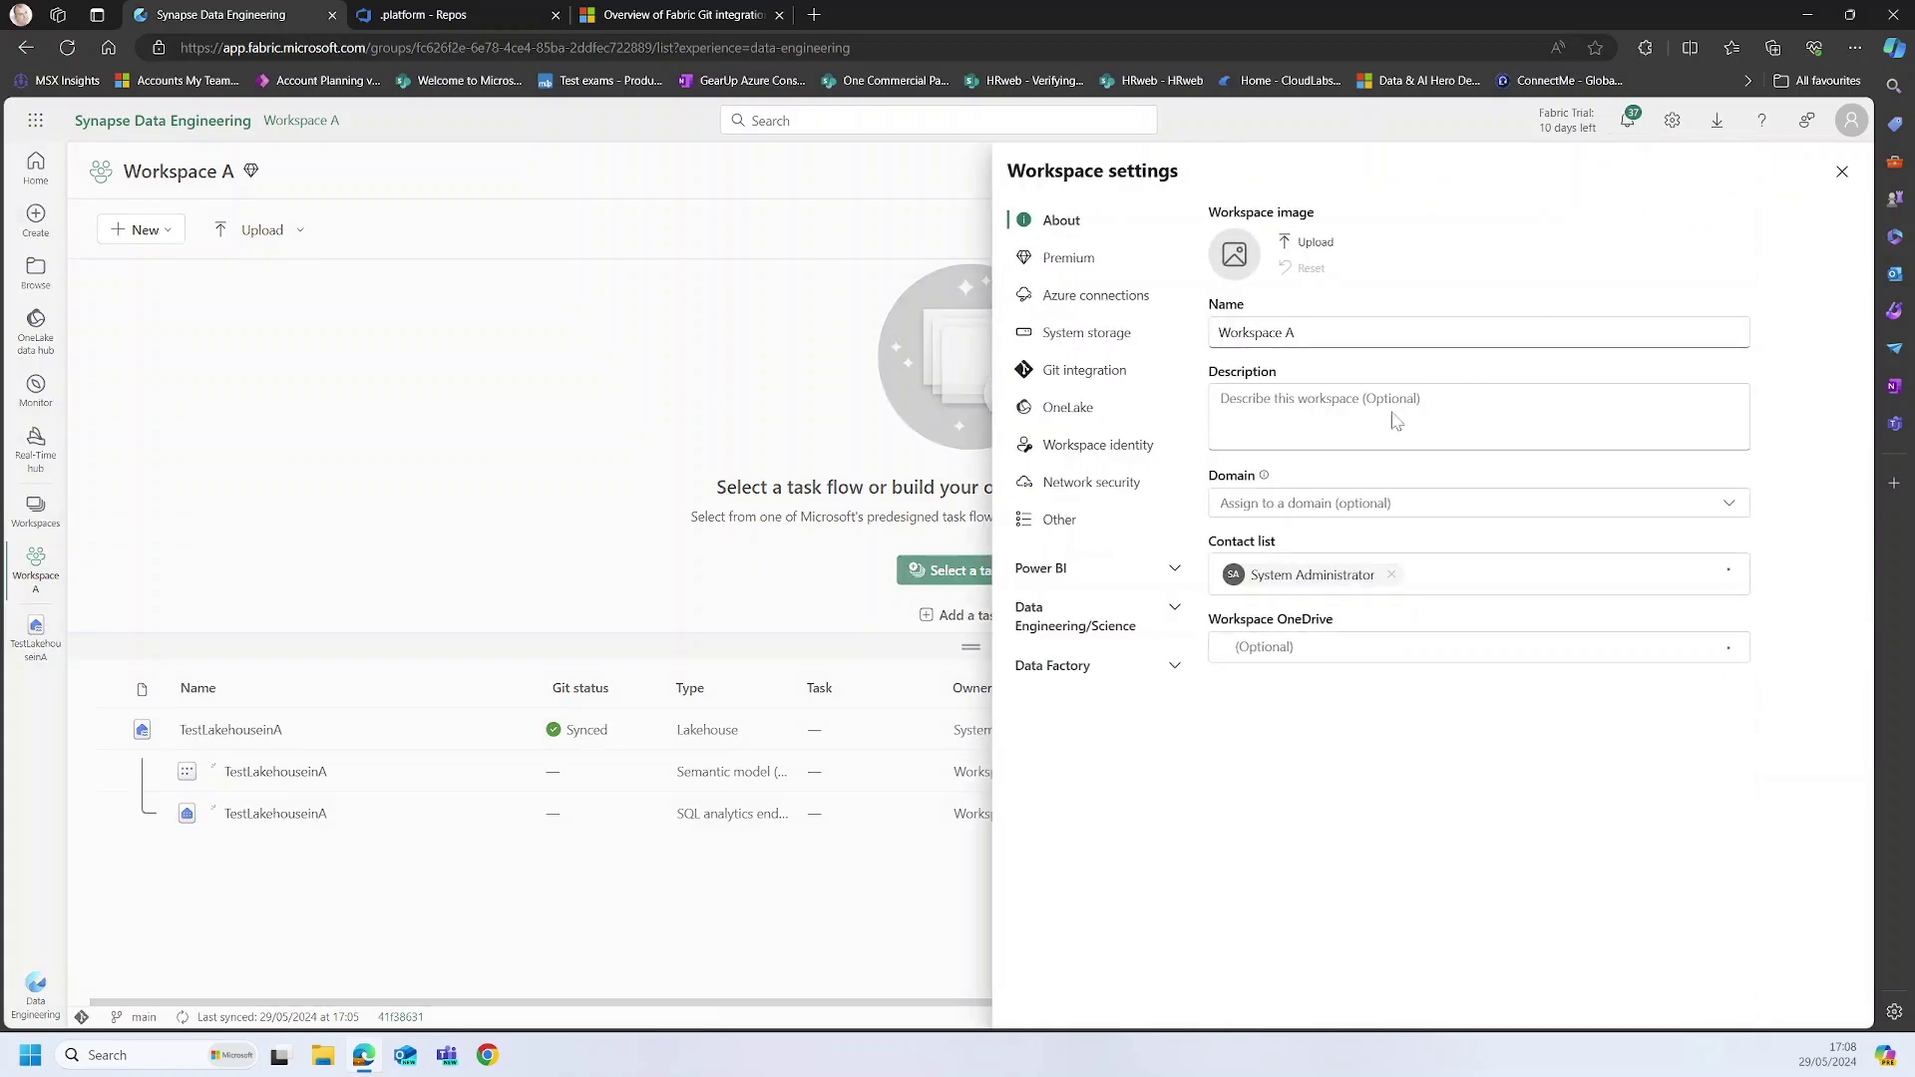
pyautogui.click(1101, 372)
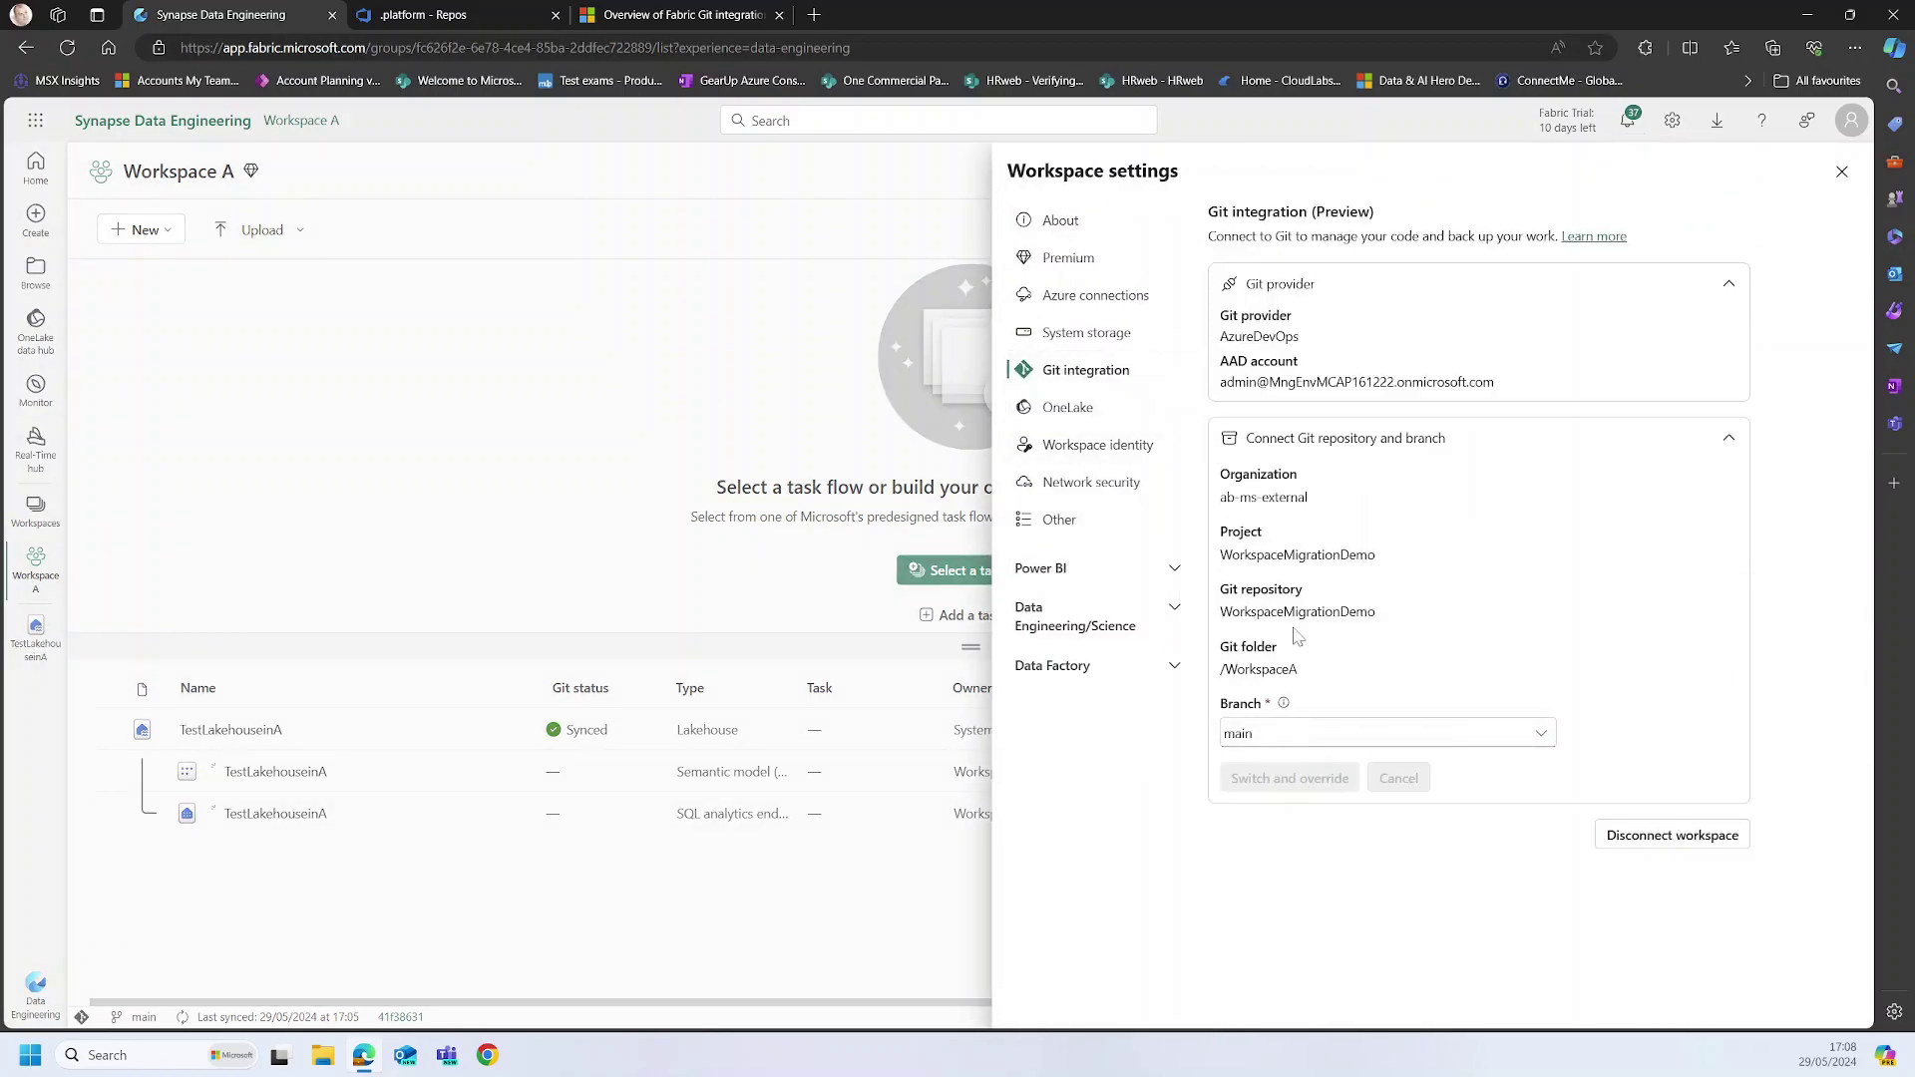
pyautogui.click(1696, 836)
pyautogui.click(1107, 608)
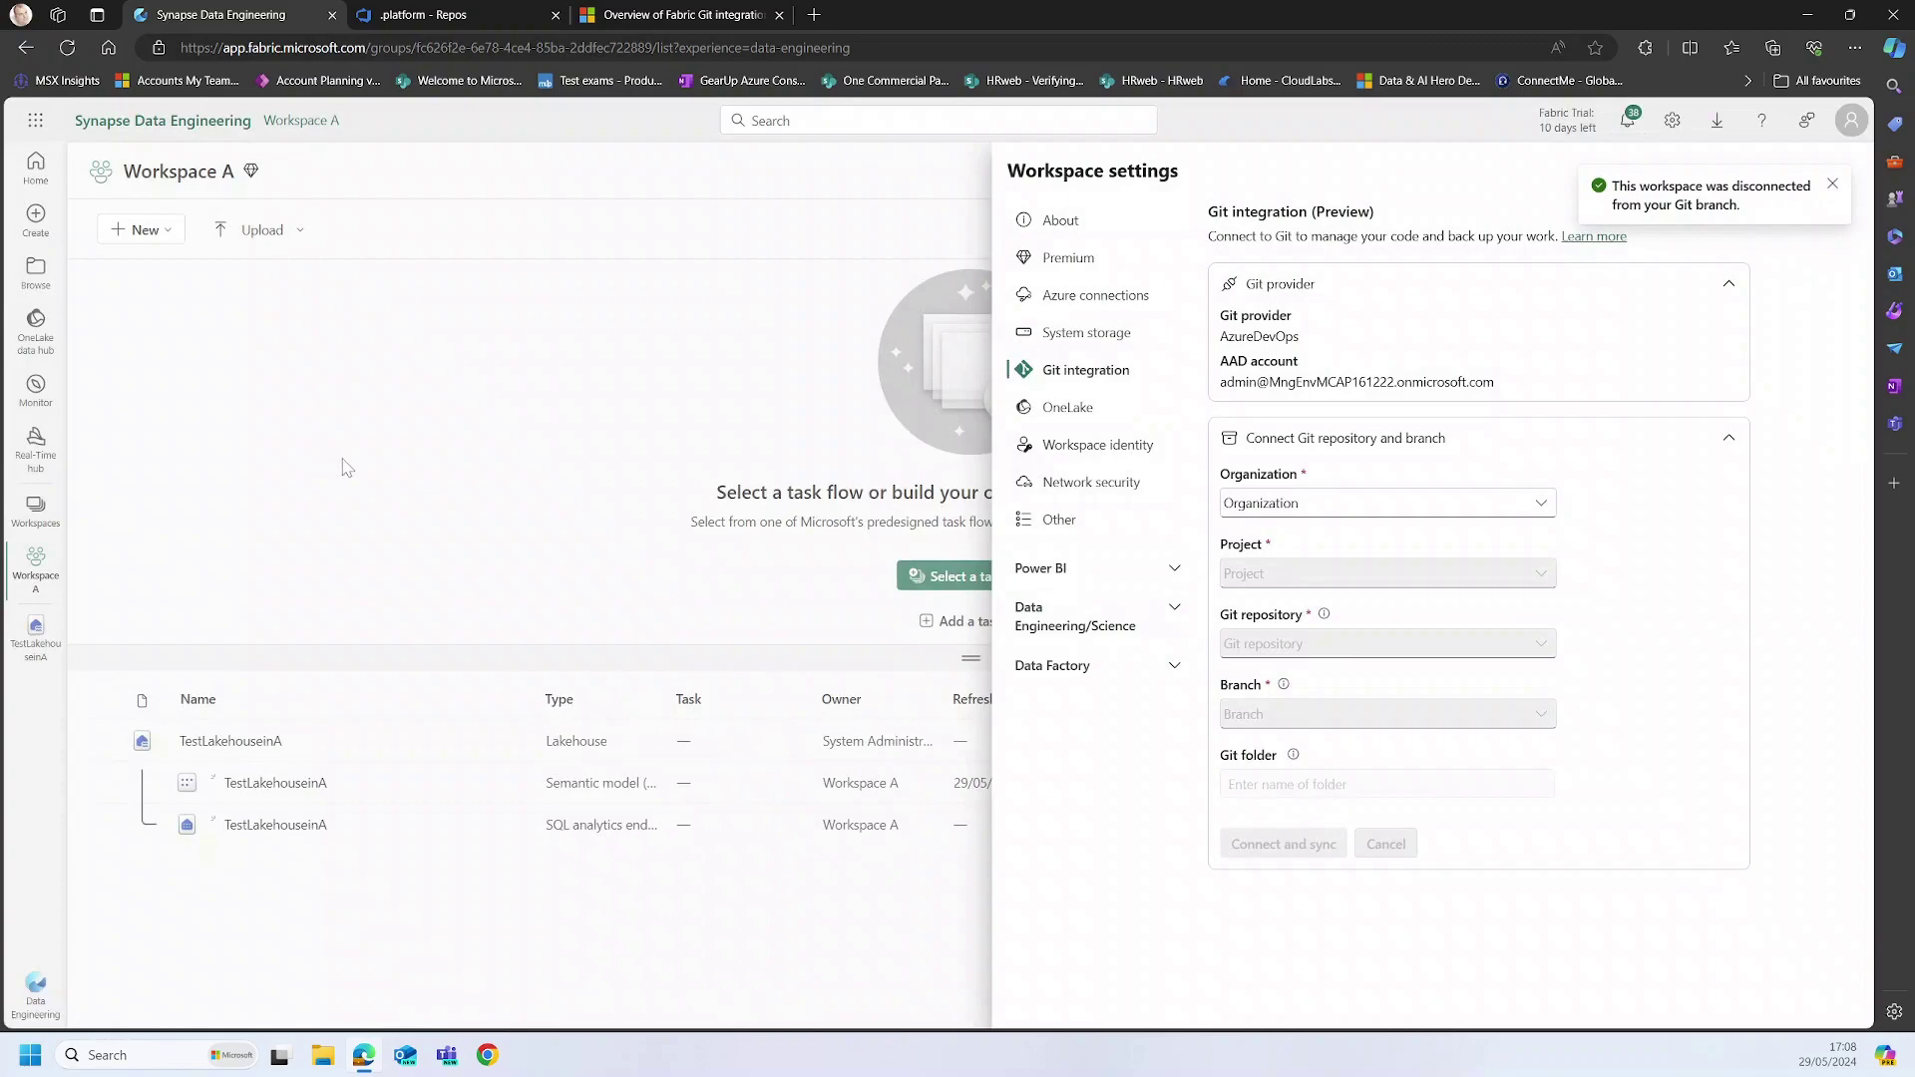
pyautogui.click(1835, 186)
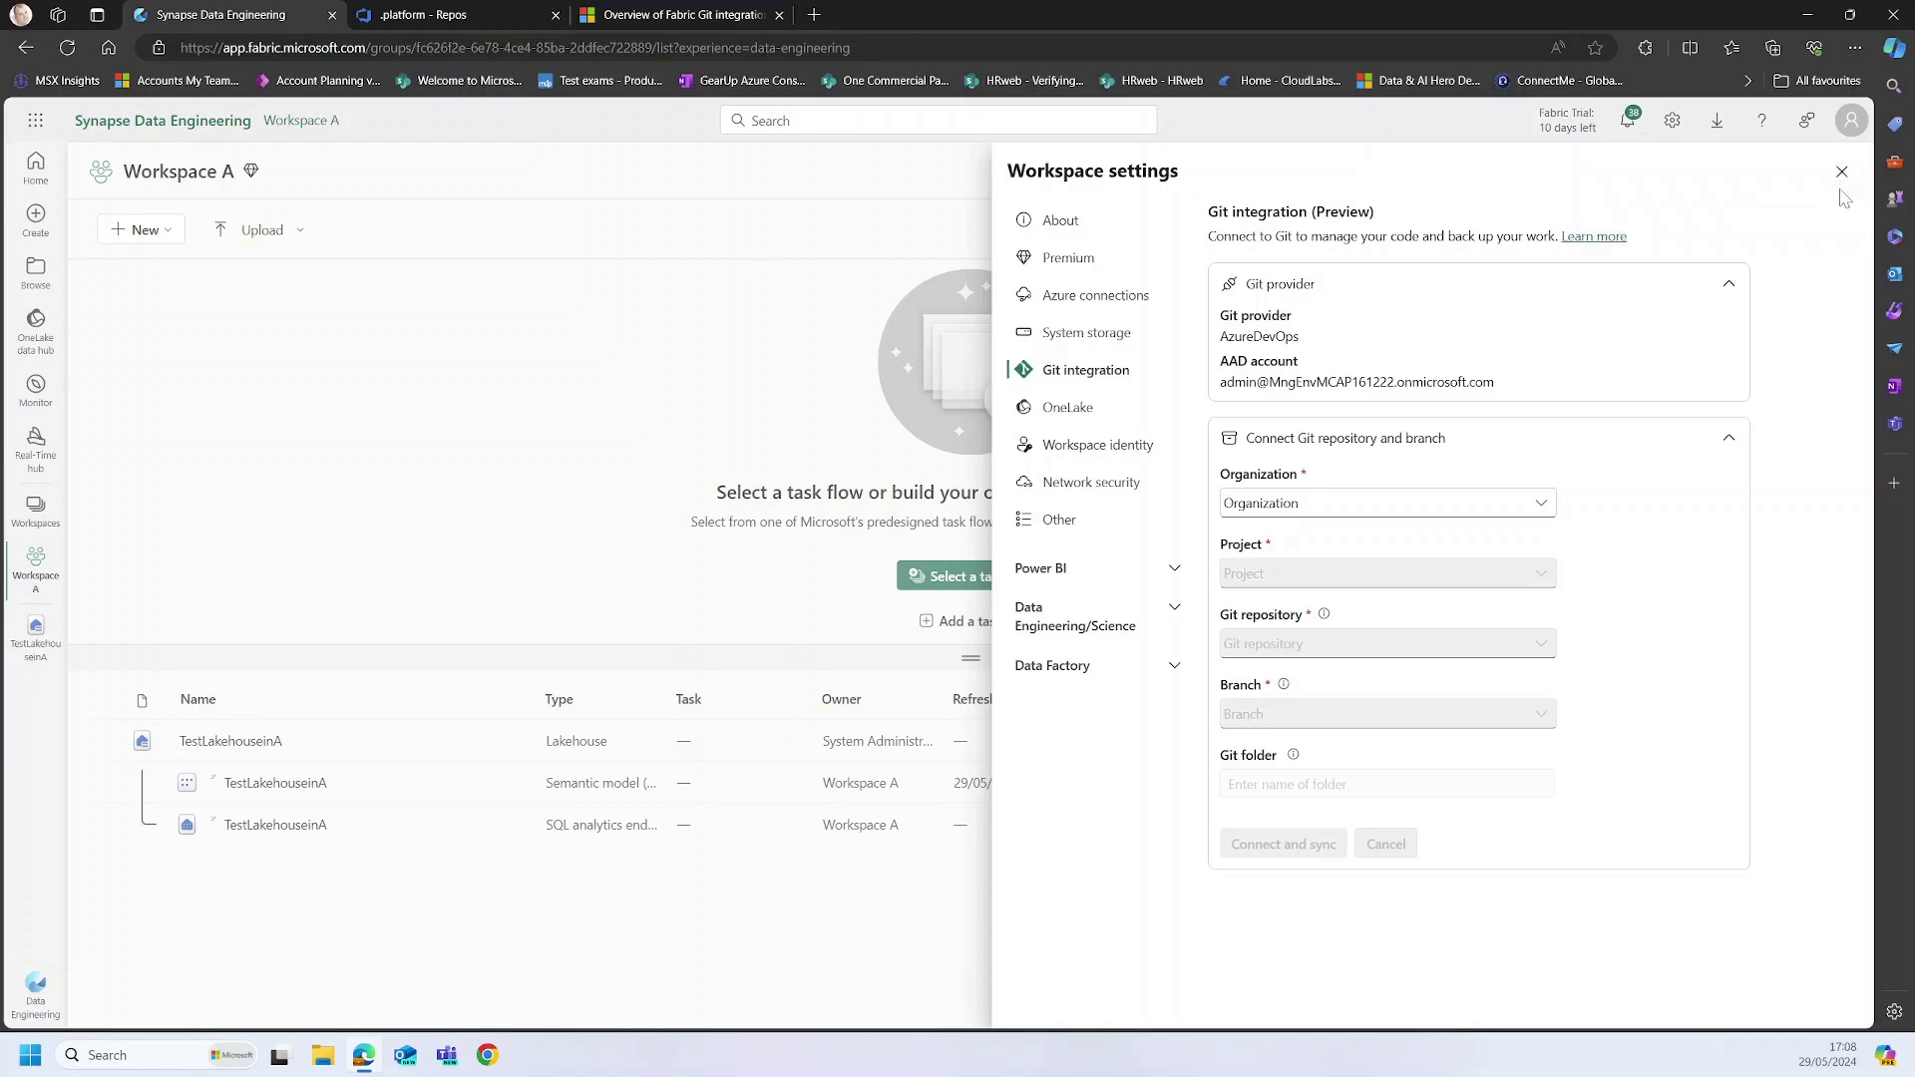
pyautogui.click(1842, 176)
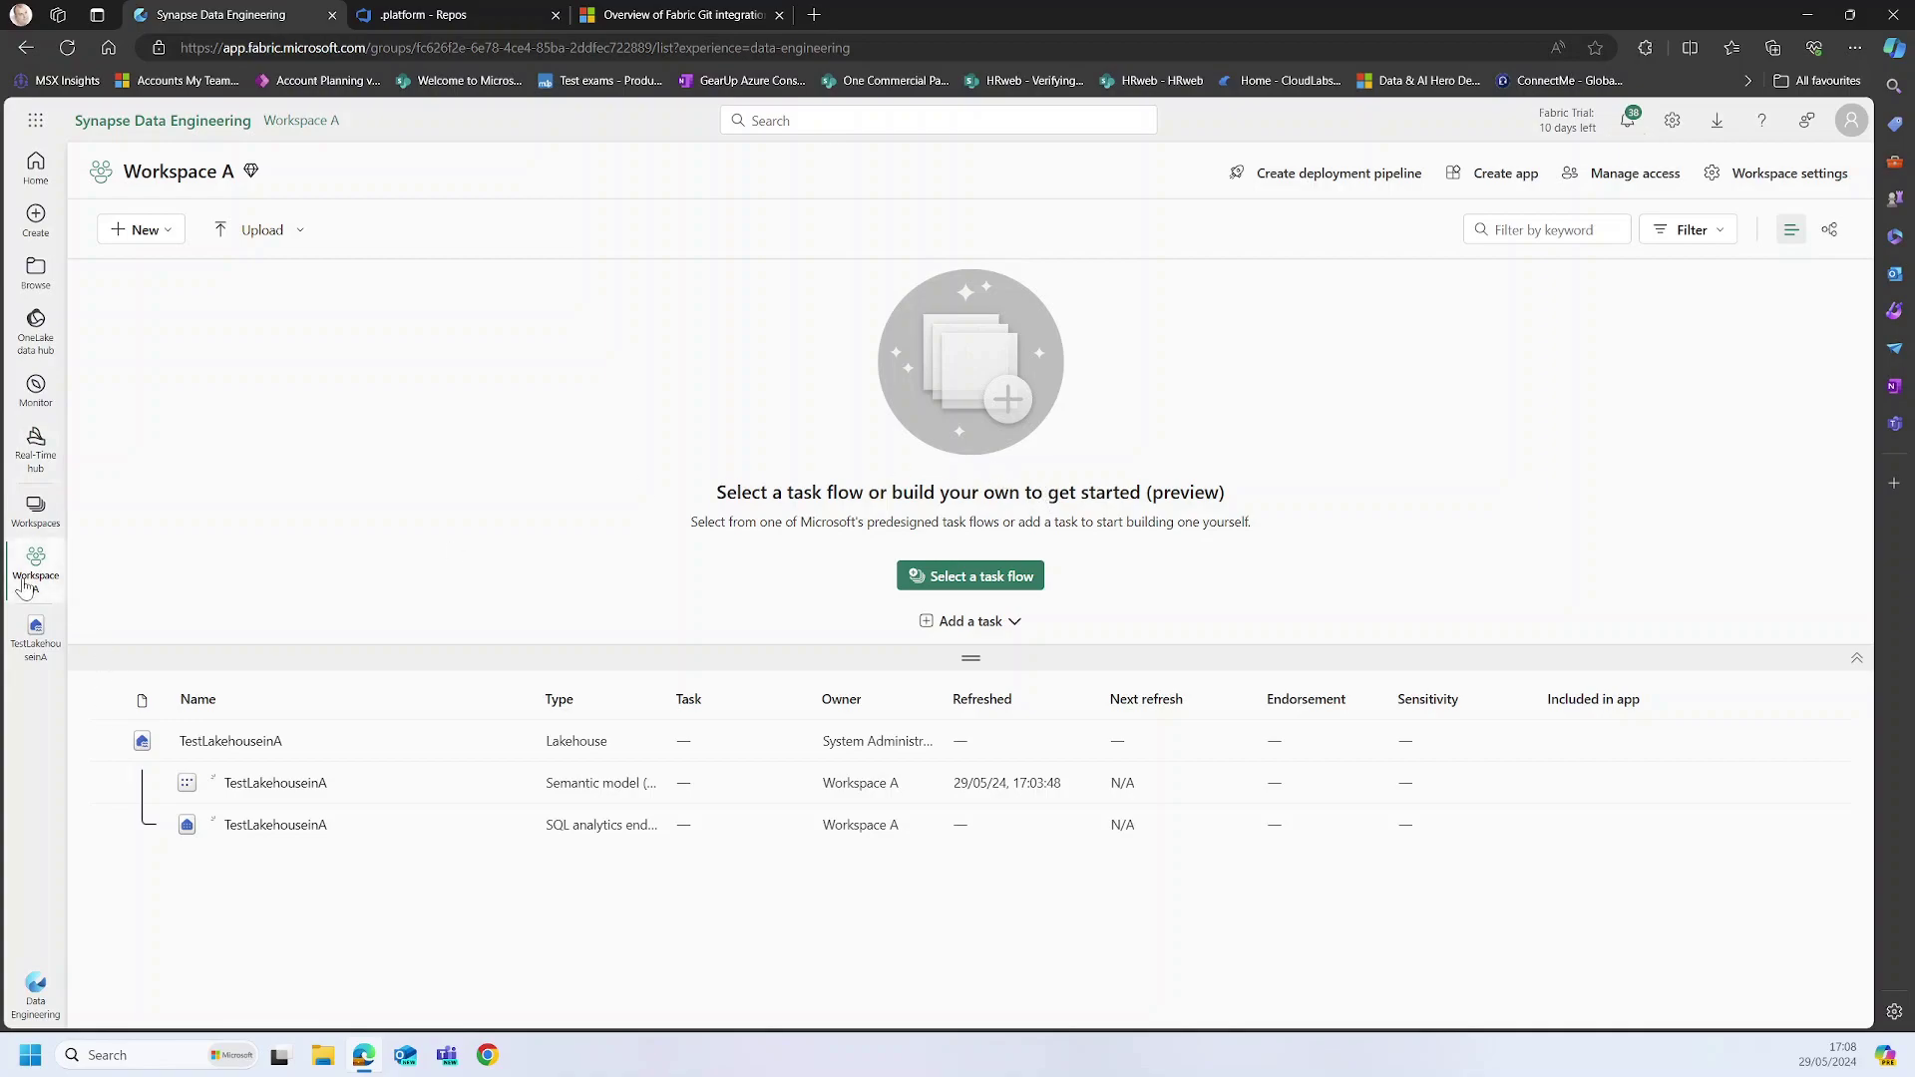
# Step: Switch from Workspace A to Workspace B via the workspace list
pyautogui.click(35, 507)
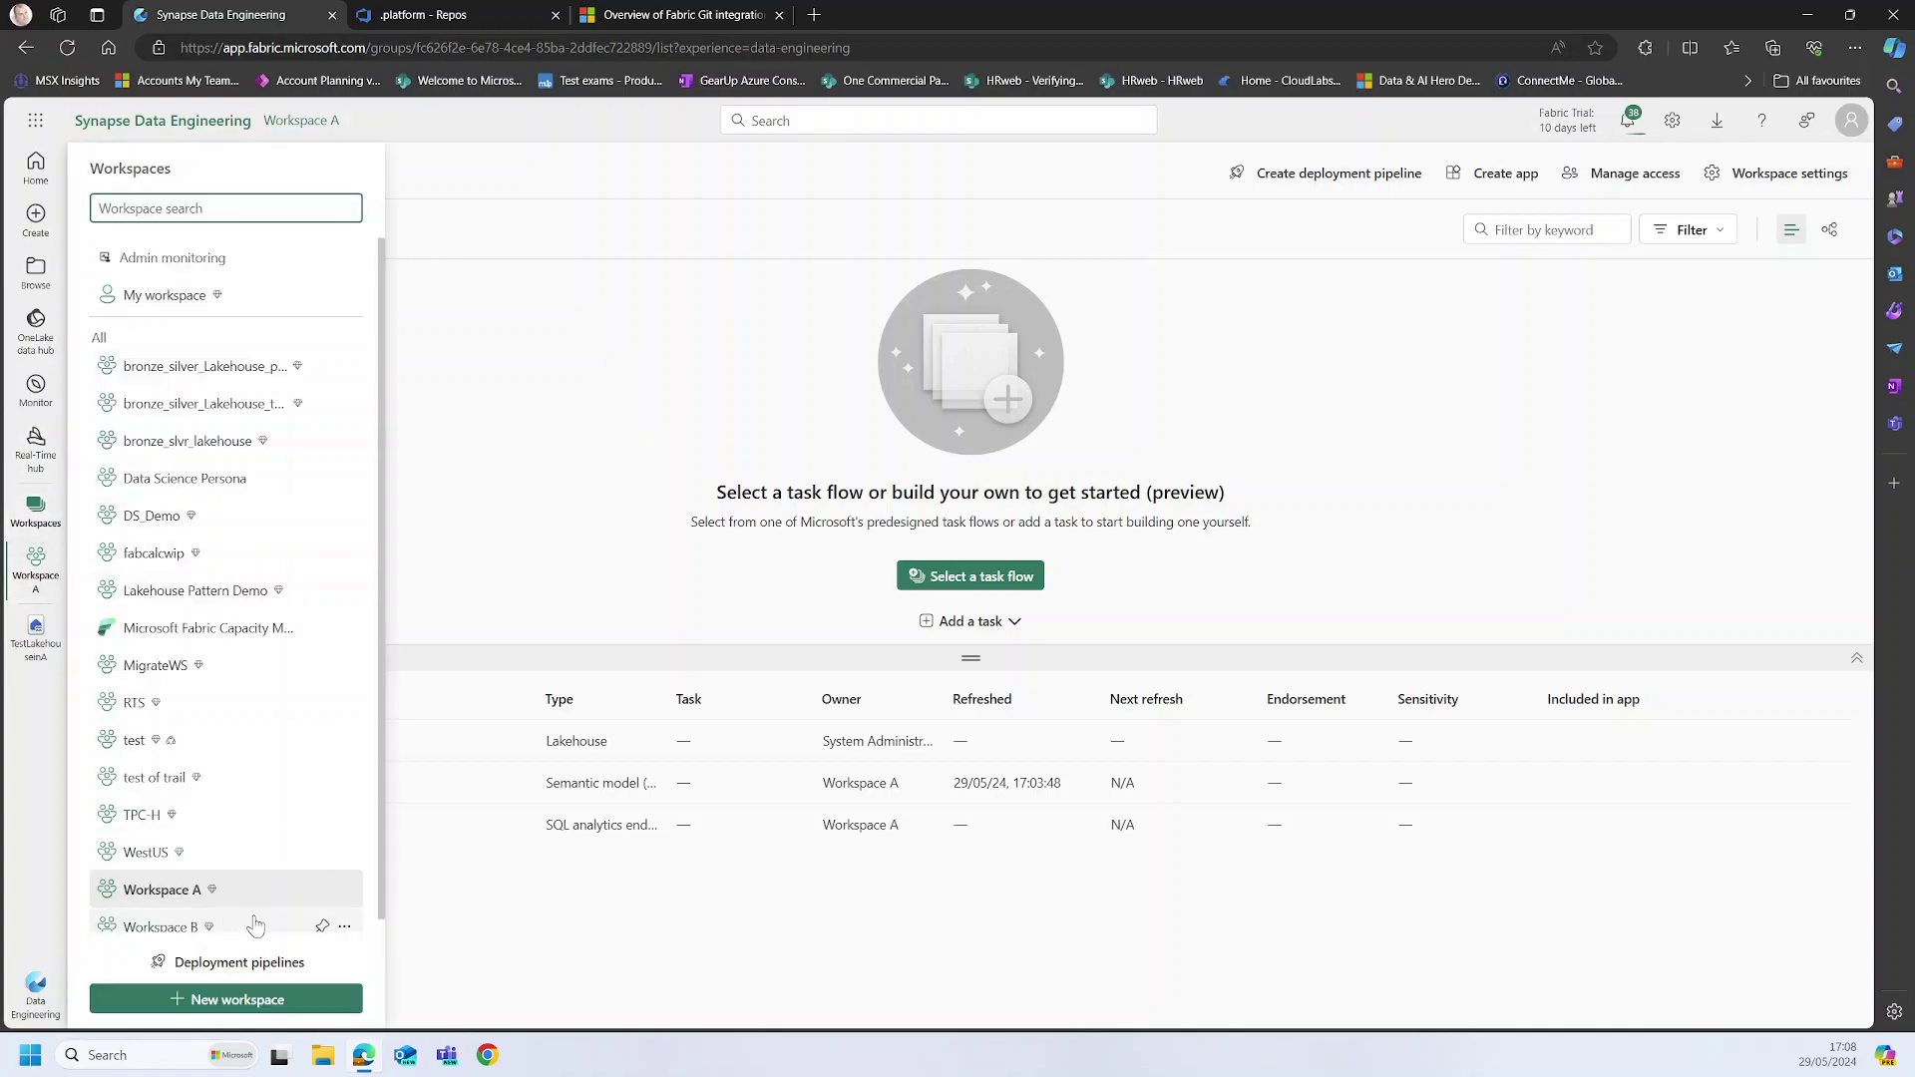
pyautogui.click(345, 894)
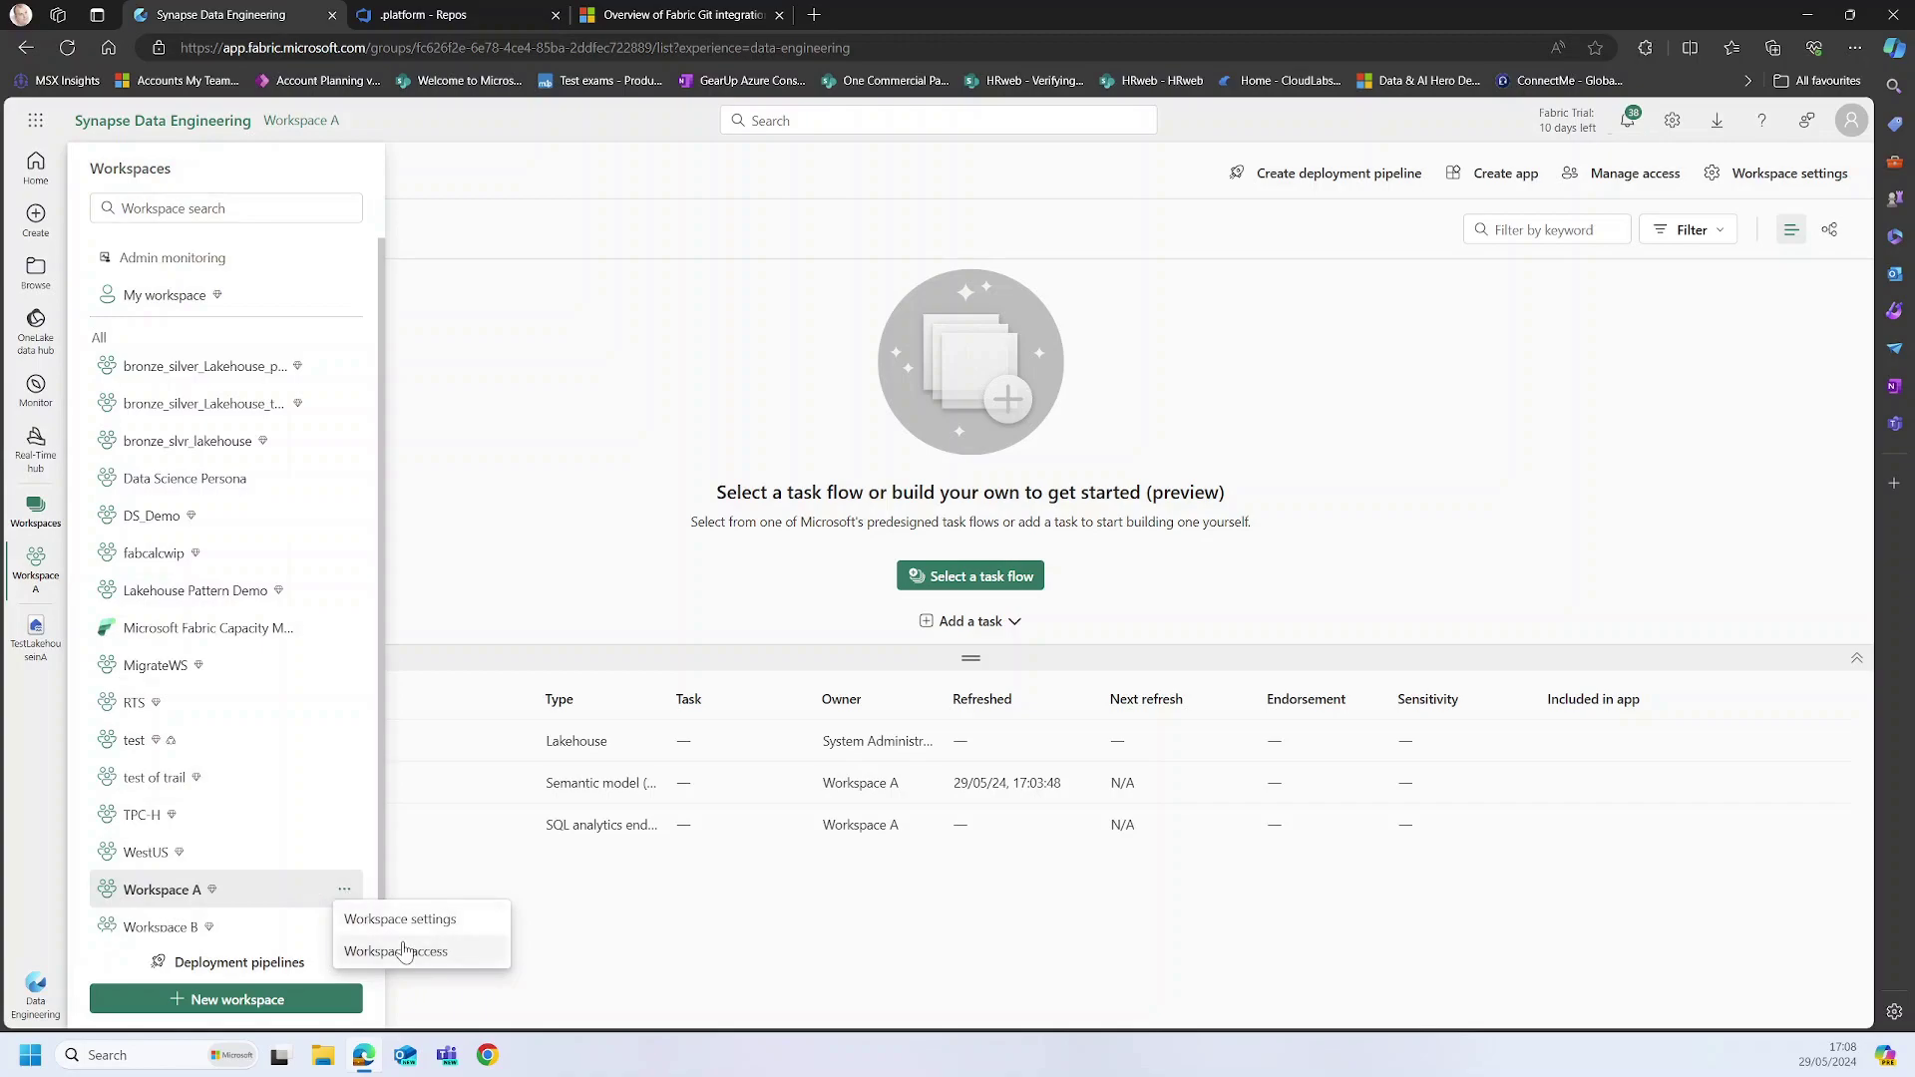
pyautogui.click(635, 953)
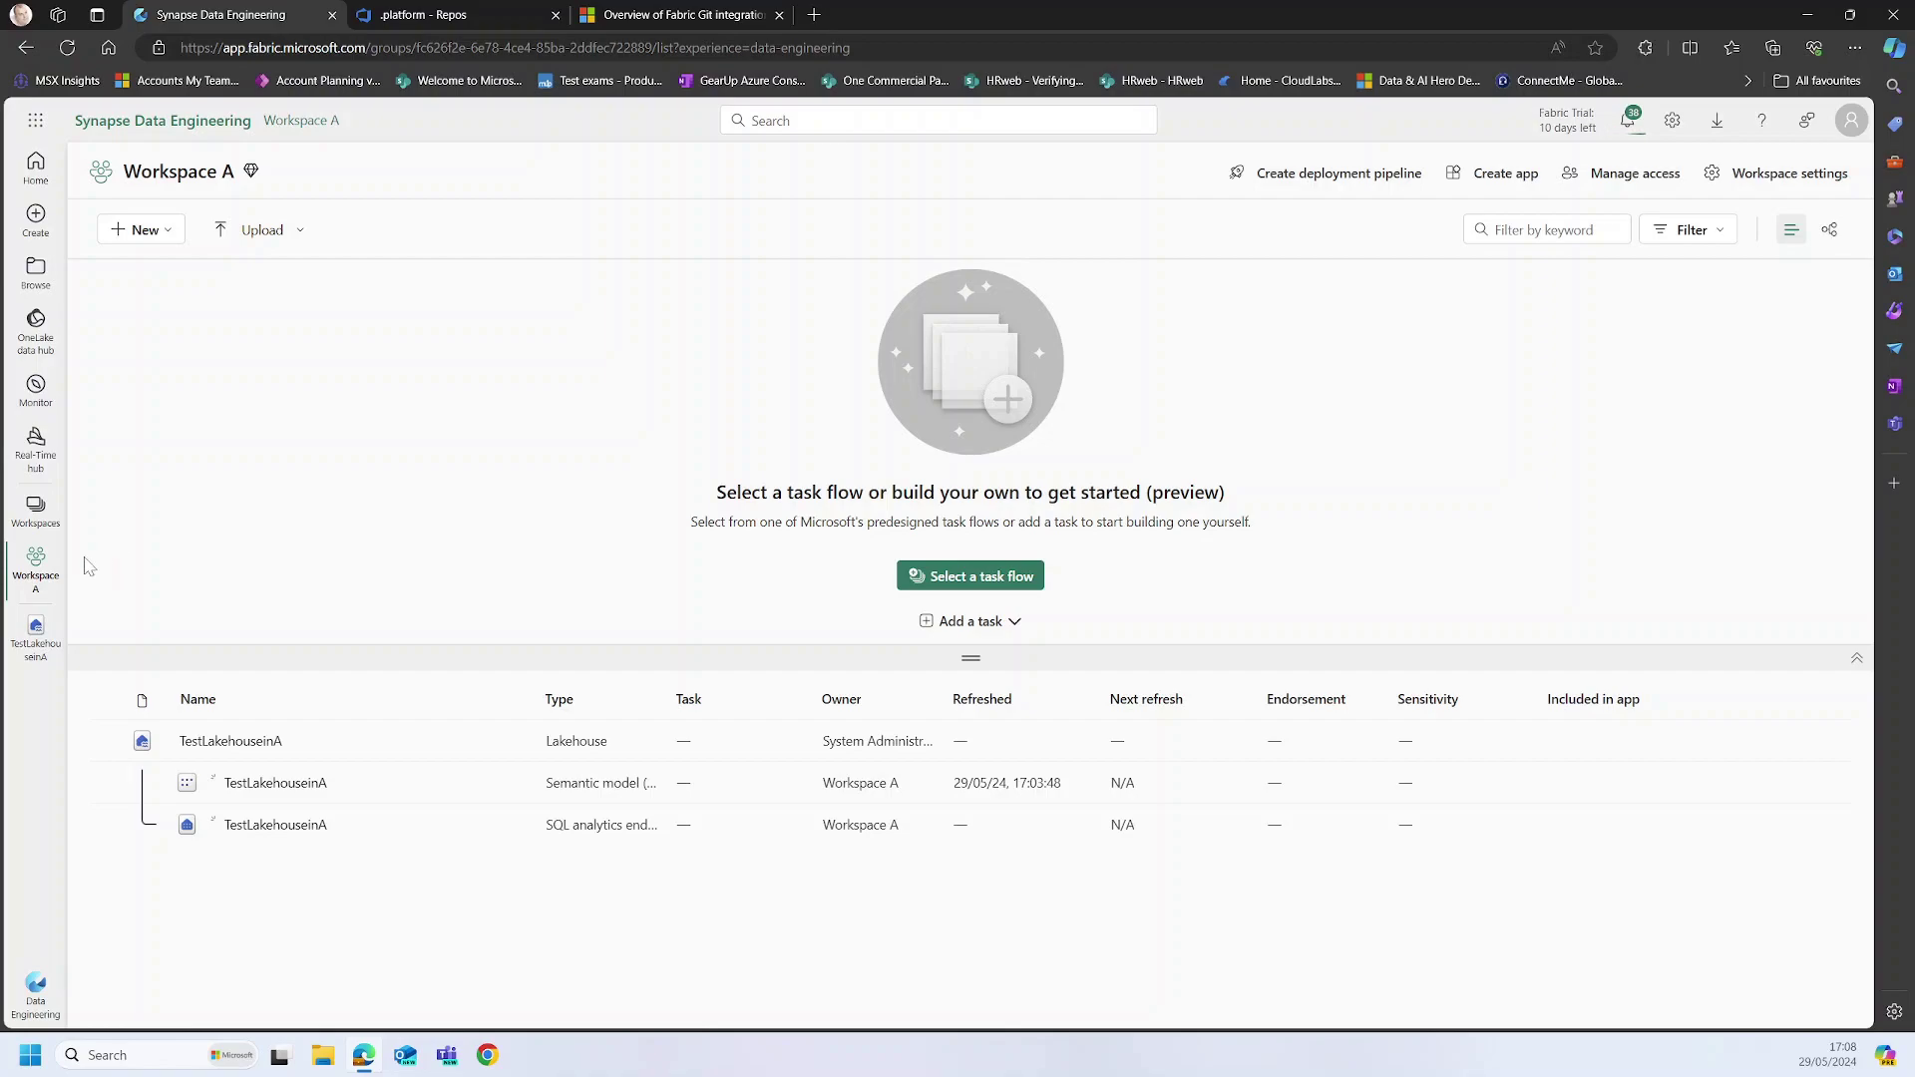
pyautogui.click(35, 511)
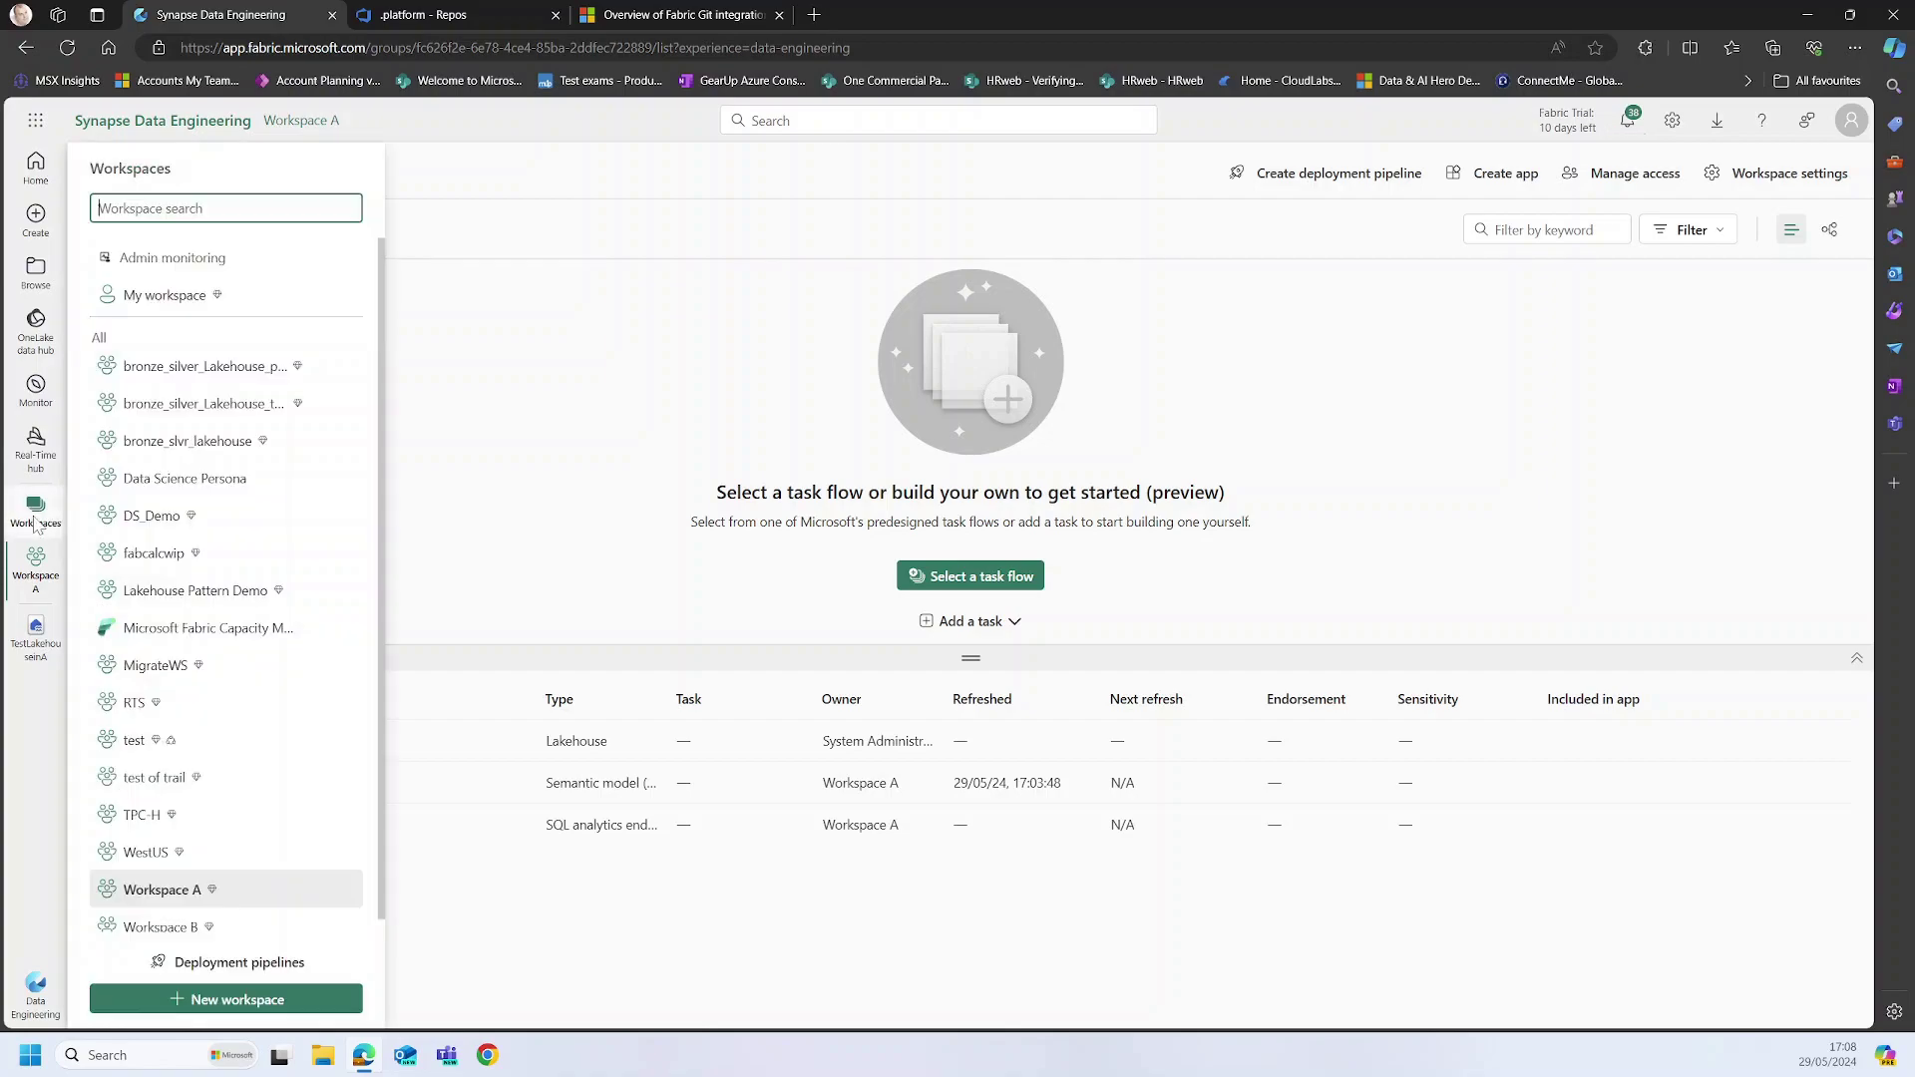
pyautogui.click(167, 927)
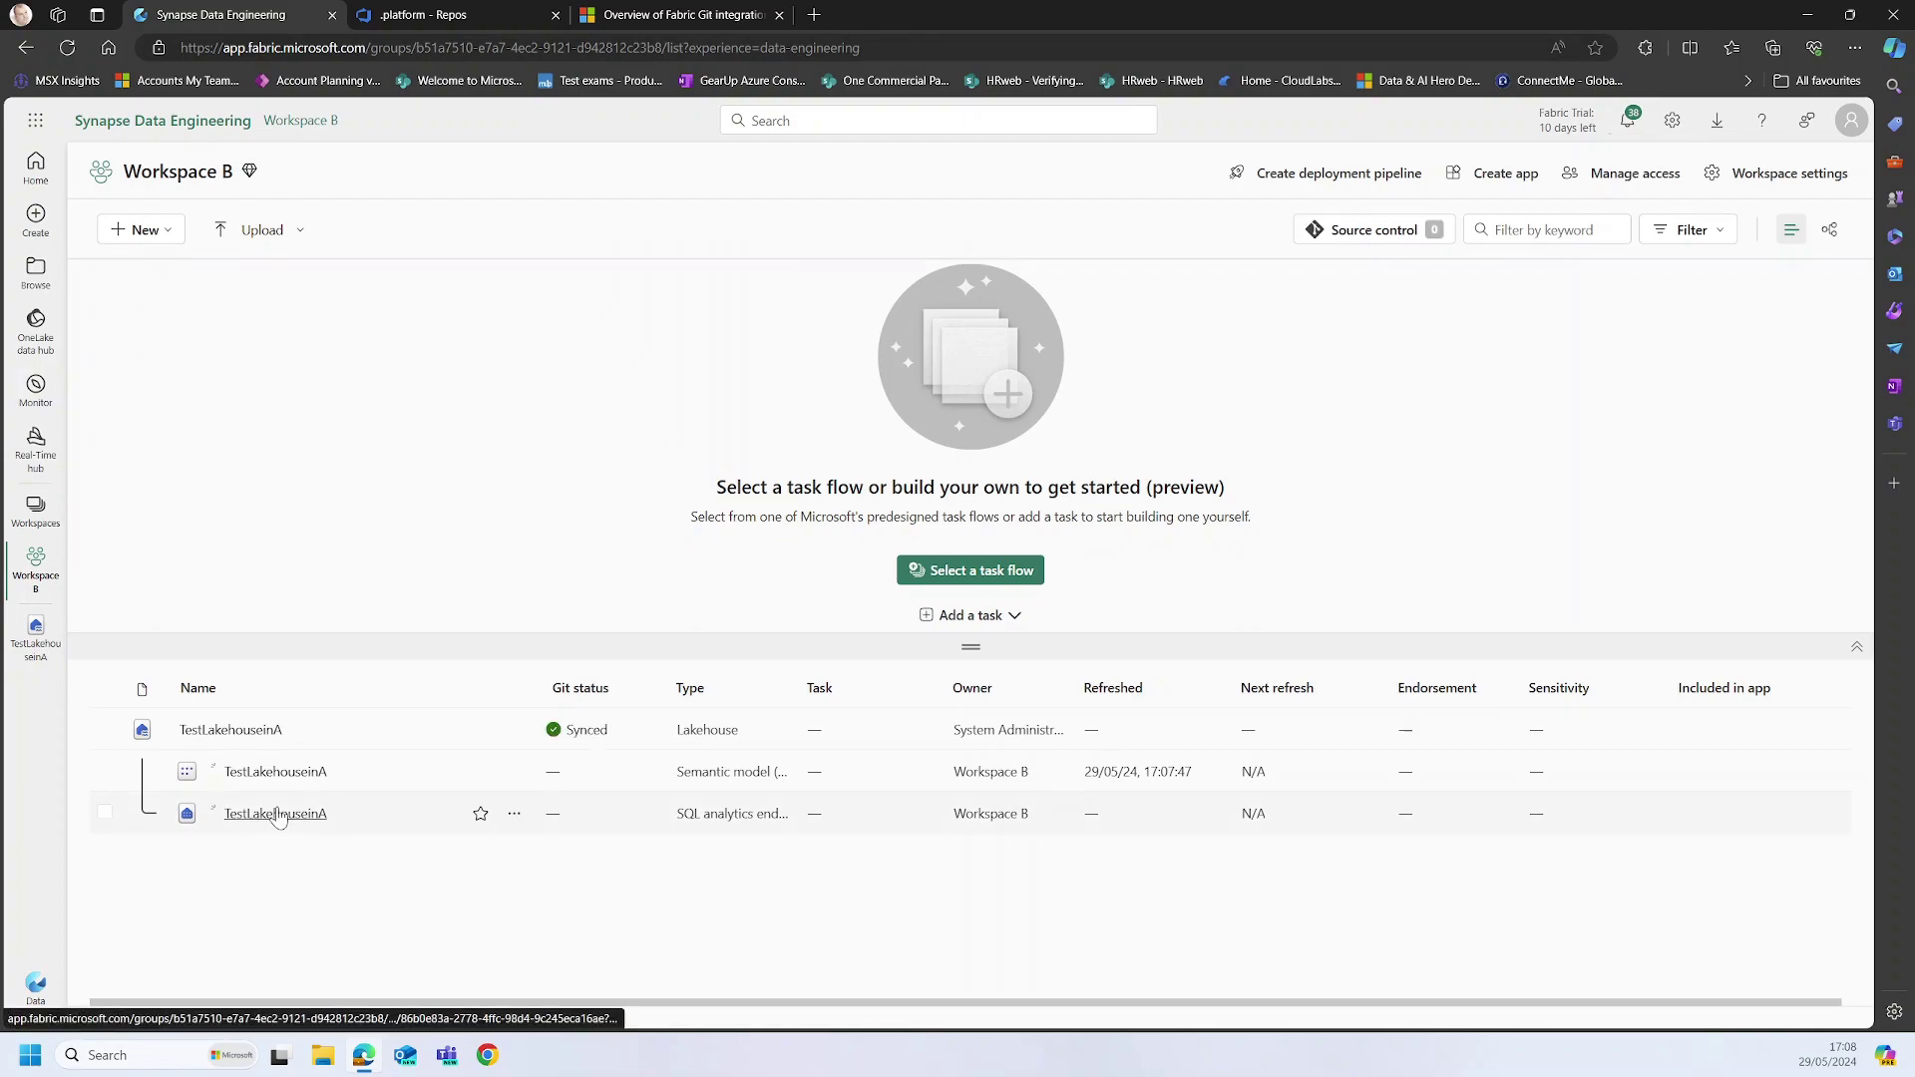
# Step: Disconnect Workspace B from its Git branch in Git integration settings and close the settings panel
pyautogui.click(1764, 176)
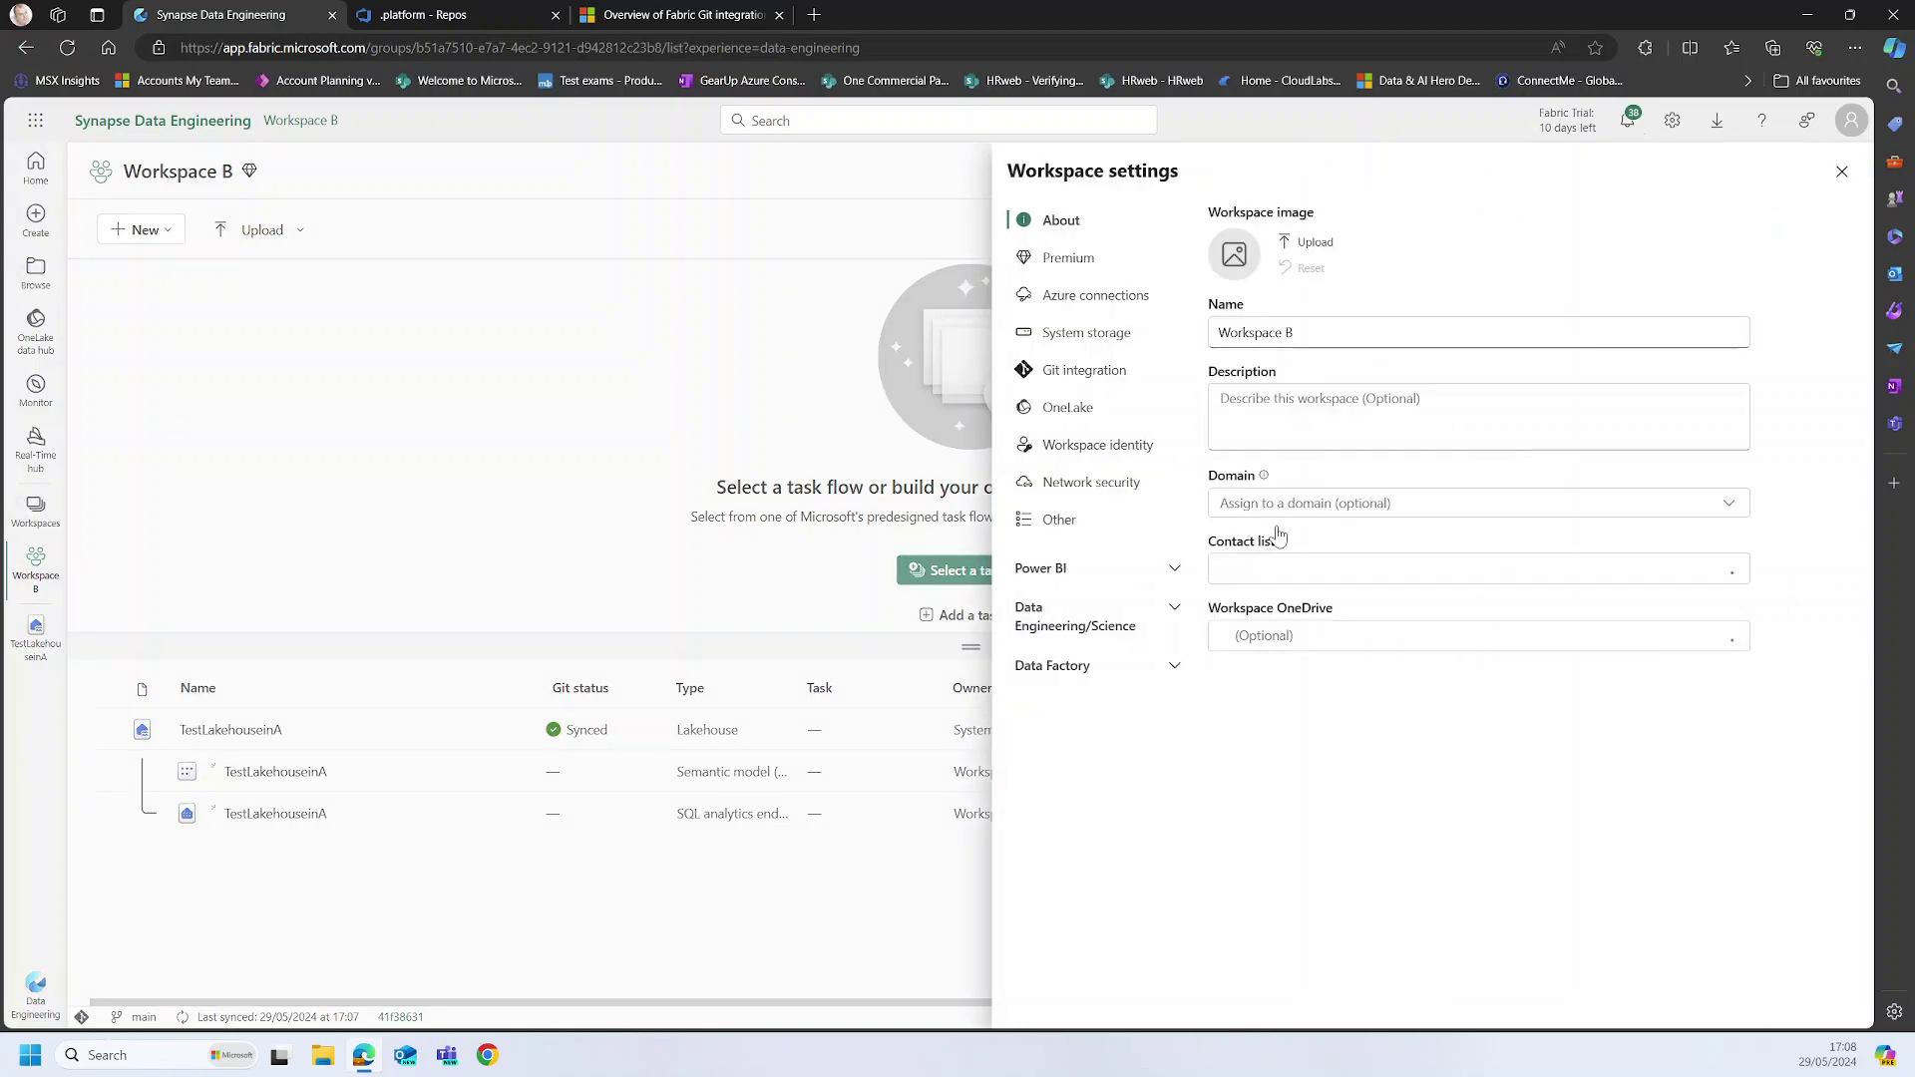
pyautogui.click(1130, 372)
pyautogui.click(1718, 838)
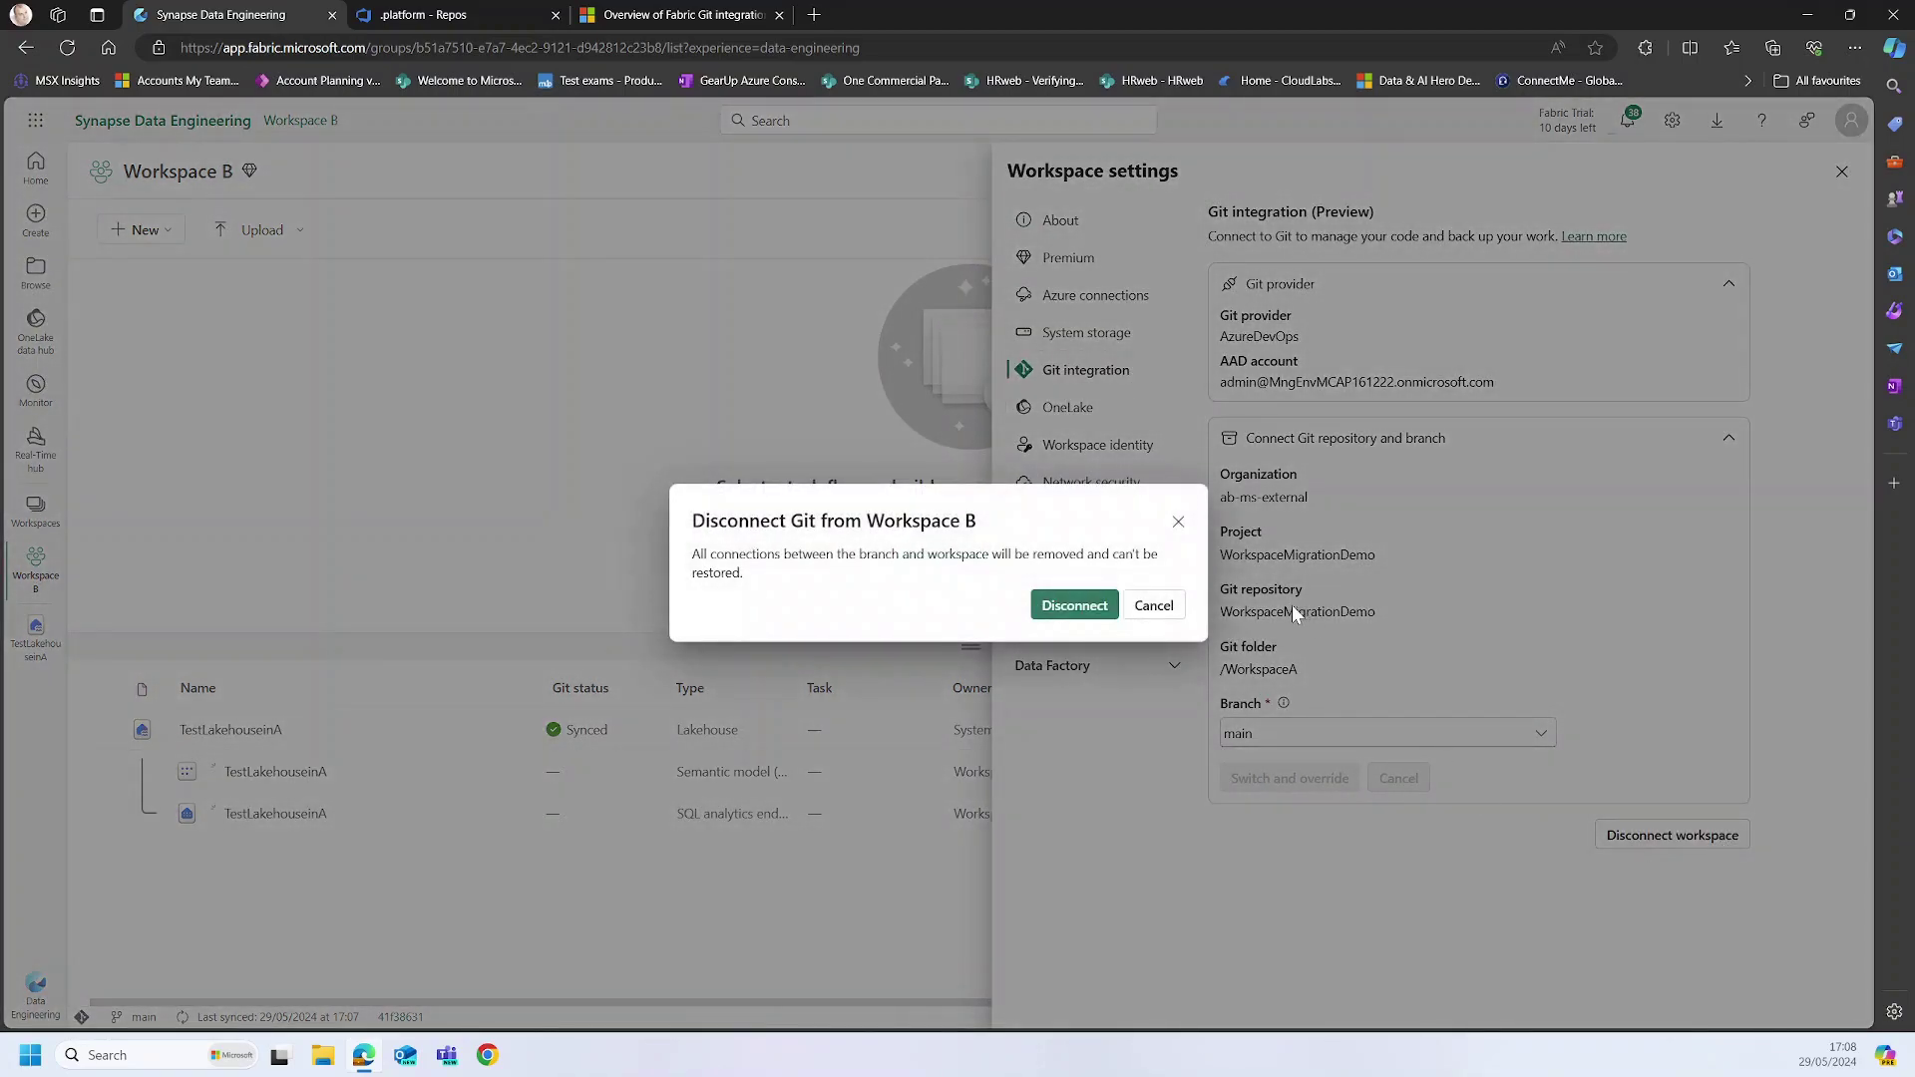
pyautogui.click(1073, 605)
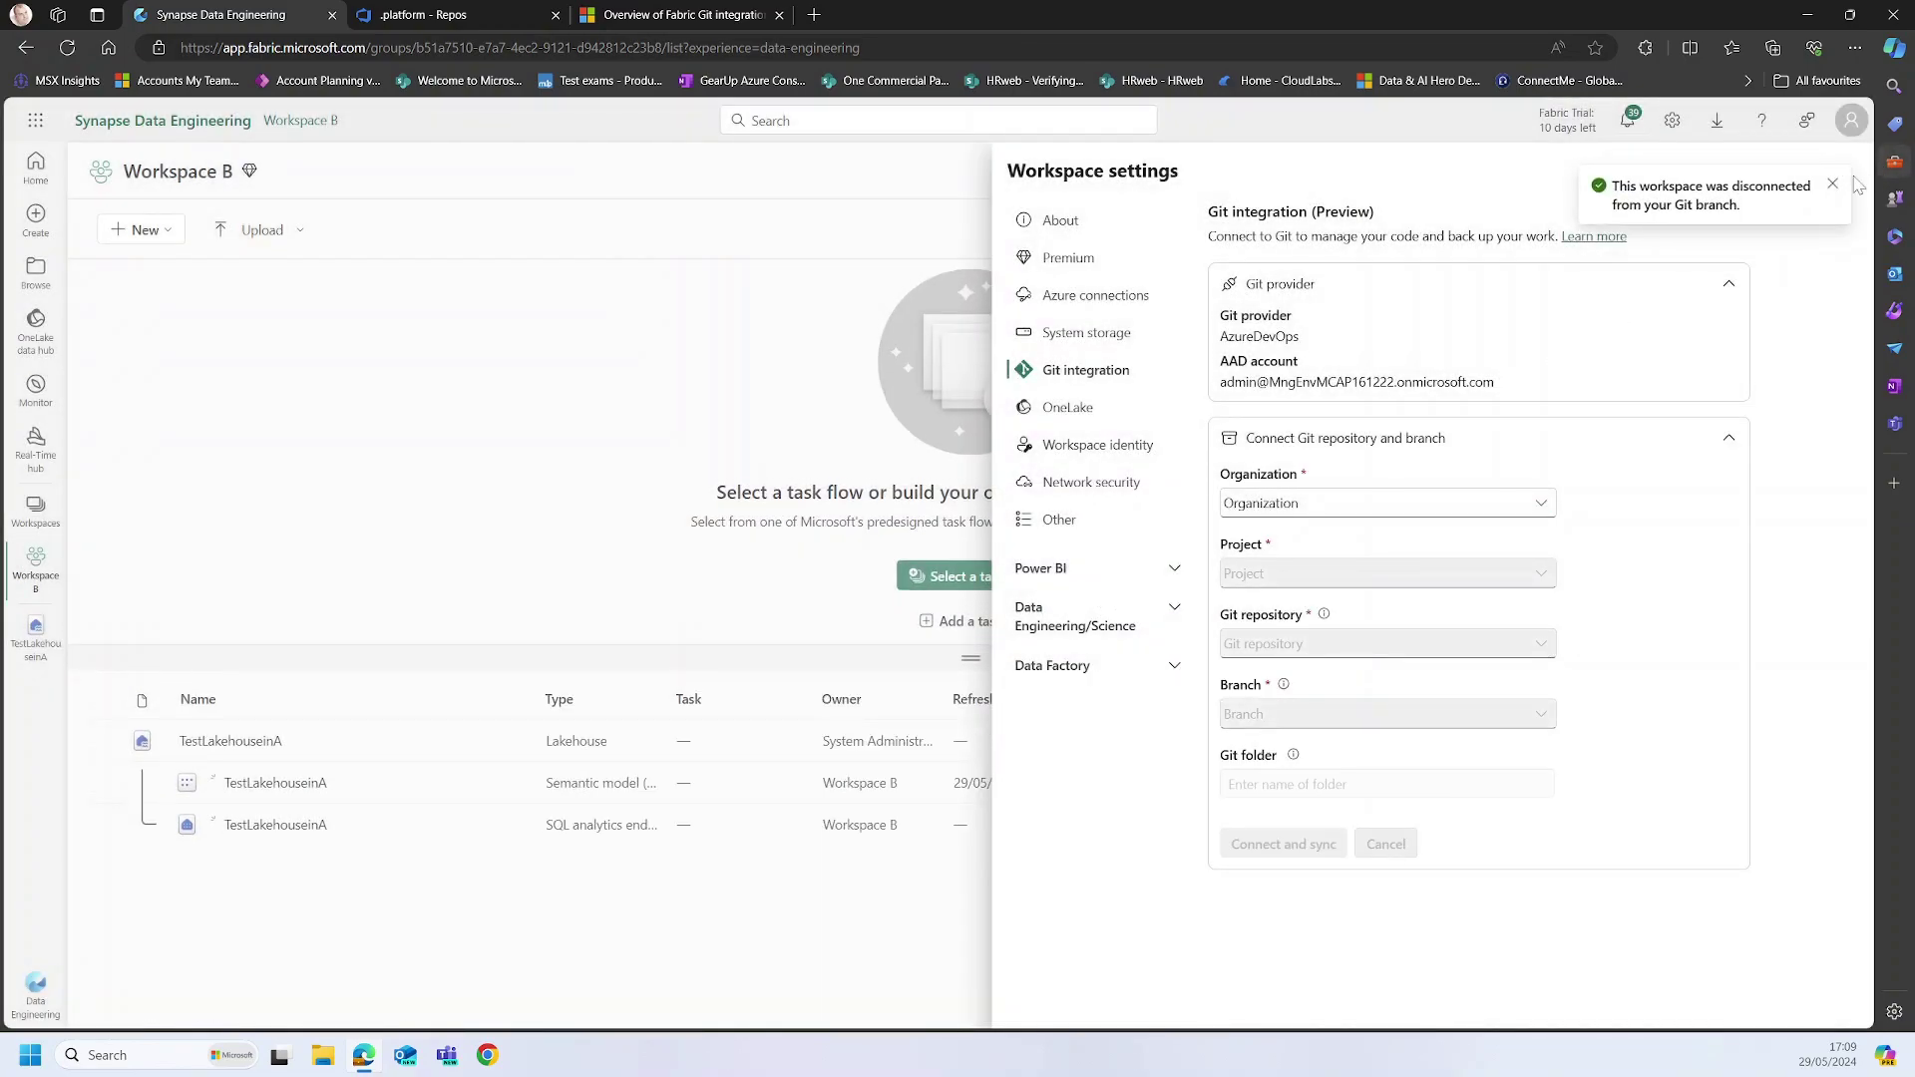
pyautogui.click(1833, 187)
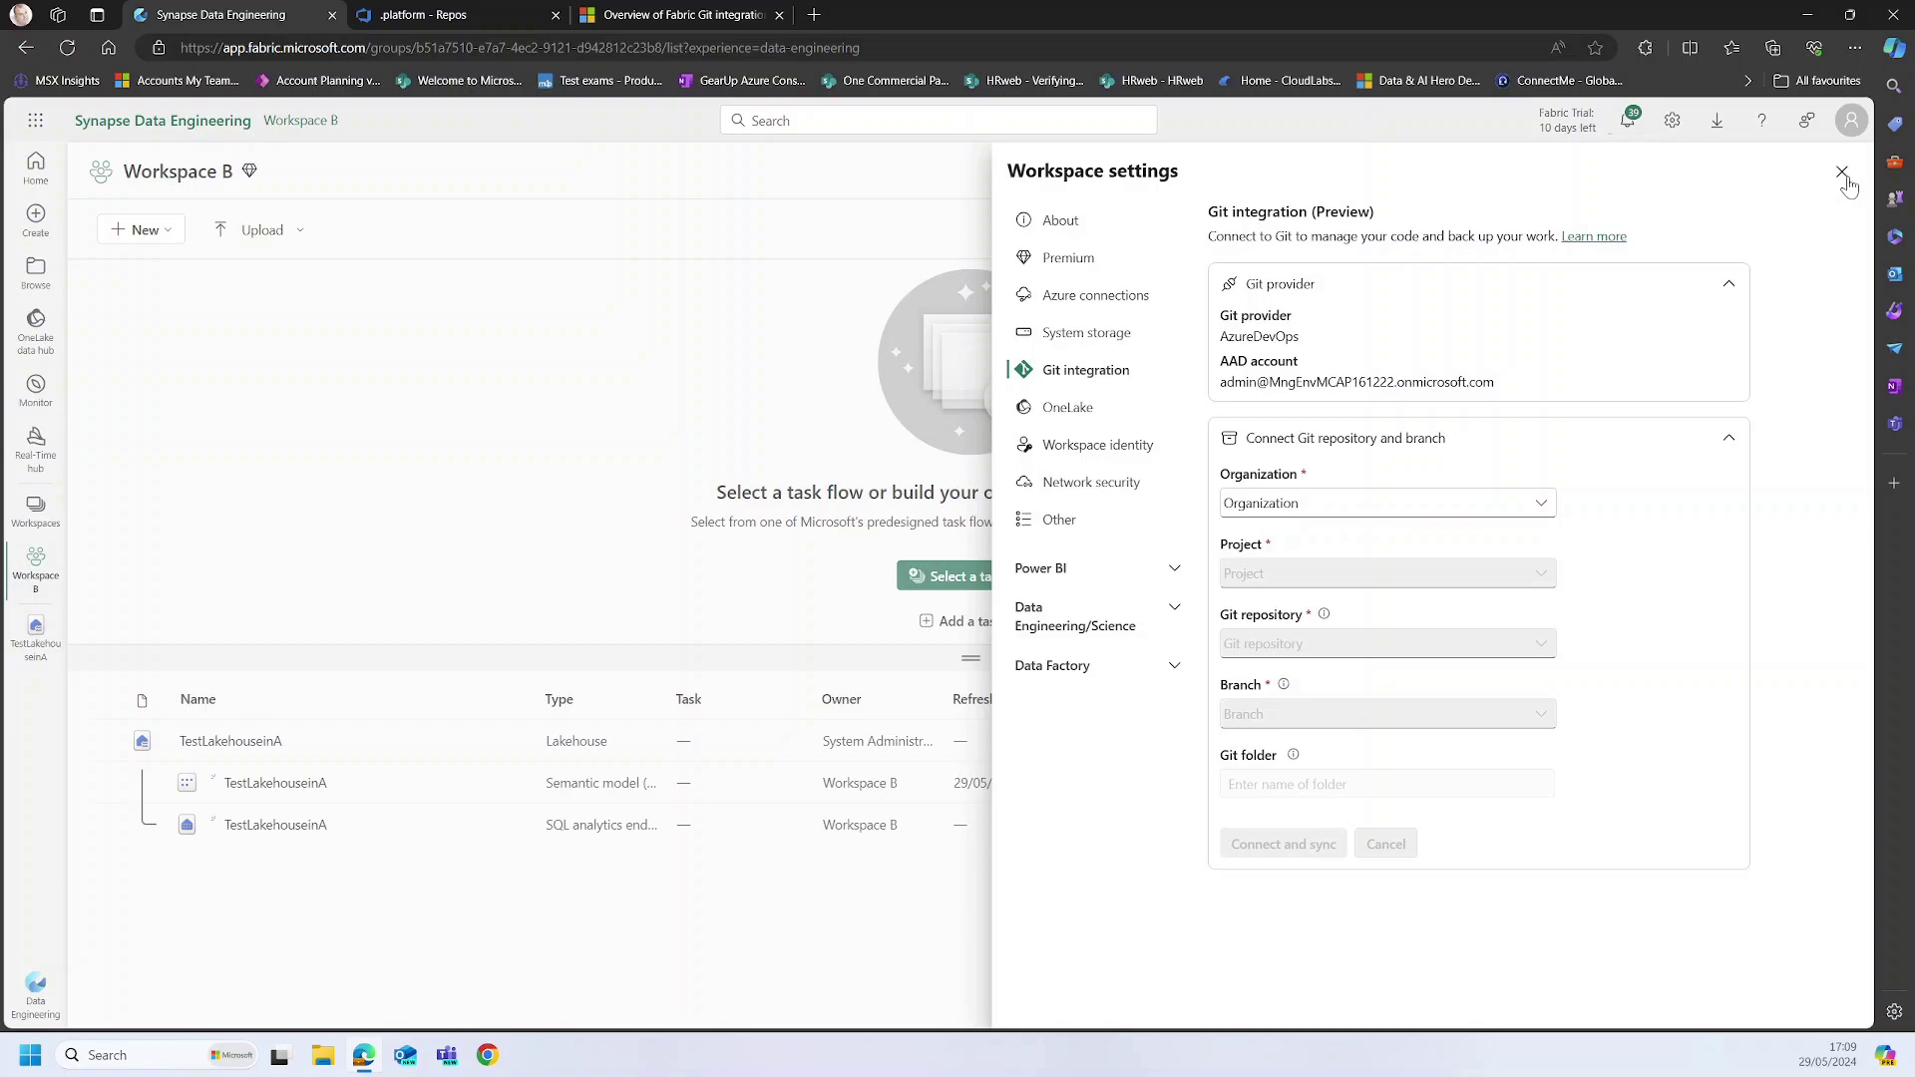
pyautogui.click(1841, 173)
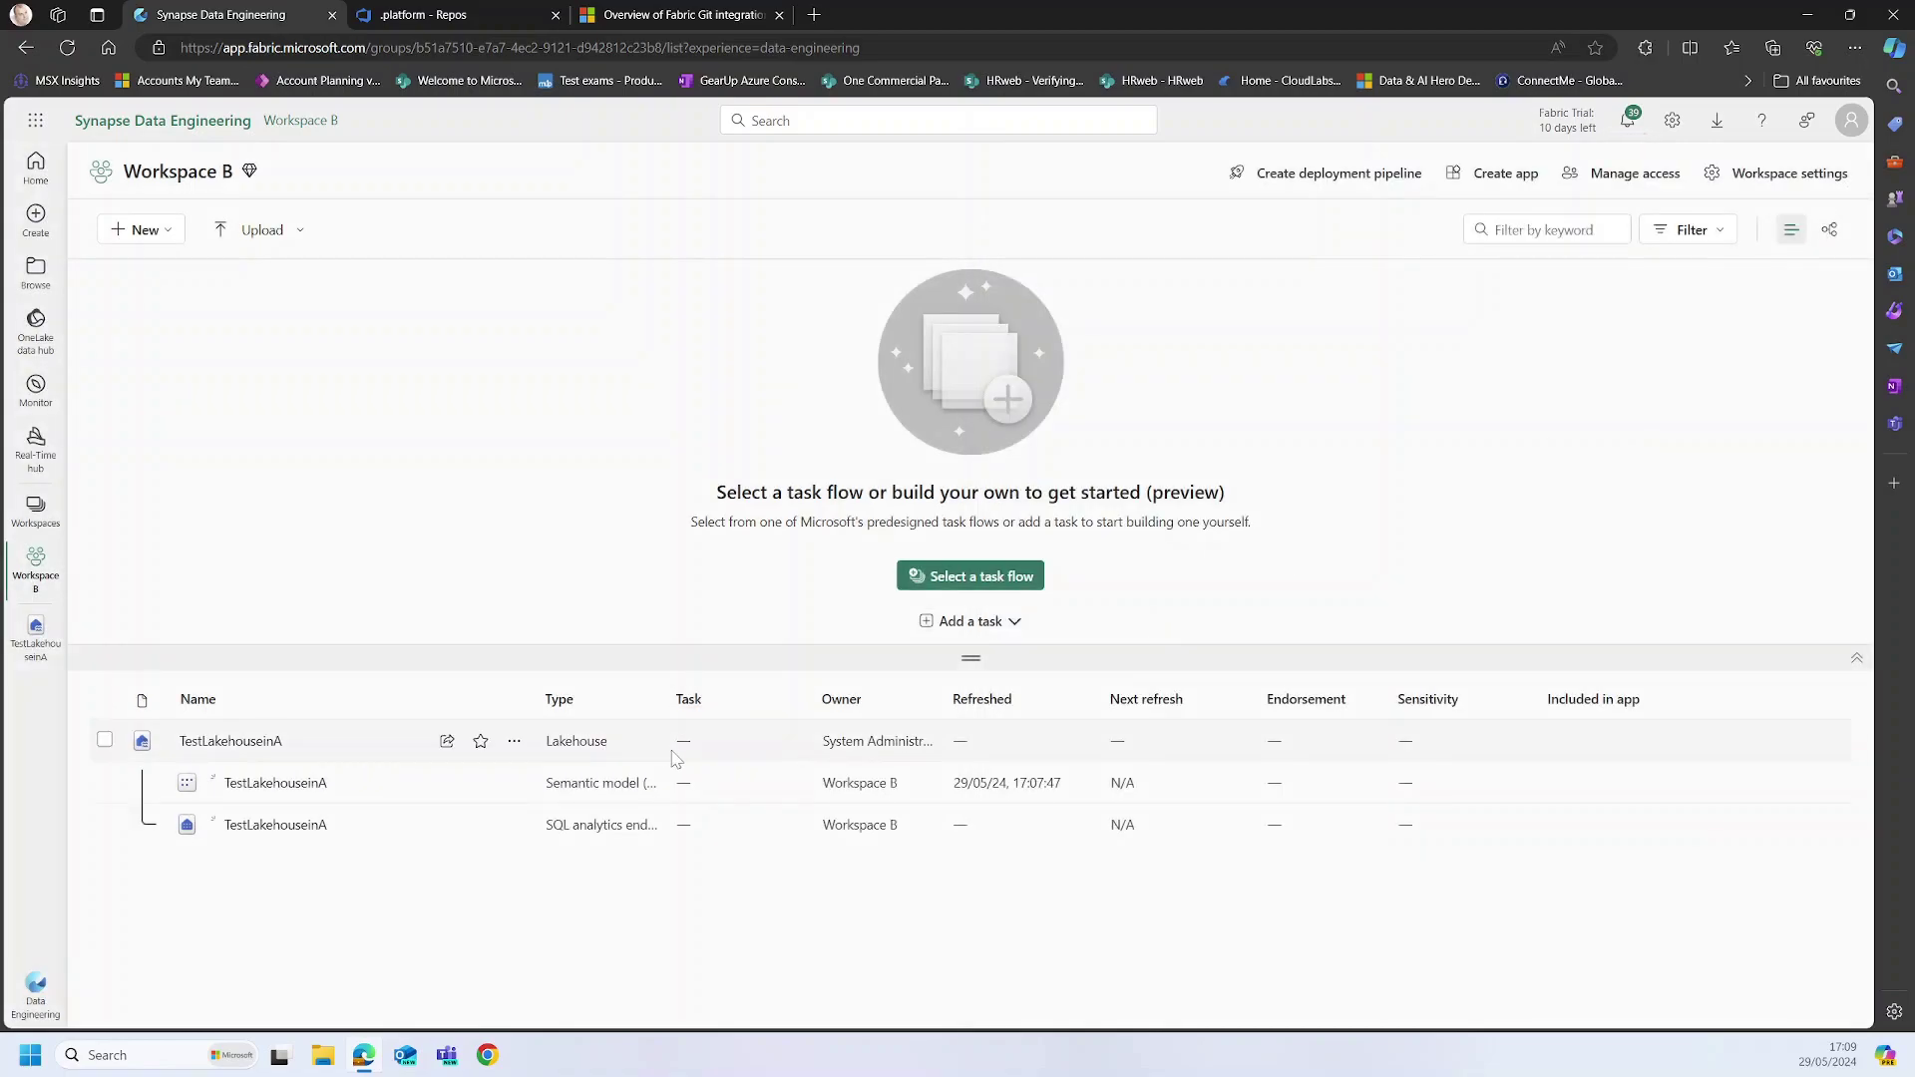